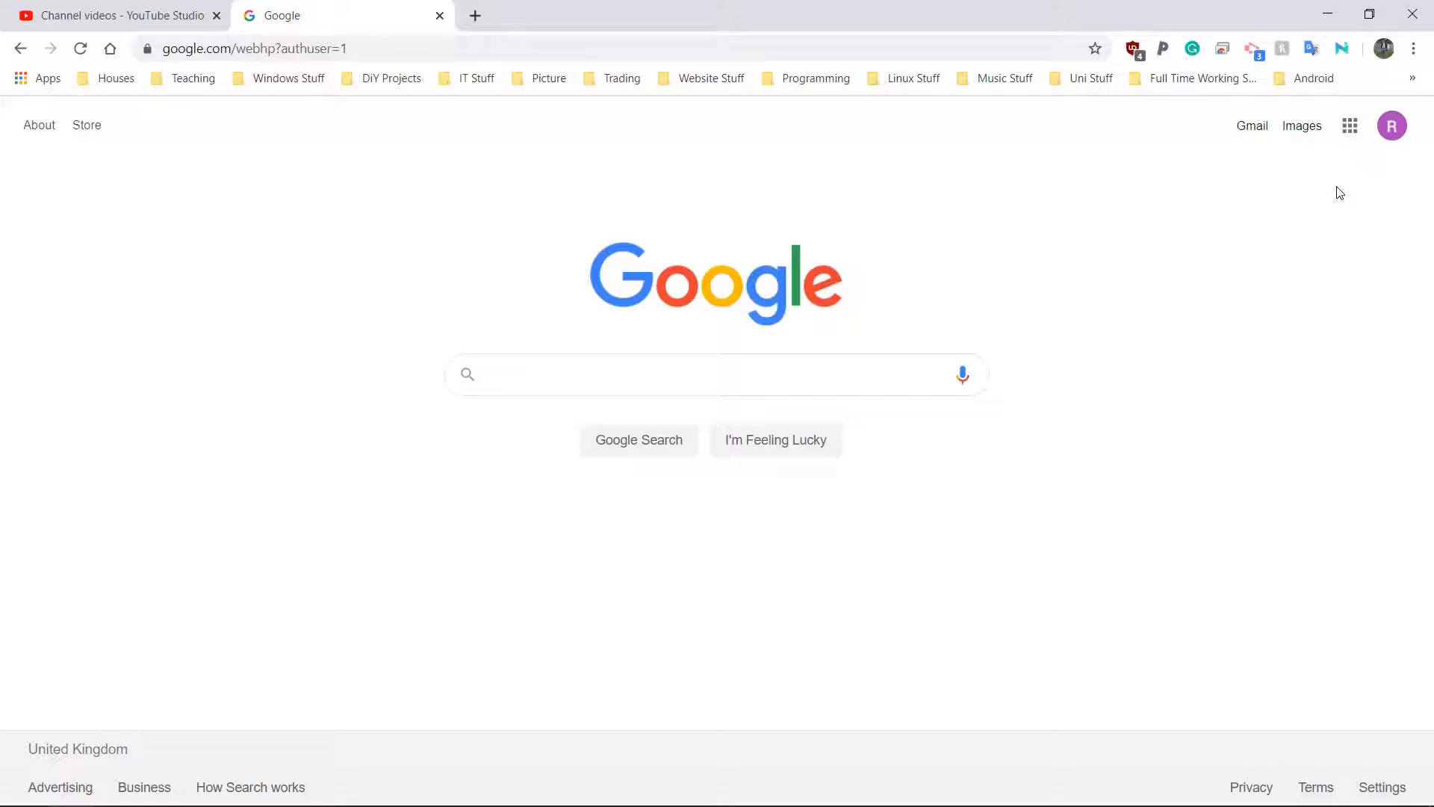
Step: Open Google Drive from the list of Google apps
{"action": "left_click", "coordinate": [1350, 127]}
{"action": "scroll", "coordinate": [1259, 418], "scroll_direction": "down", "scroll_amount": 3}
{"action": "scroll", "coordinate": [1260, 421], "scroll_direction": "down", "scroll_amount": 5}
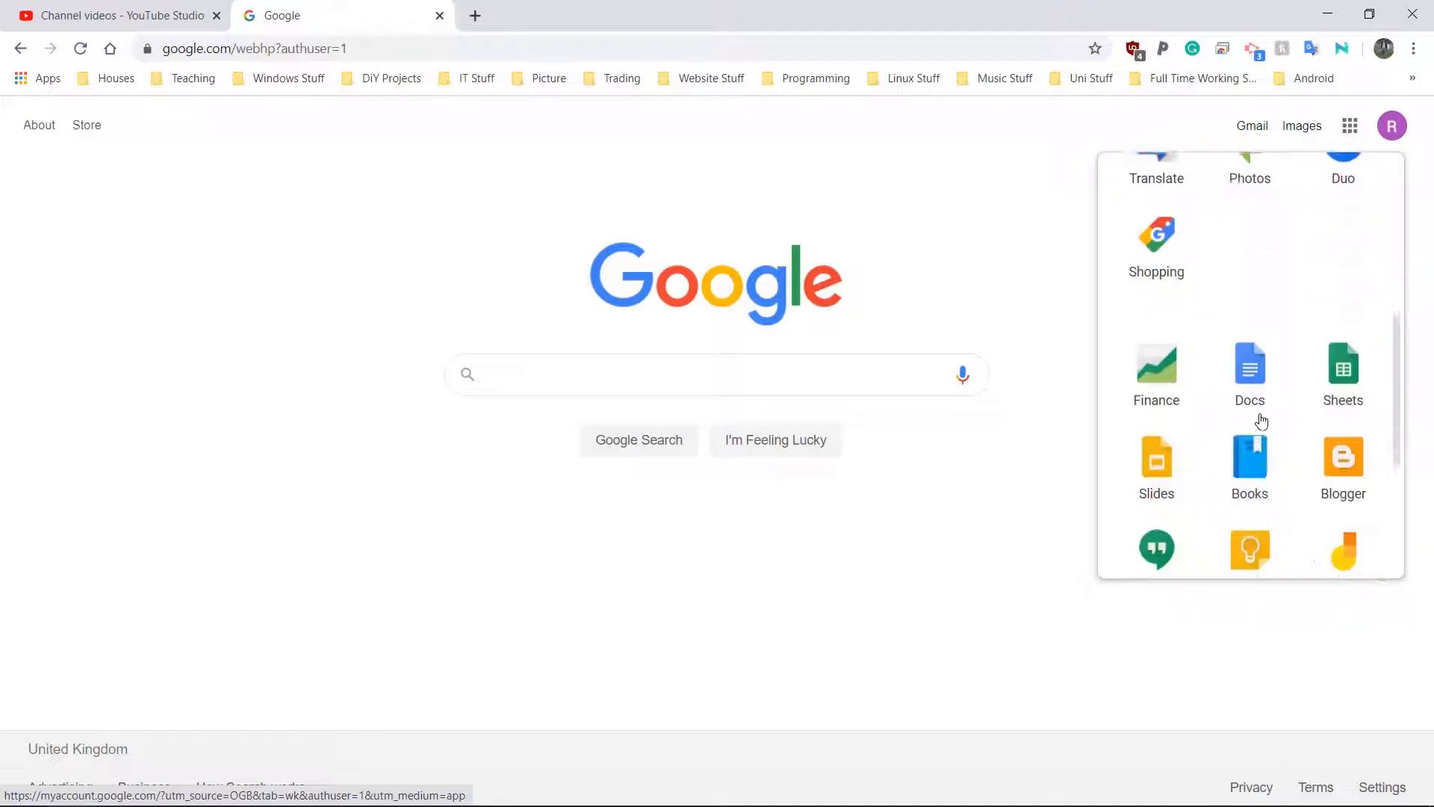
{"action": "scroll", "coordinate": [1260, 422], "scroll_direction": "up", "scroll_amount": 4}
{"action": "scroll", "coordinate": [1261, 422], "scroll_direction": "up", "scroll_amount": 4}
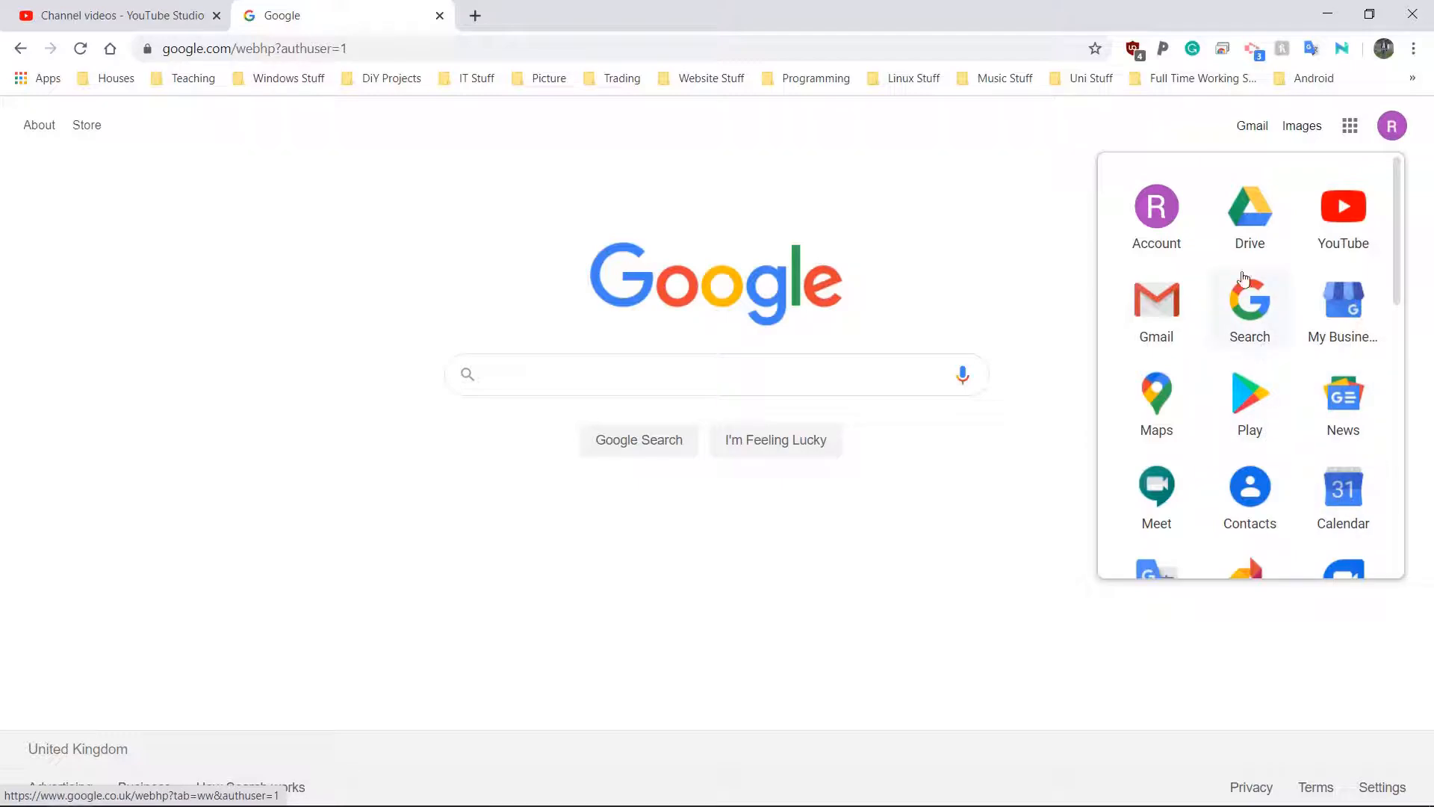
{"action": "left_click", "coordinate": [1244, 215]}
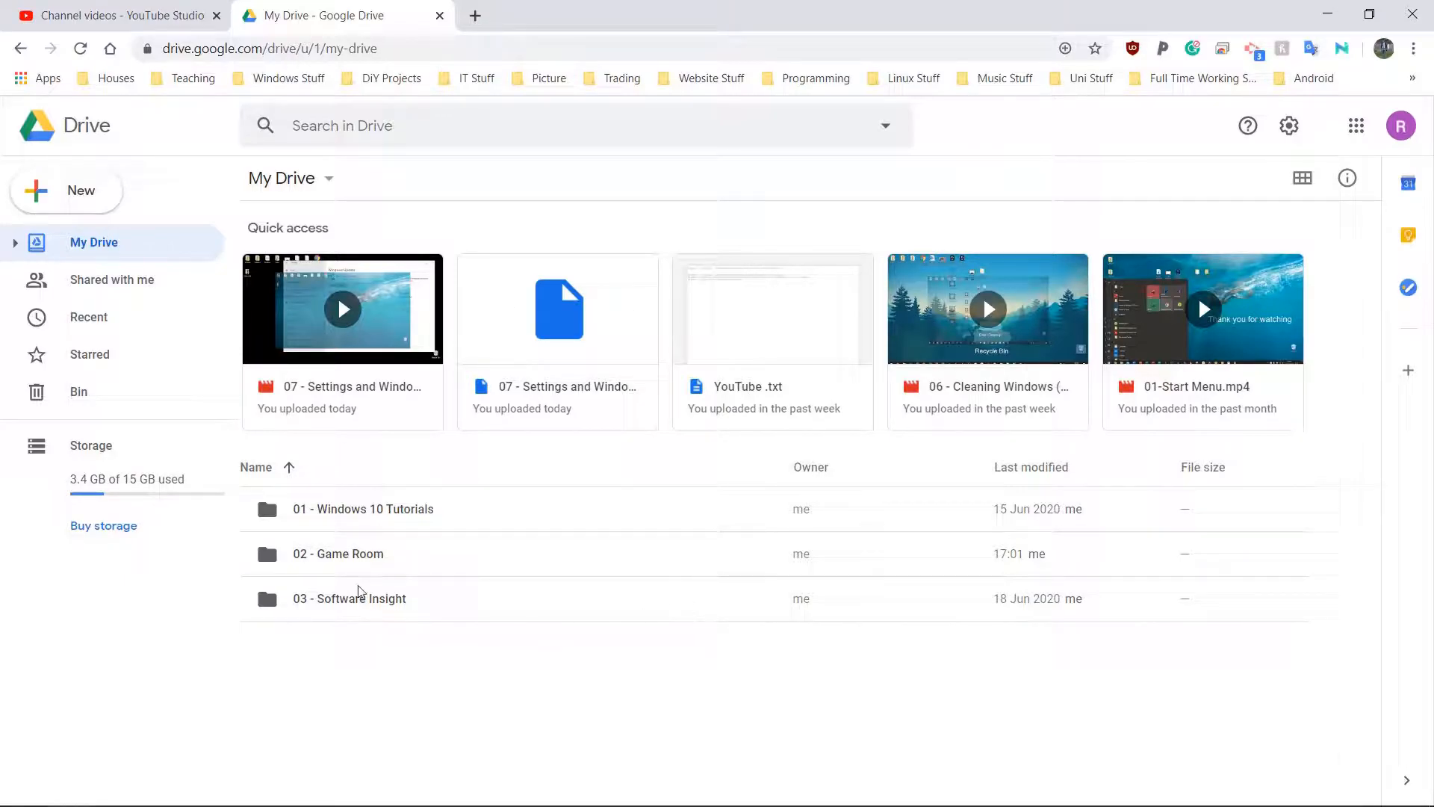
Step: View the contents of the 01 - Windows 10 Tutorials folder and return to My Drive
{"action": "left_click", "coordinate": [401, 524]}
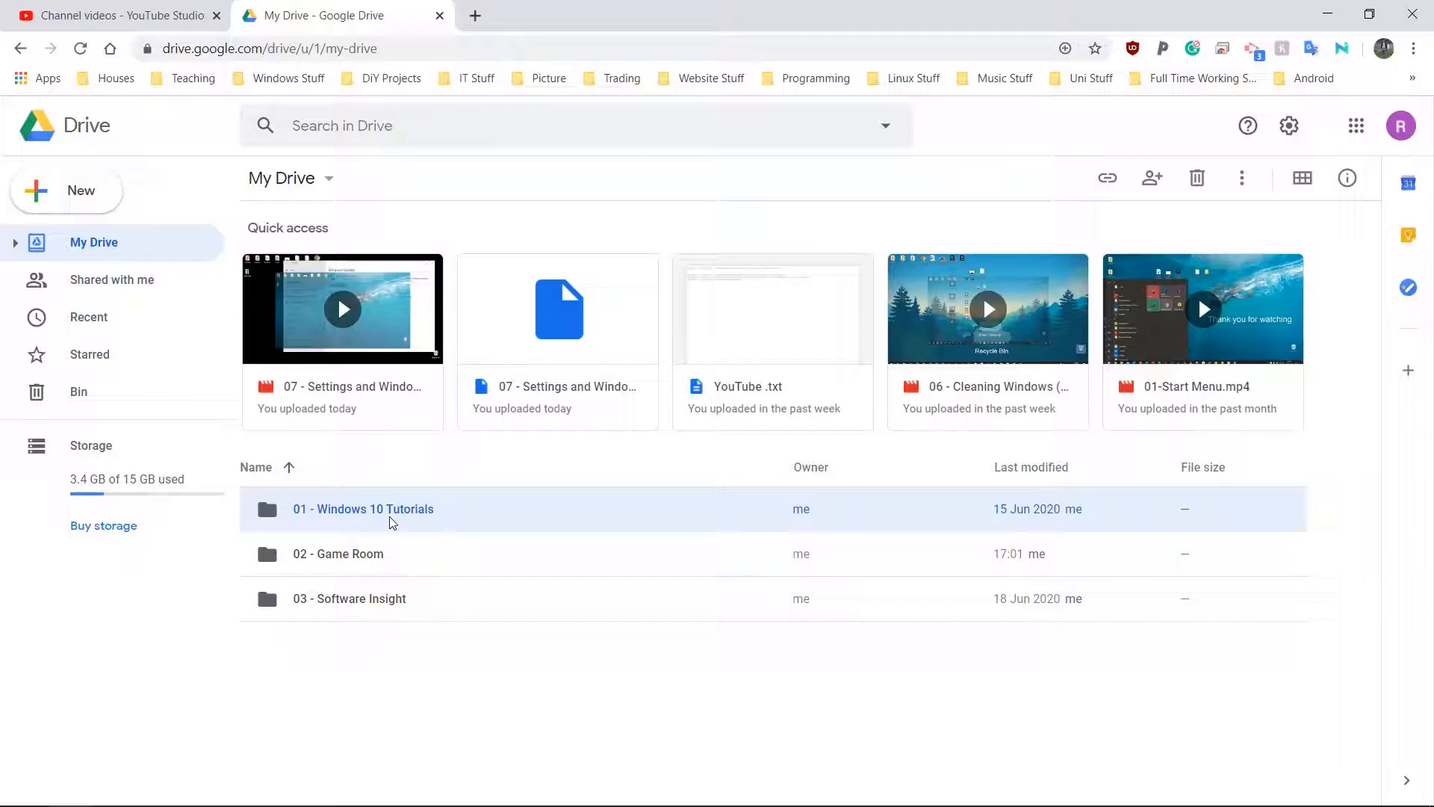
{"action": "double_click", "coordinate": [352, 507]}
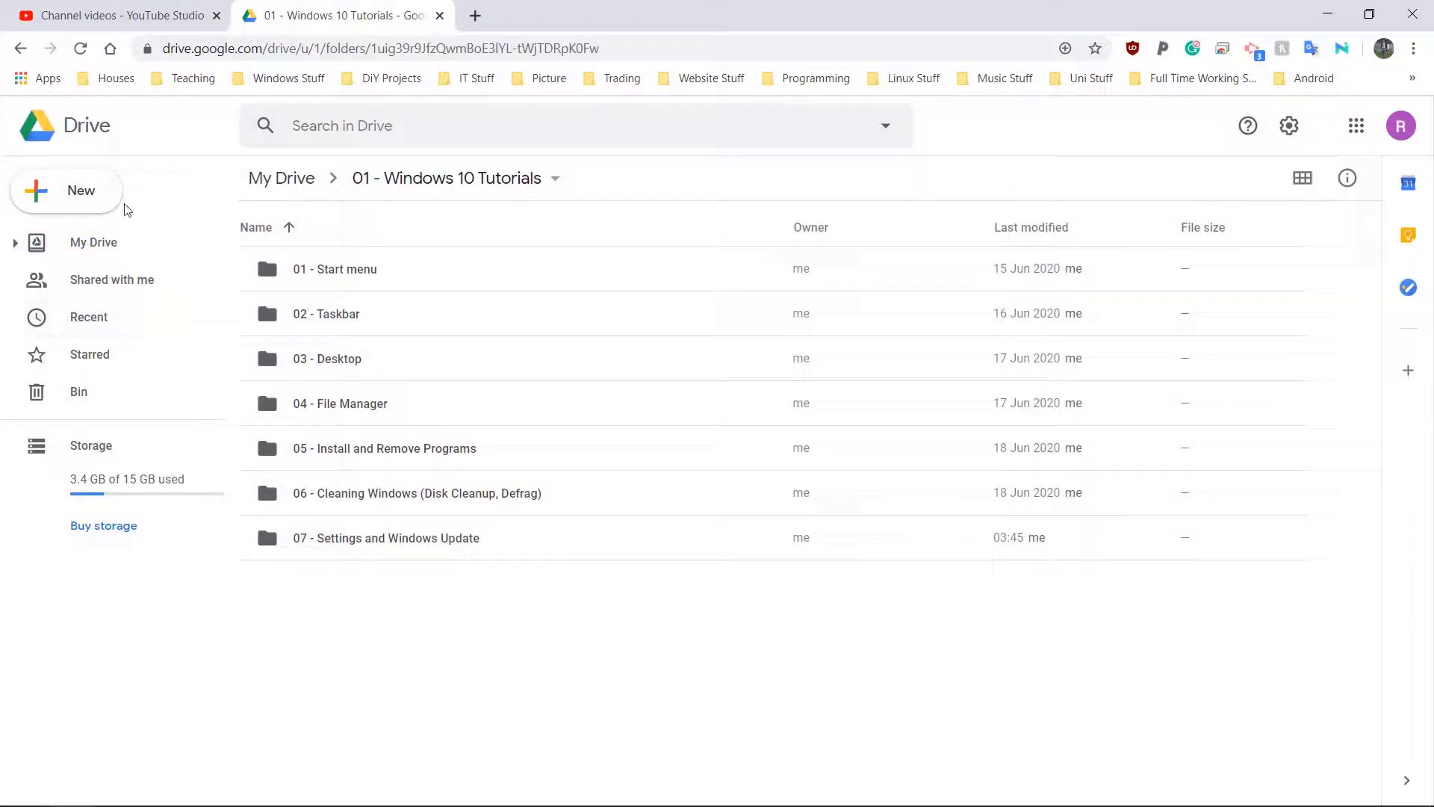
{"action": "left_click", "coordinate": [19, 51]}
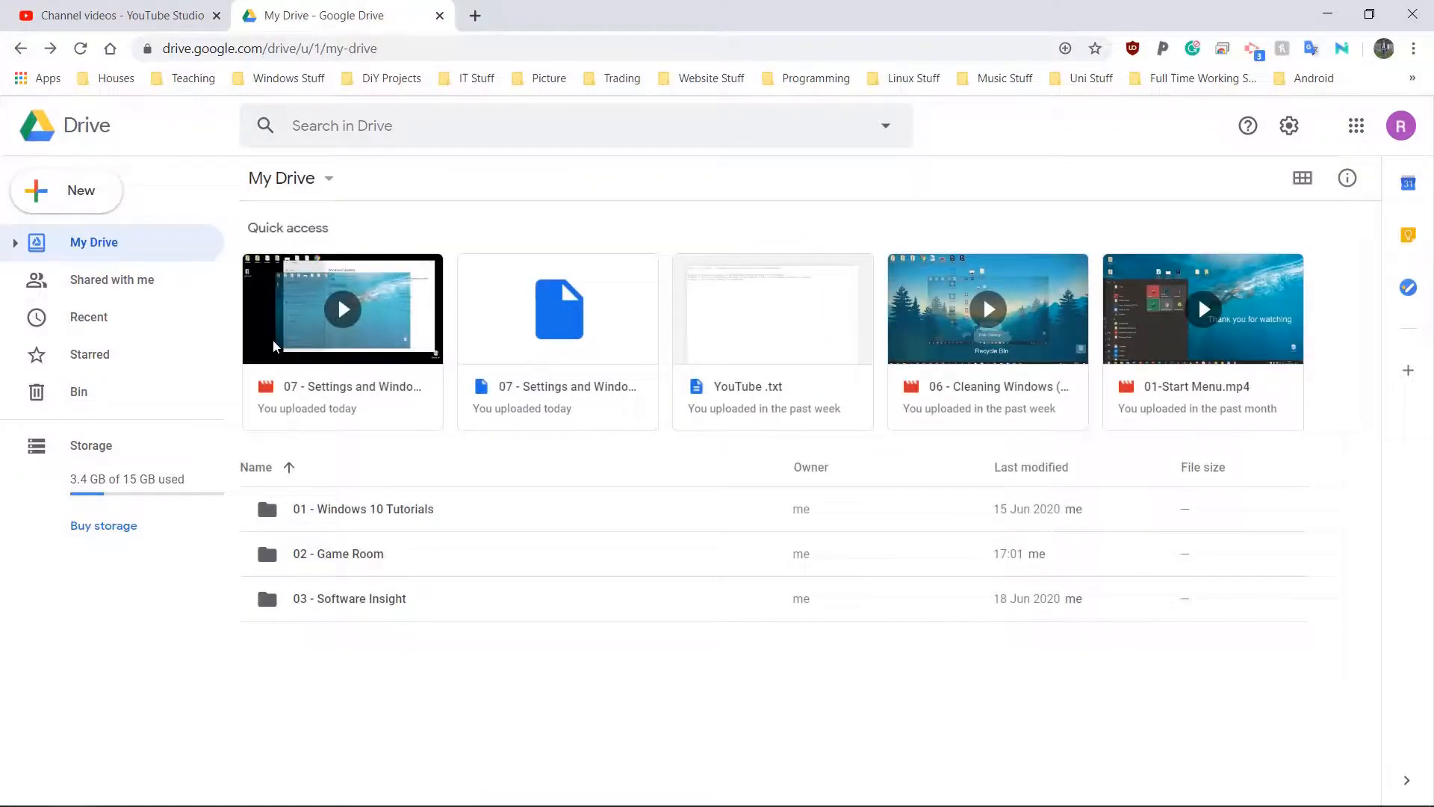
Step: Look over the first three Quick access files in My Drive, selecting each one in turn
{"action": "left_click", "coordinate": [304, 345]}
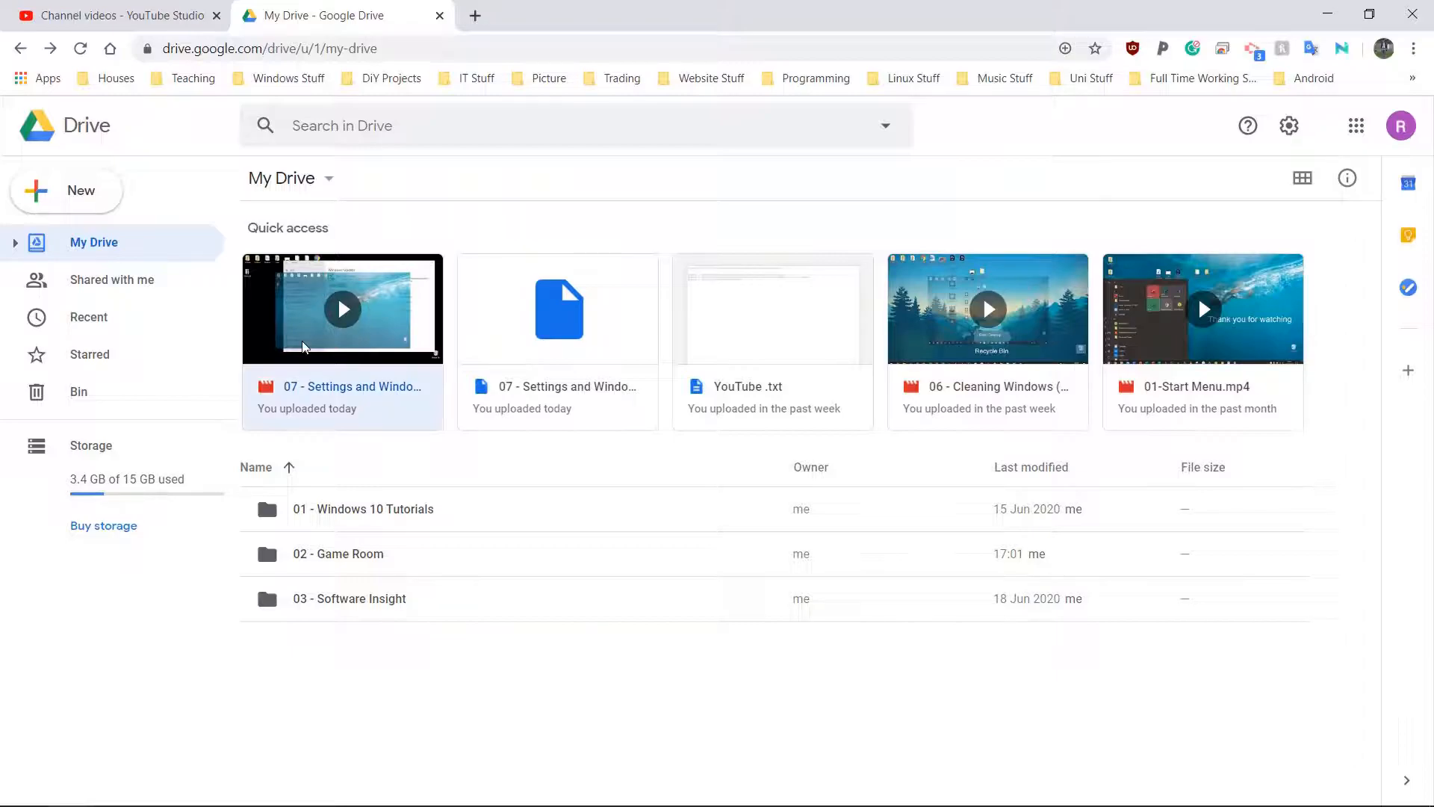
{"action": "left_click", "coordinate": [507, 336]}
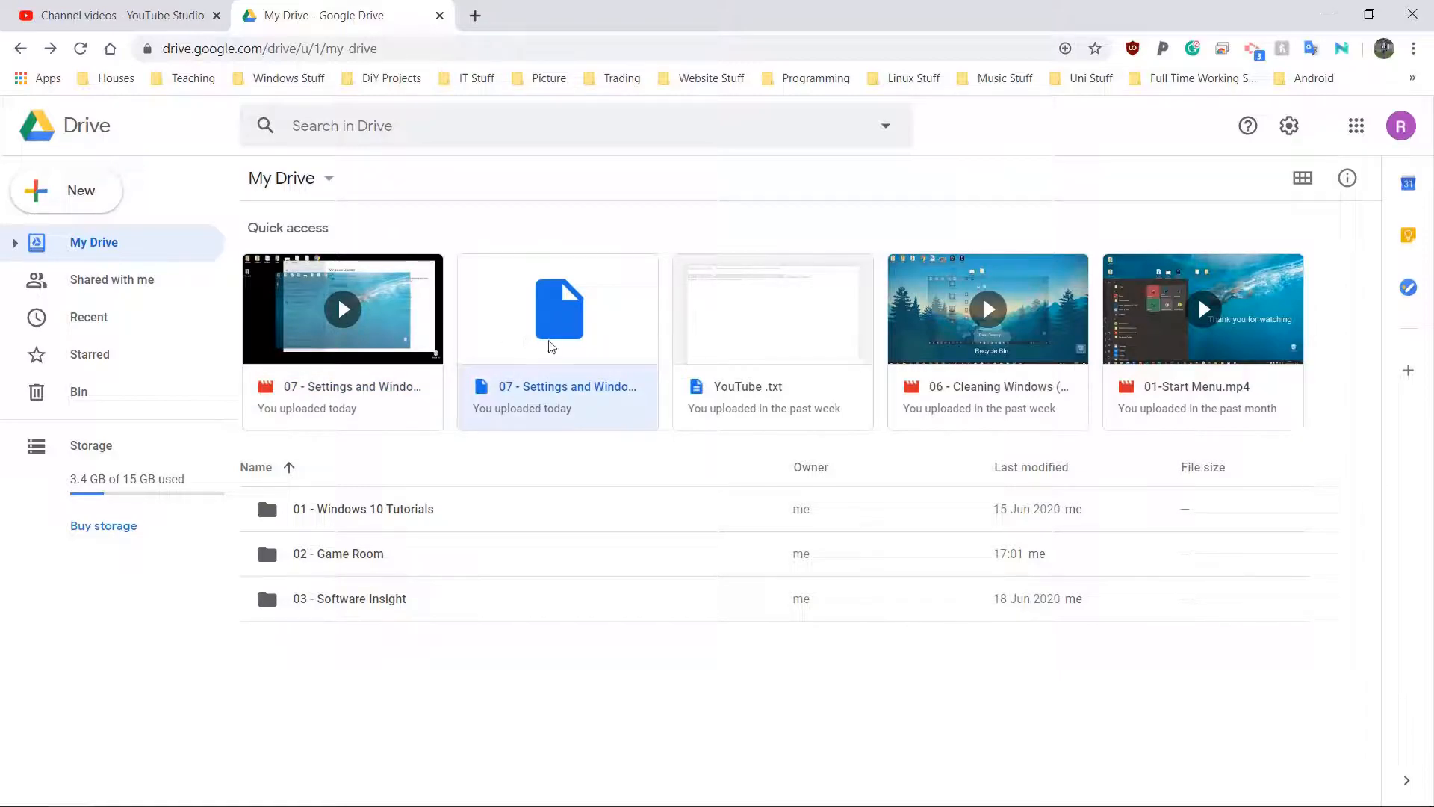
{"action": "left_click", "coordinate": [730, 354]}
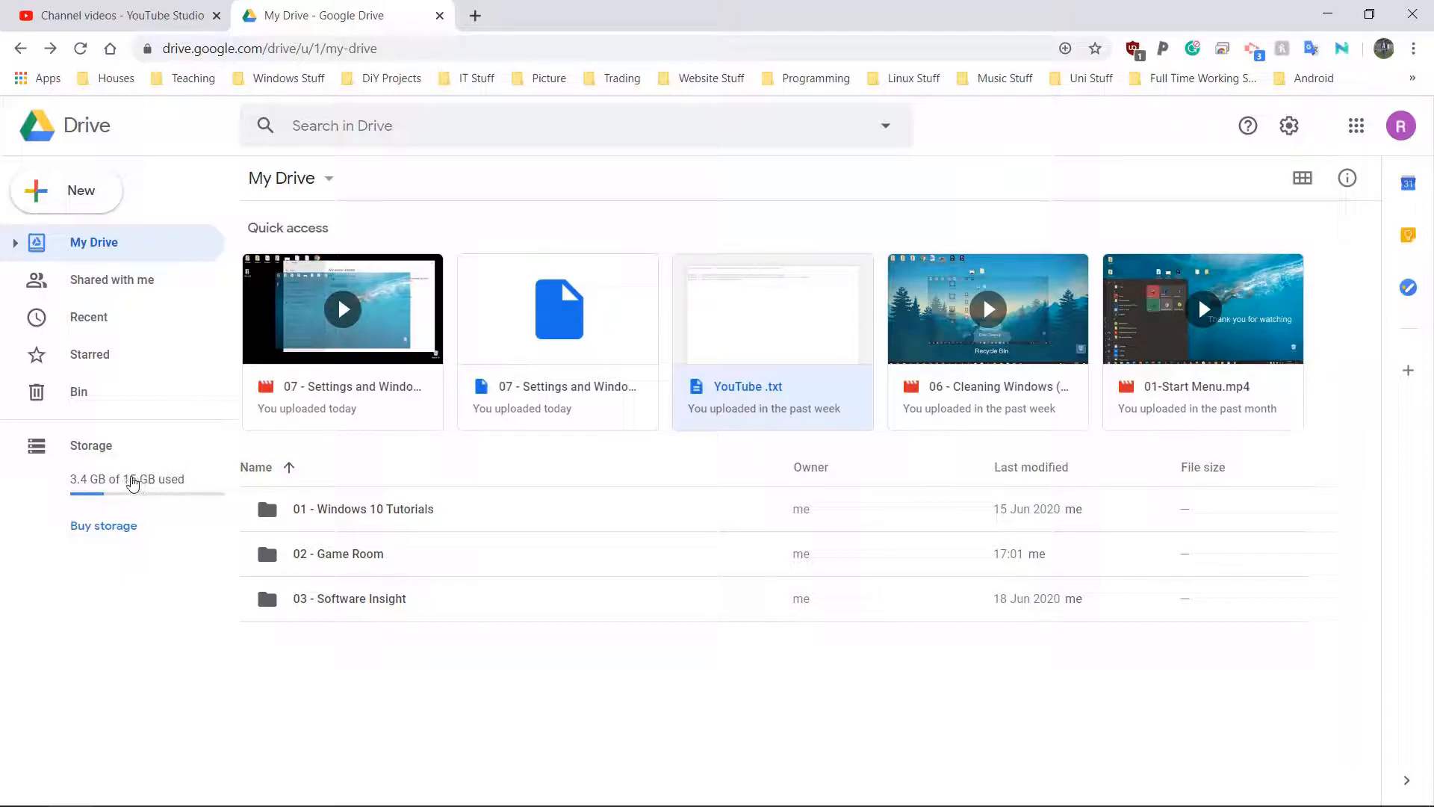
Step: Examine the Google One storage plans and their prices, and return to My Drive
{"action": "left_click", "coordinate": [90, 528]}
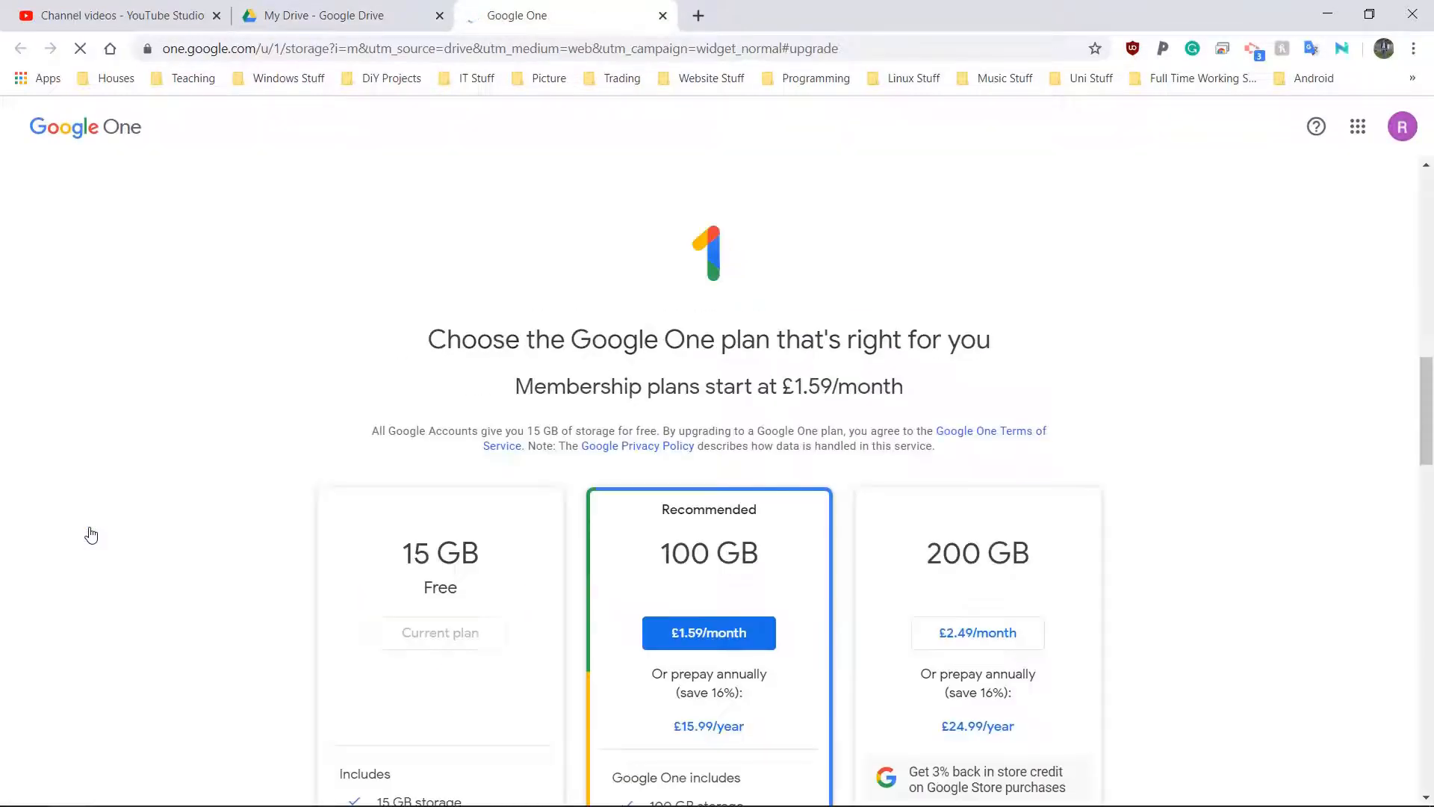
{"action": "scroll", "coordinate": [378, 551], "scroll_direction": "down", "scroll_amount": 2}
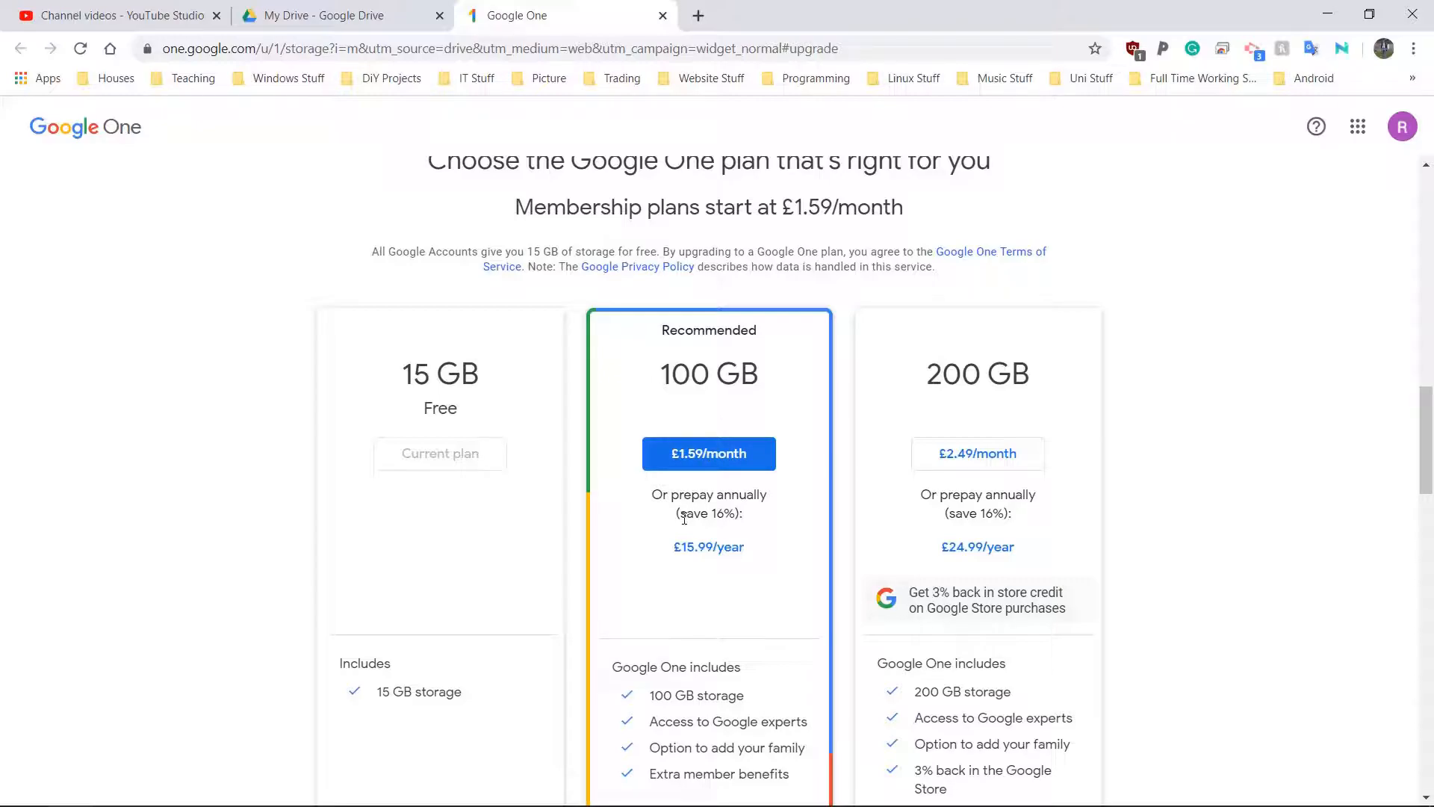
{"action": "left_click", "coordinate": [280, 12]}
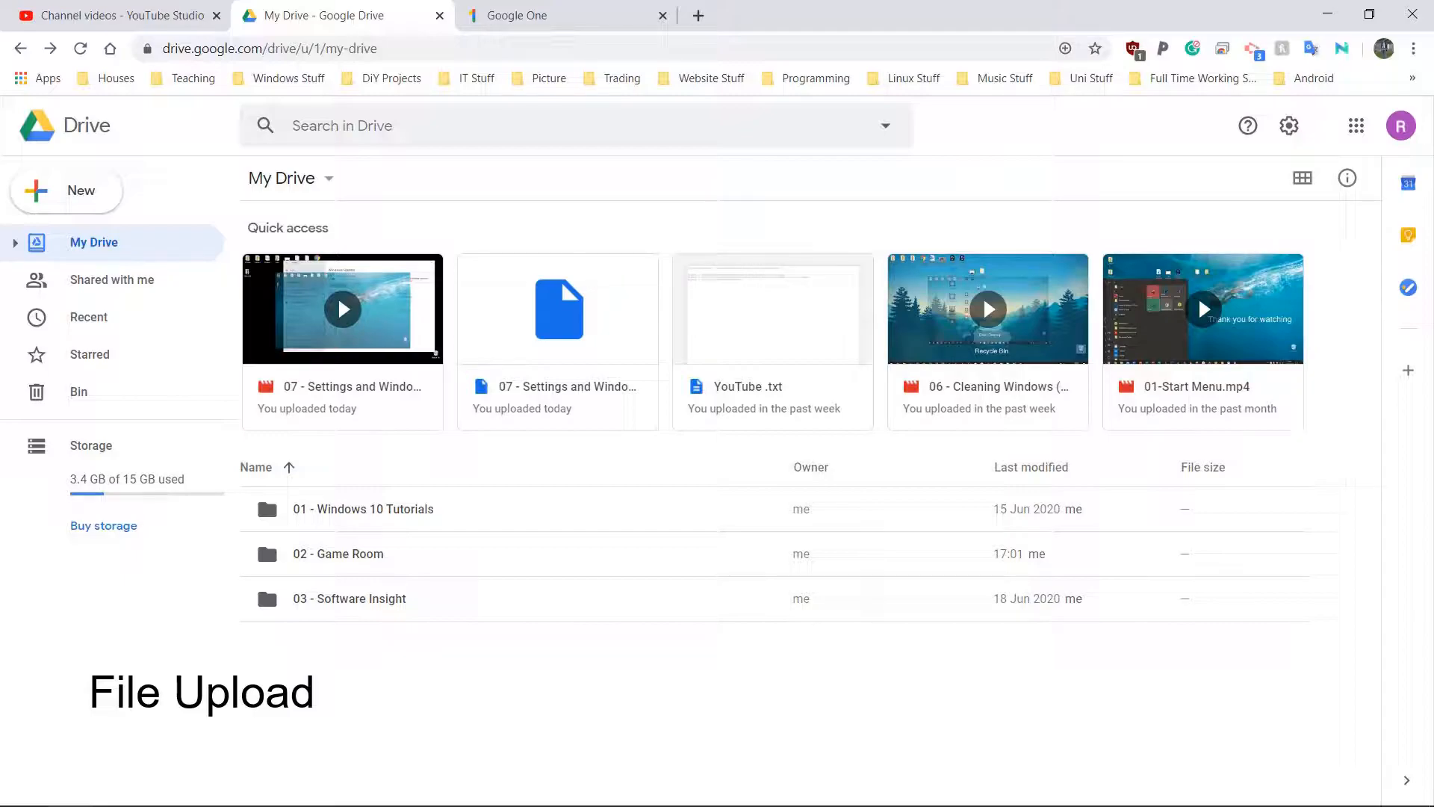
Step: Upload YouTube intro Video 03.mkv from the Desktop into the 03 - Software Insight folder
{"action": "double_click", "coordinate": [306, 602]}
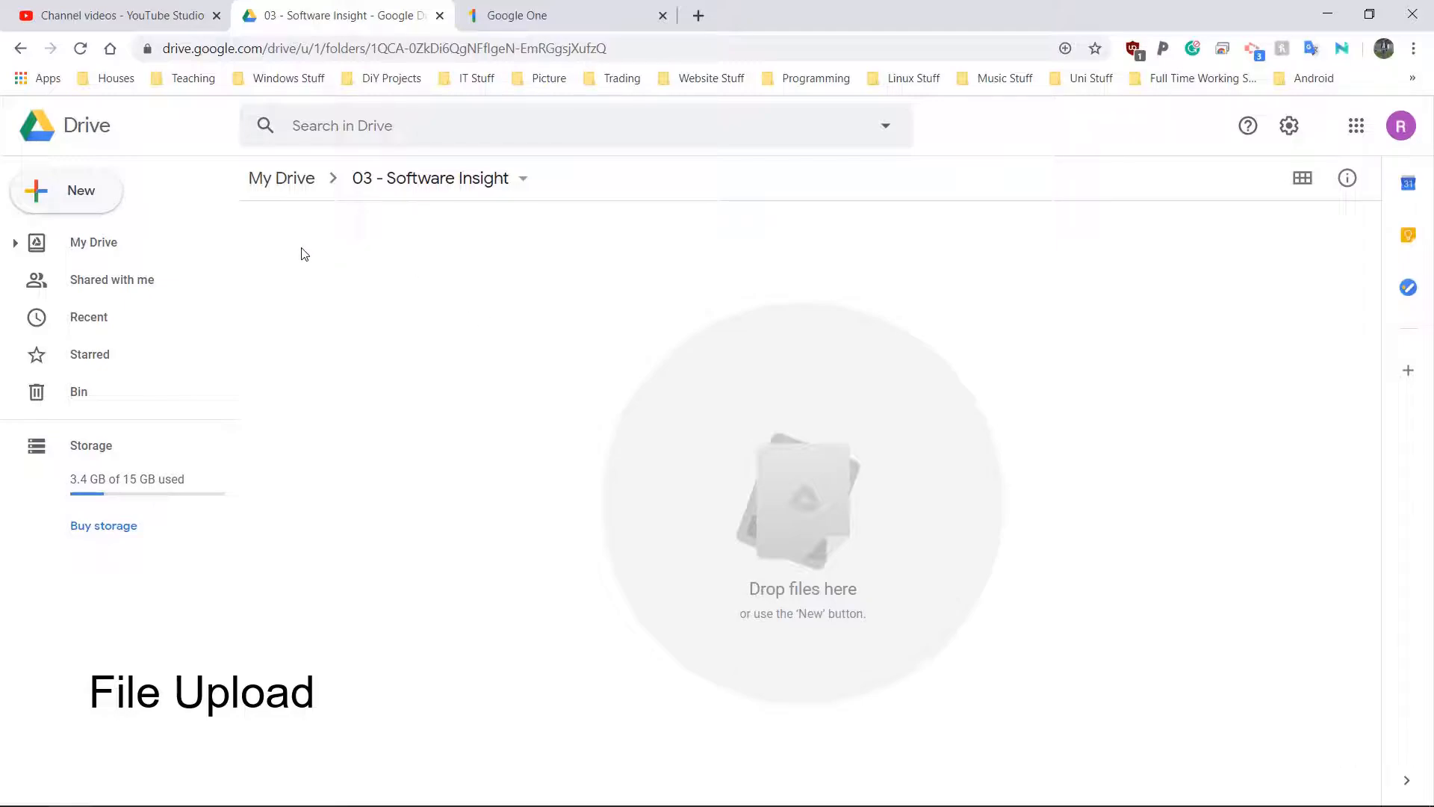
{"action": "left_click", "coordinate": [82, 197]}
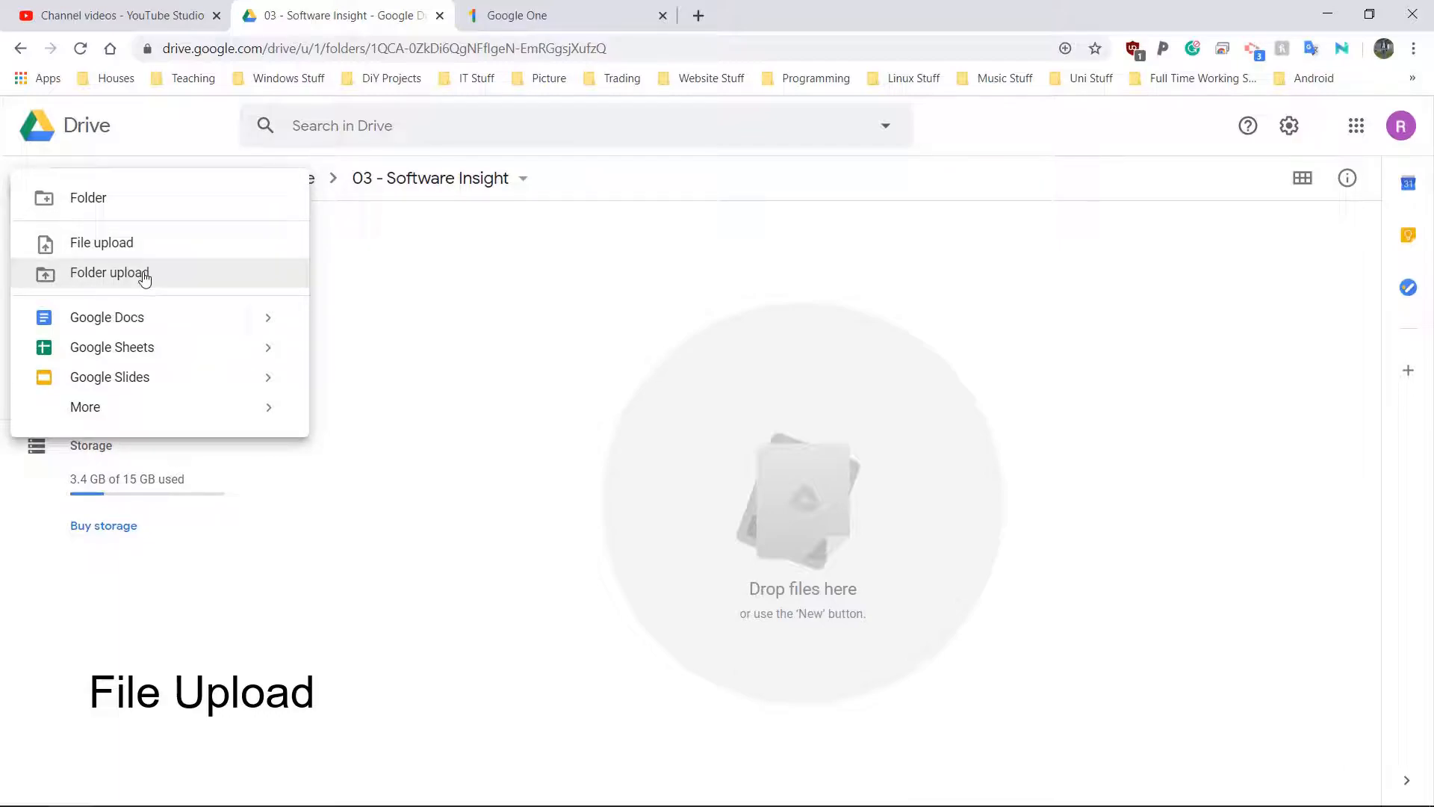
{"action": "left_click", "coordinate": [98, 249]}
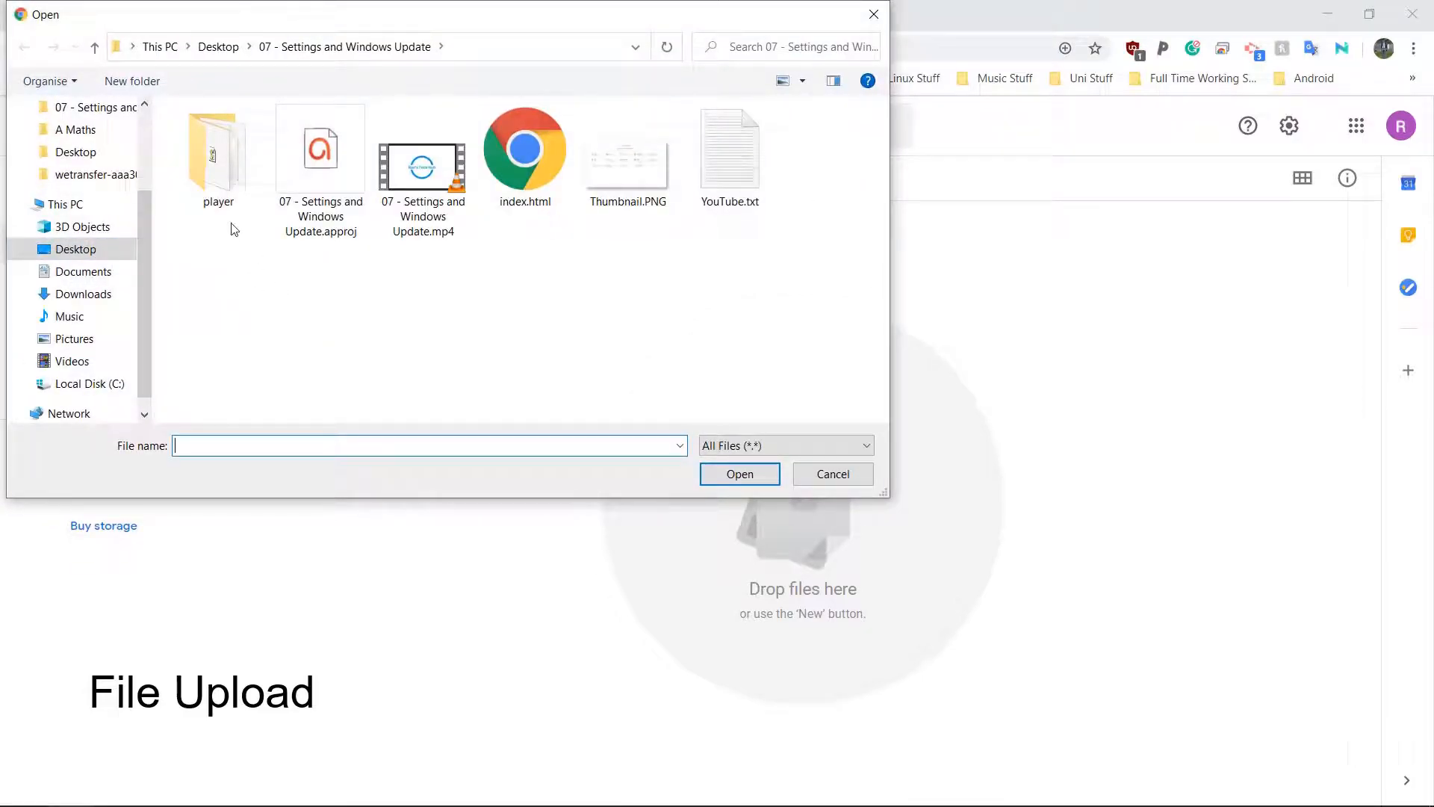
{"action": "left_click", "coordinate": [88, 249]}
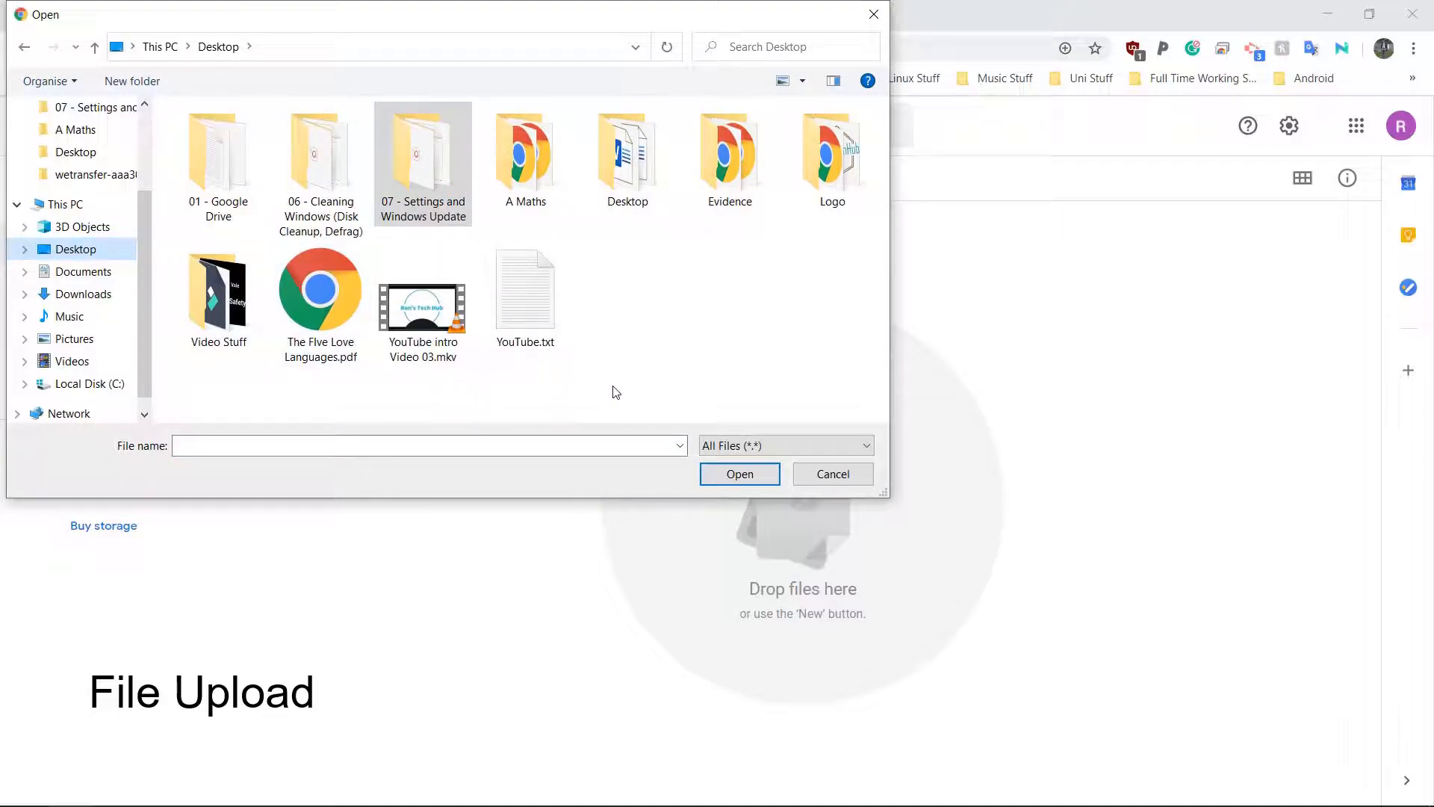
{"action": "left_click", "coordinate": [430, 304]}
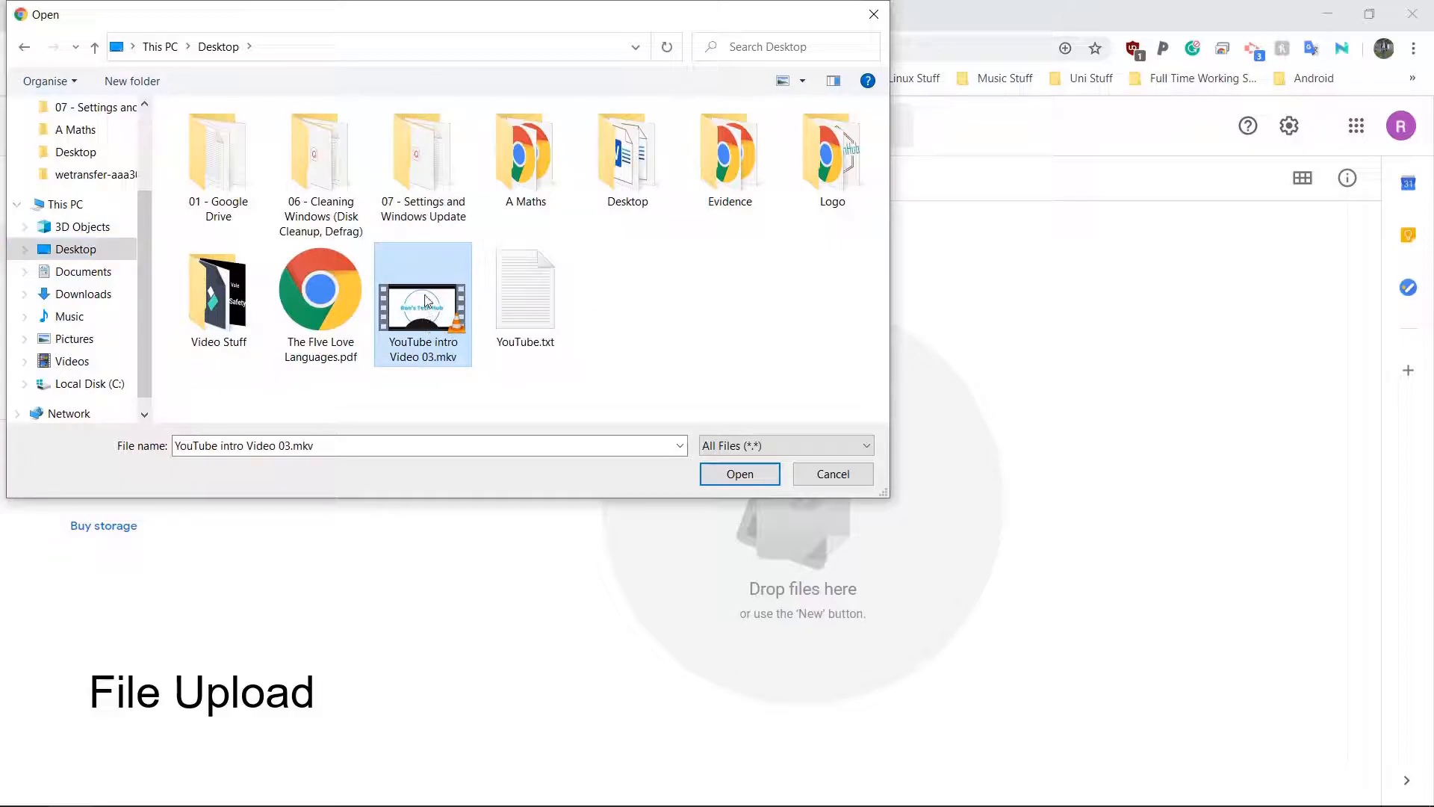
{"action": "left_click", "coordinate": [734, 476]}
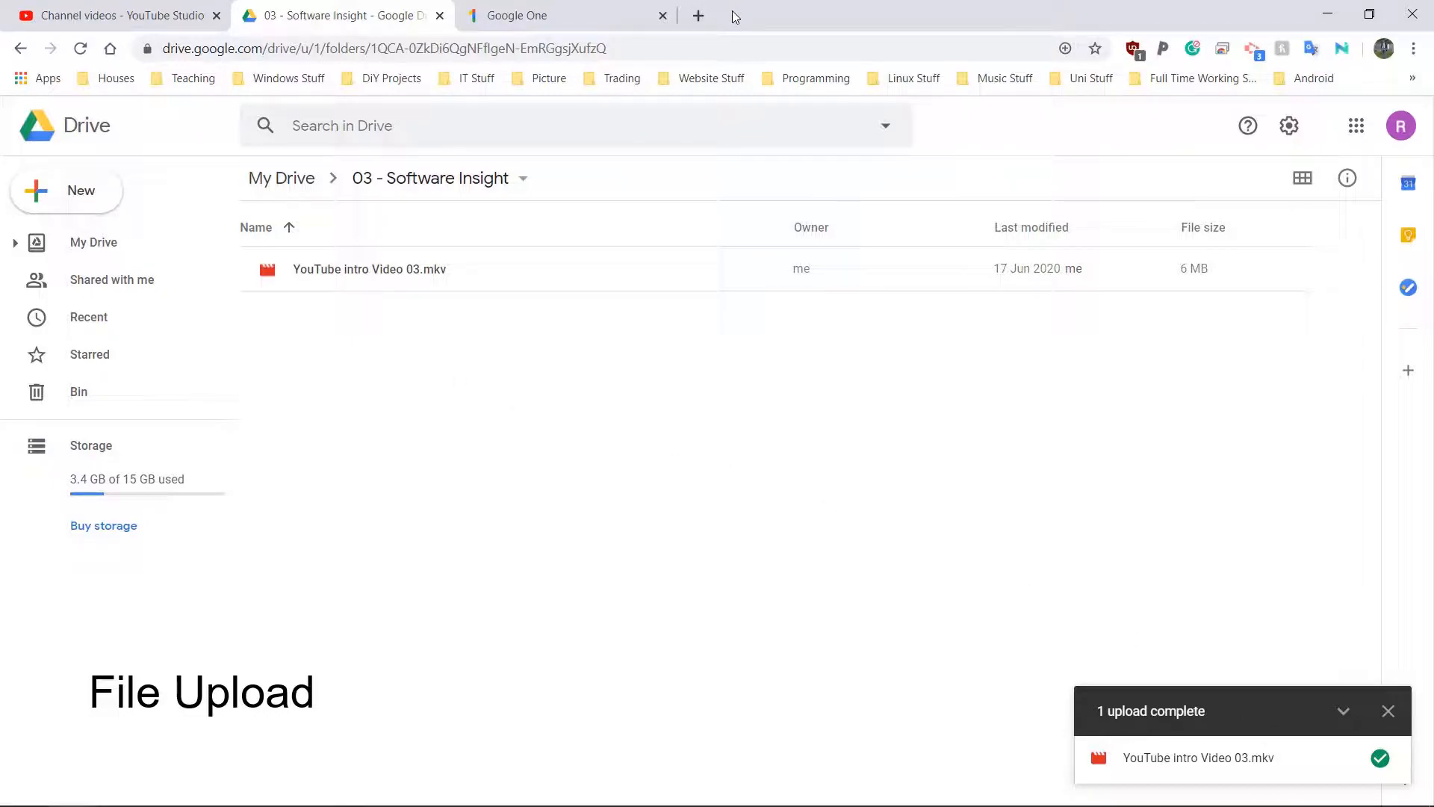
Step: Snap the browser window to the right half of the screen with the desktop files exposed beside it
{"action": "left_click_drag", "start_coordinate": [736, 16], "coordinate": [1432, 204]}
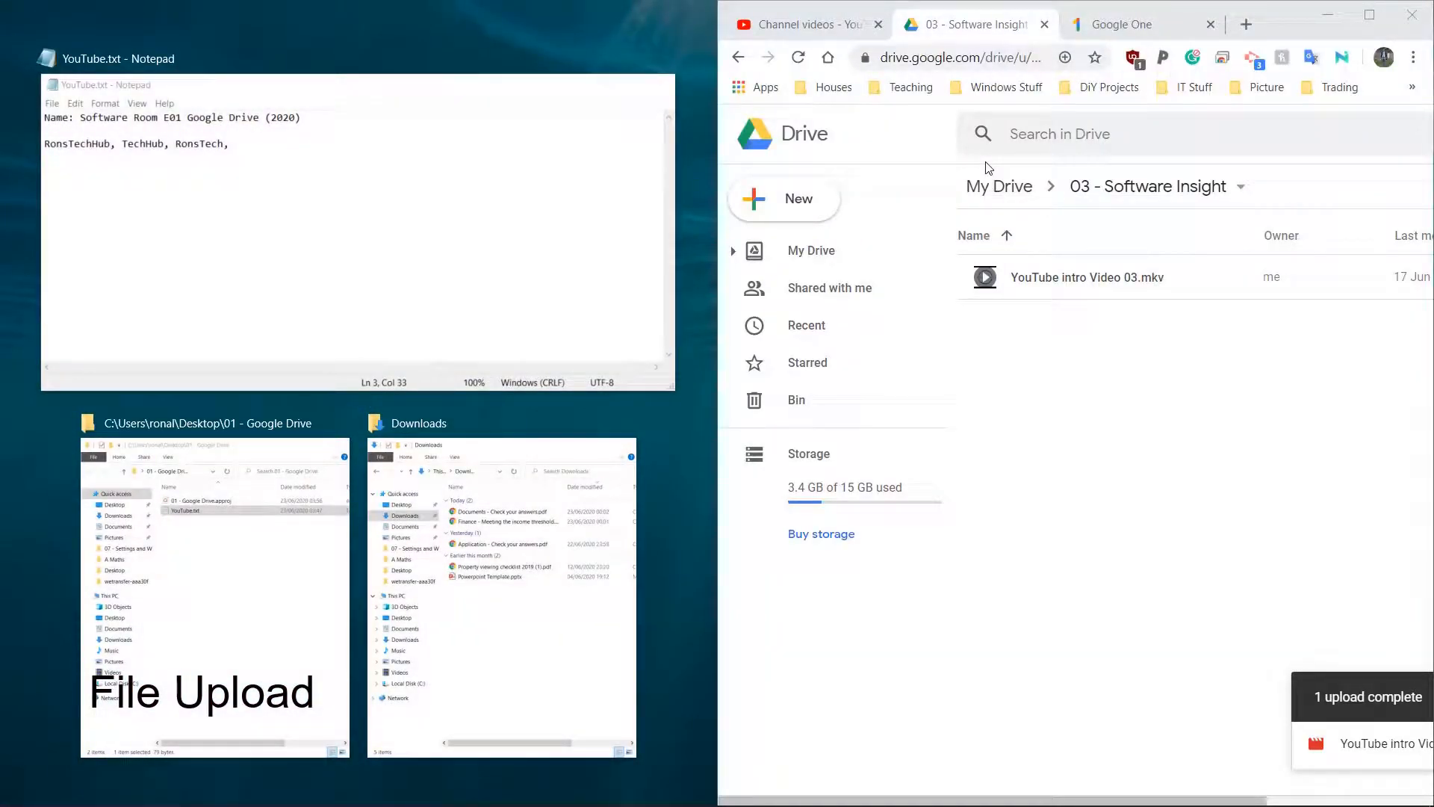
{"action": "left_click", "coordinate": [988, 167]}
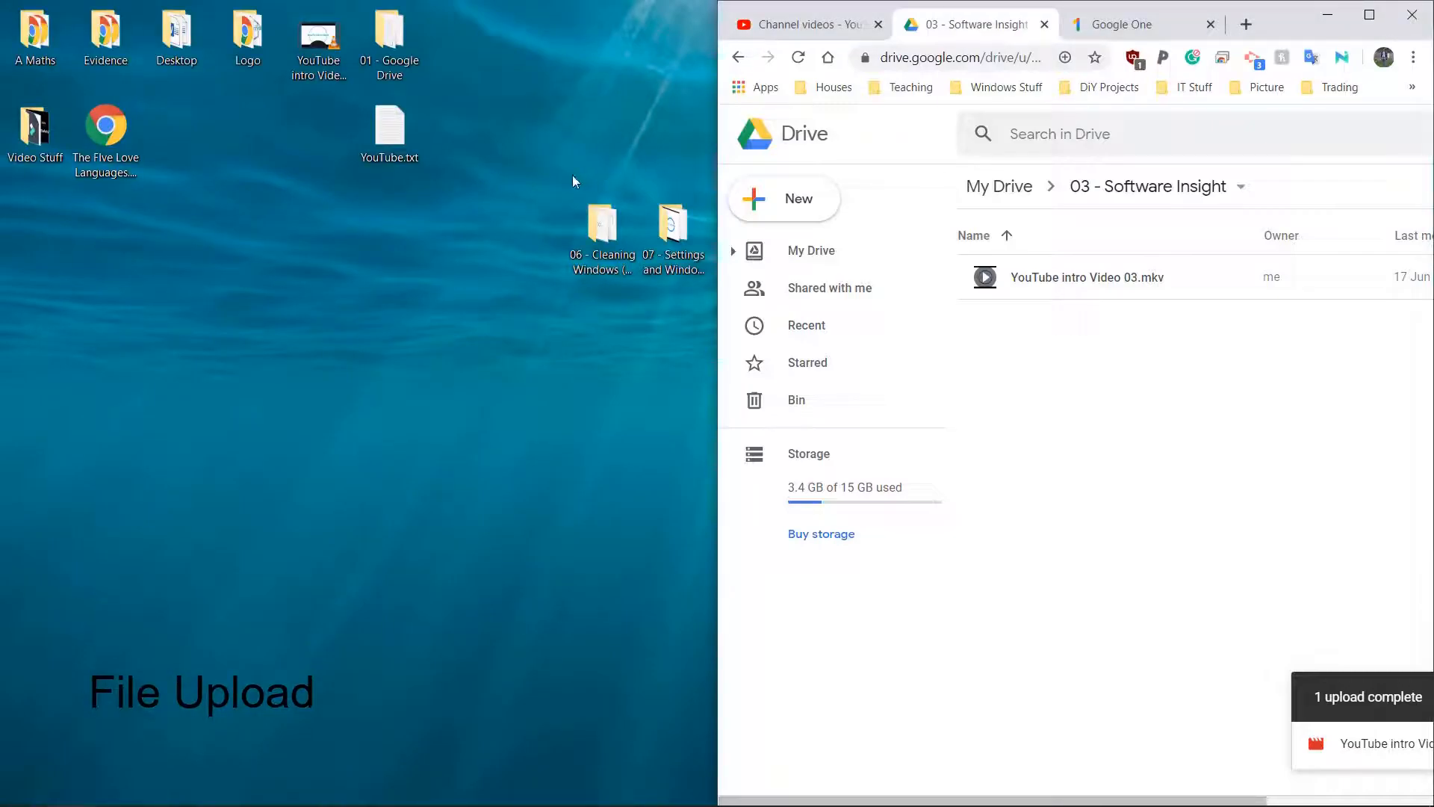
{"action": "left_click", "coordinate": [455, 240]}
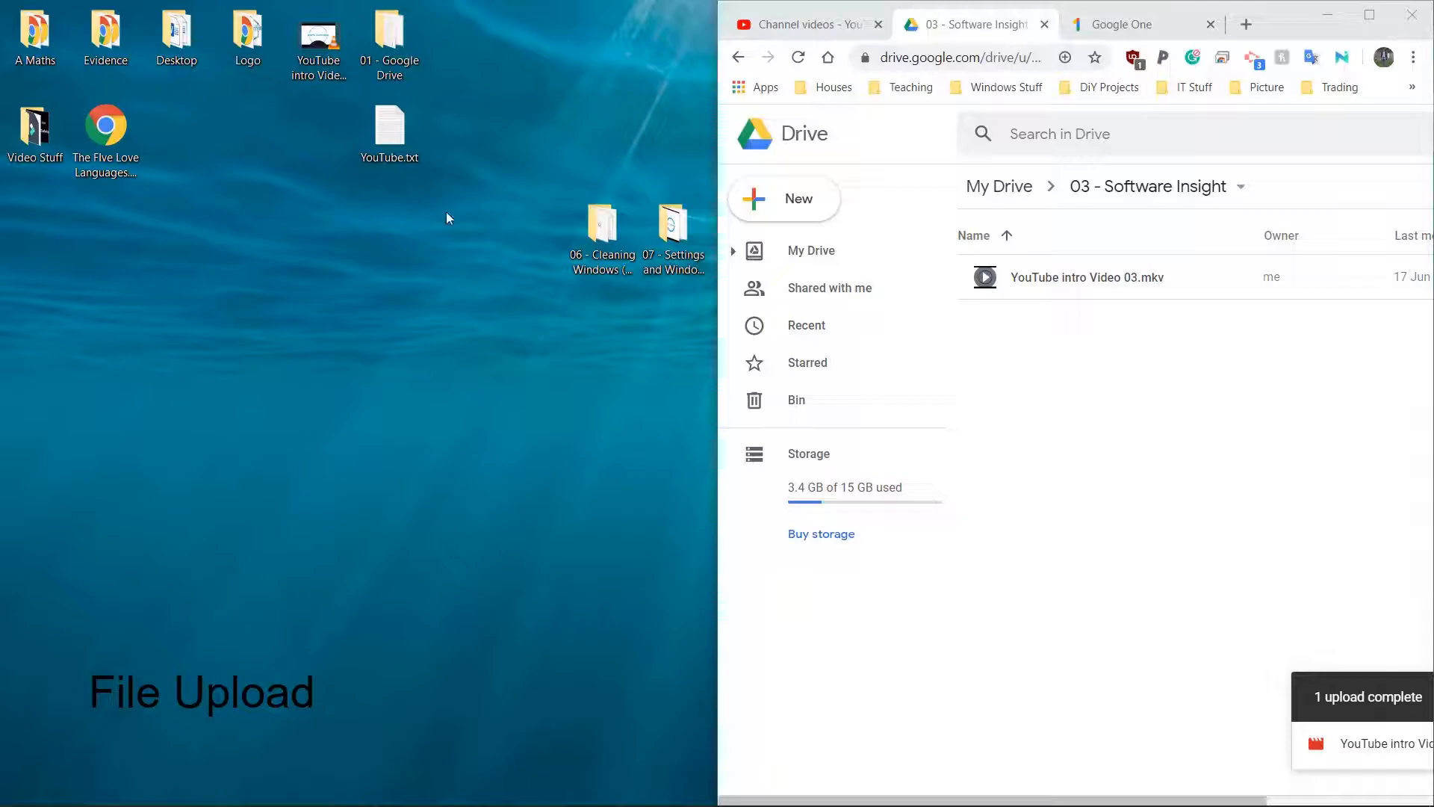
Step: Upload YouTube.txt straight from the desktop into the 03 - Software Insight folder, and maximize the browser window
{"action": "left_click", "coordinate": [400, 140]}
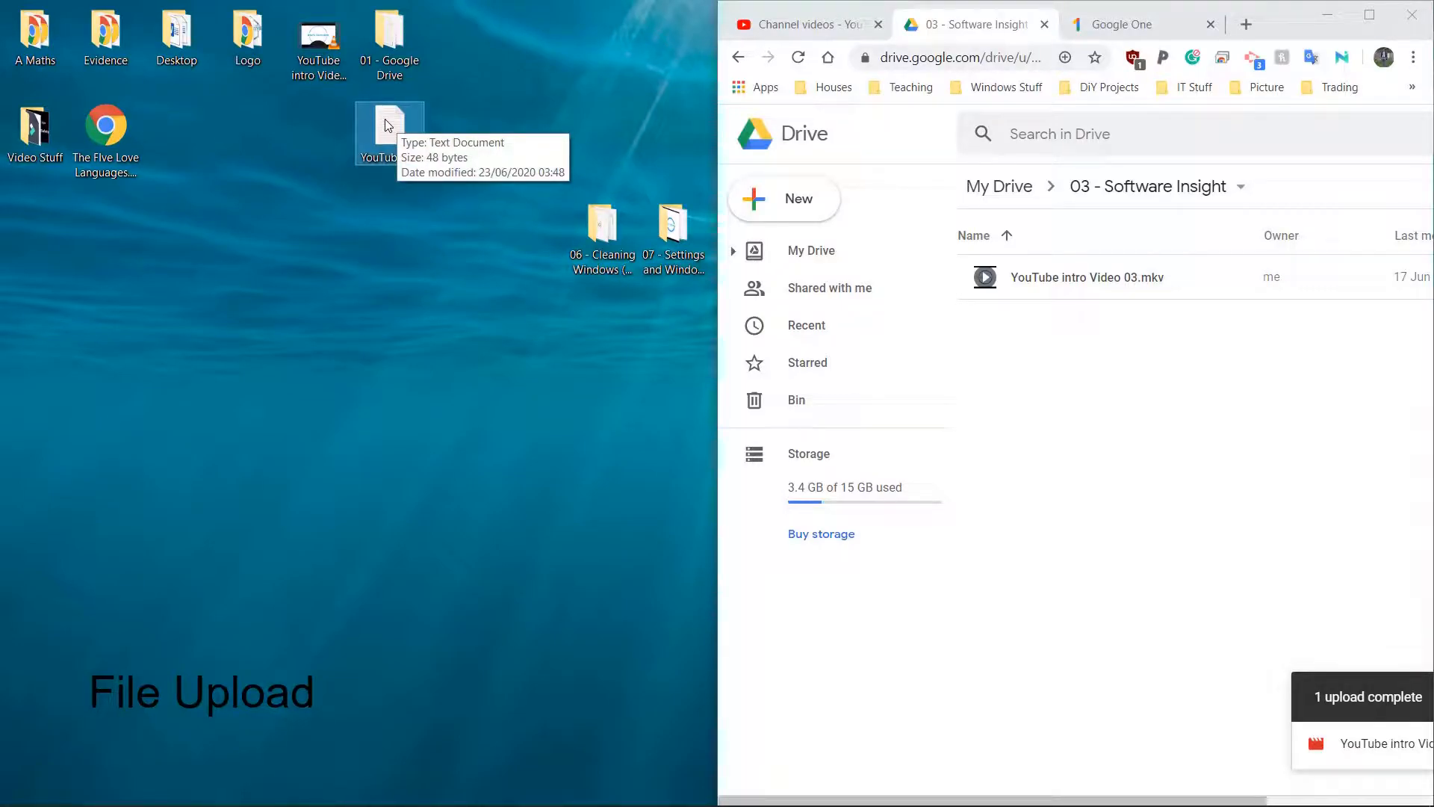
{"action": "left_click_drag", "start_coordinate": [388, 126], "coordinate": [403, 226]}
{"action": "left_click_drag", "start_coordinate": [500, 325], "coordinate": [1148, 380]}
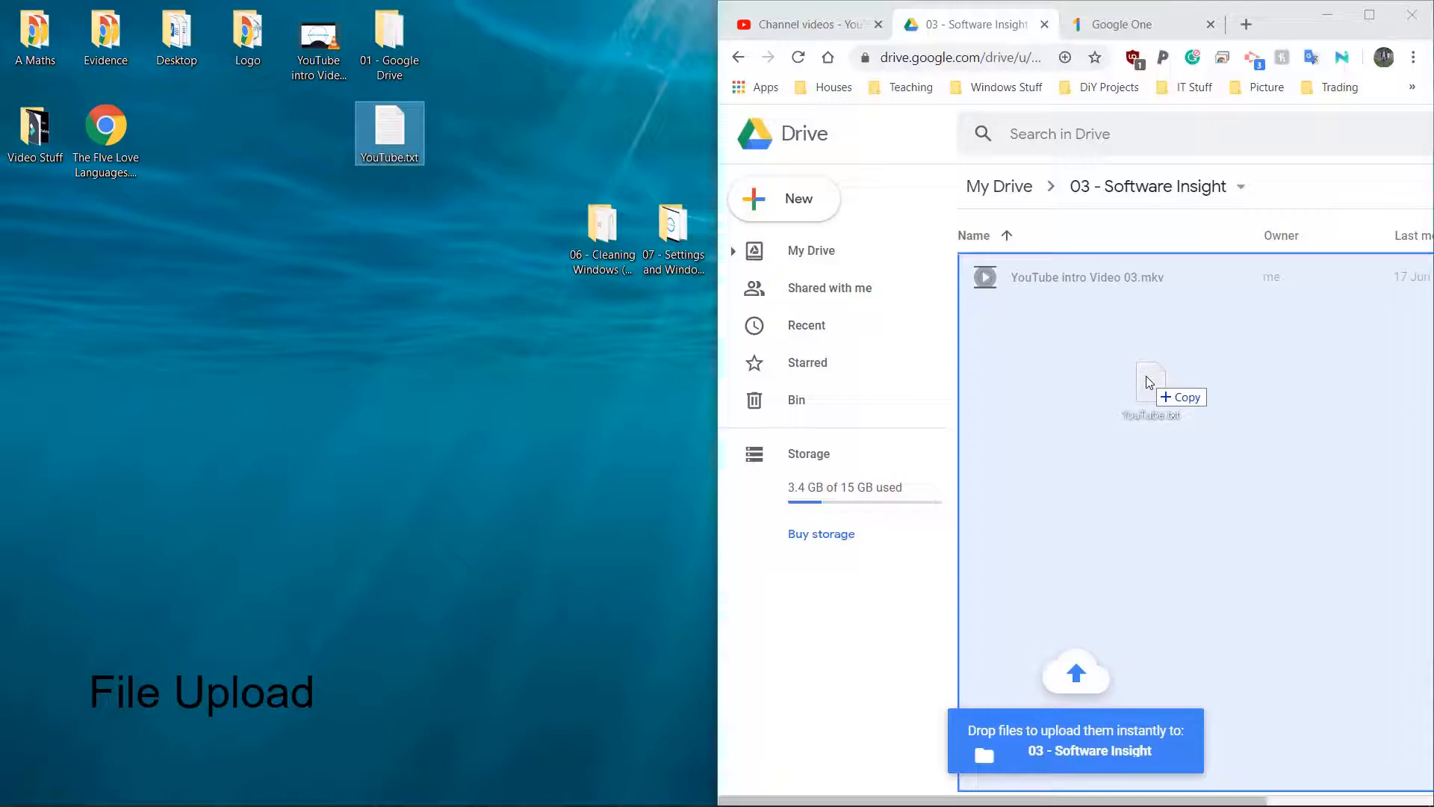
{"action": "left_click_drag", "start_coordinate": [1148, 381], "coordinate": [1149, 381]}
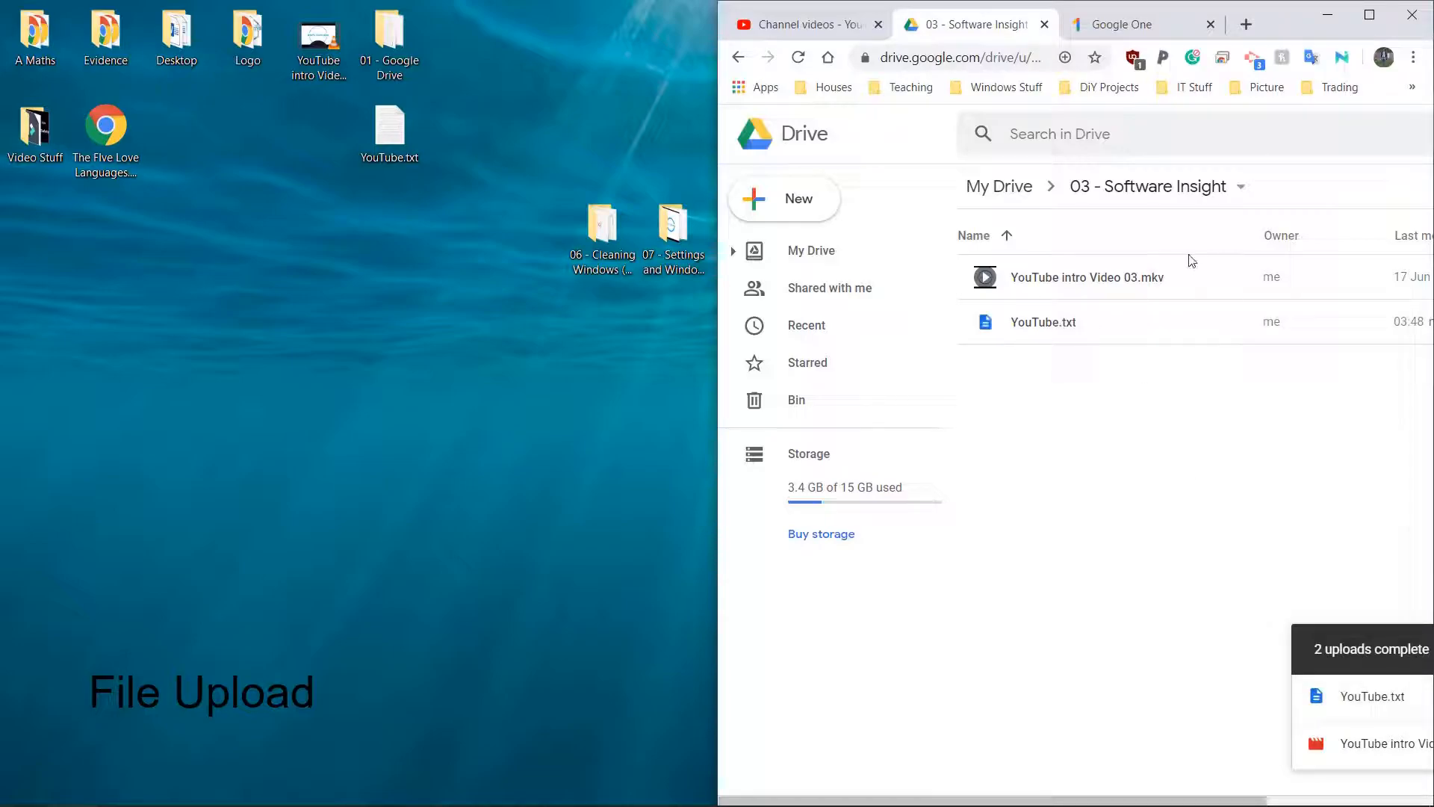
{"action": "left_click", "coordinate": [1369, 17]}
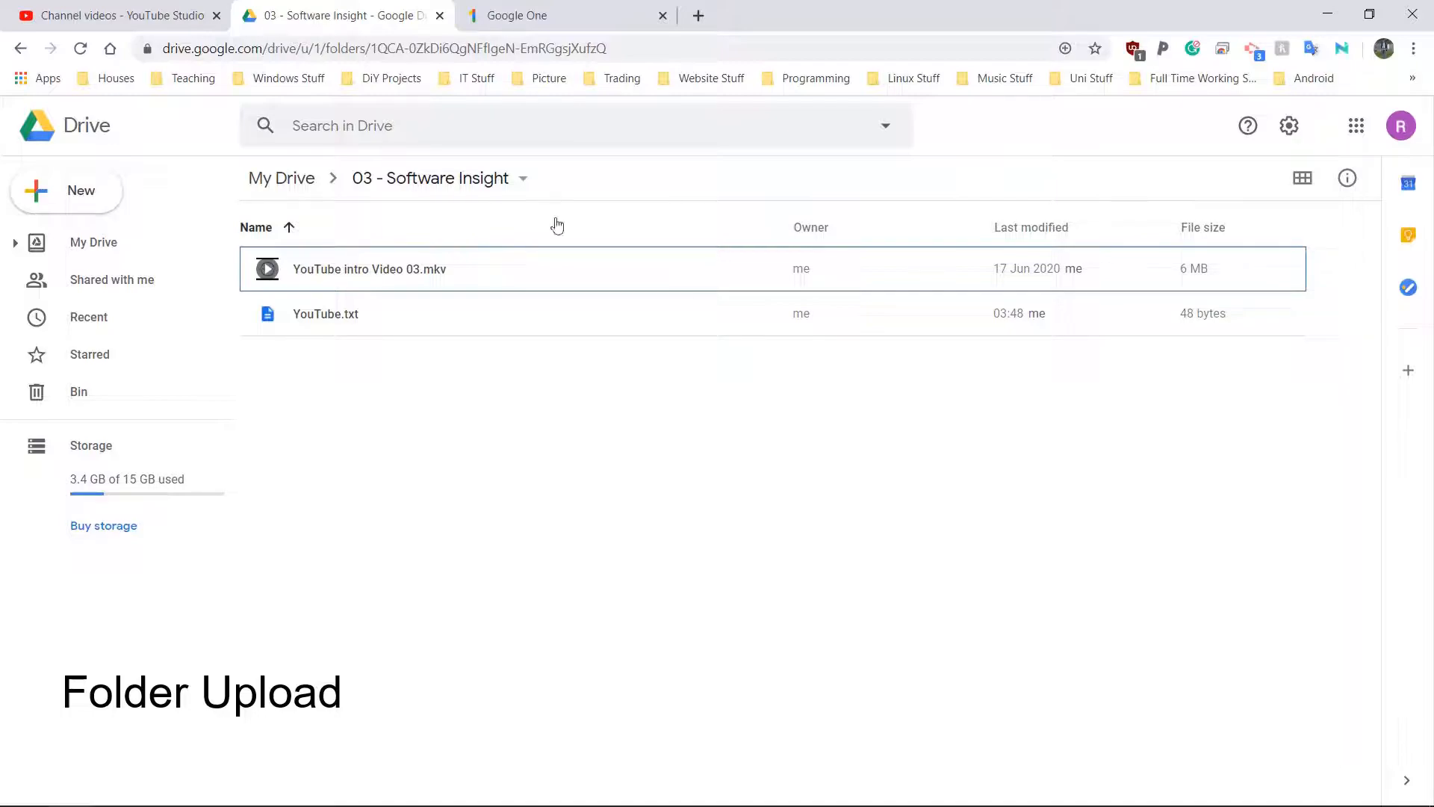
Step: Upload the 07 - Settings and Windows Update folder from the Desktop into 03 - Software Insight, approving the upload of its files
{"action": "left_click", "coordinate": [96, 193]}
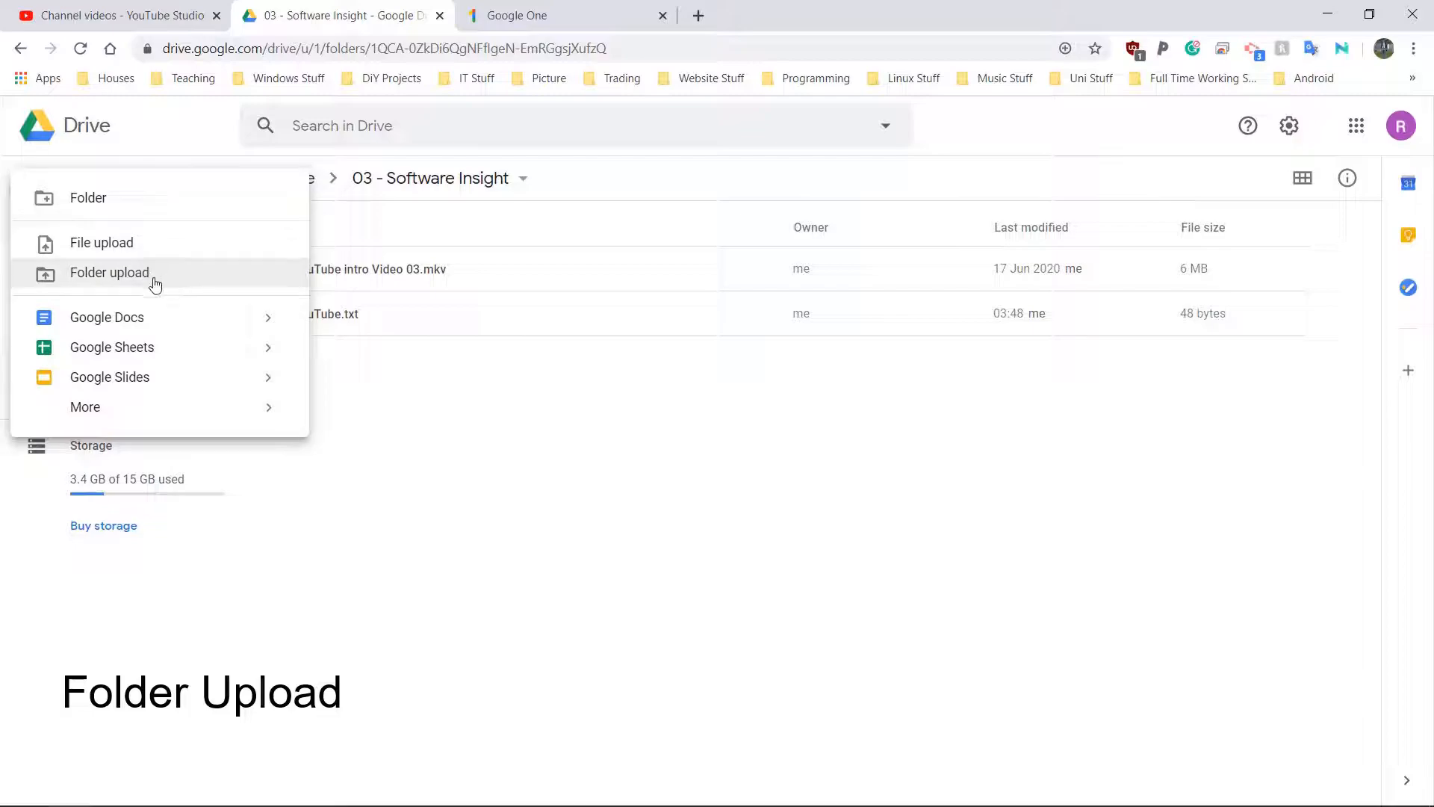
{"action": "left_click", "coordinate": [126, 283]}
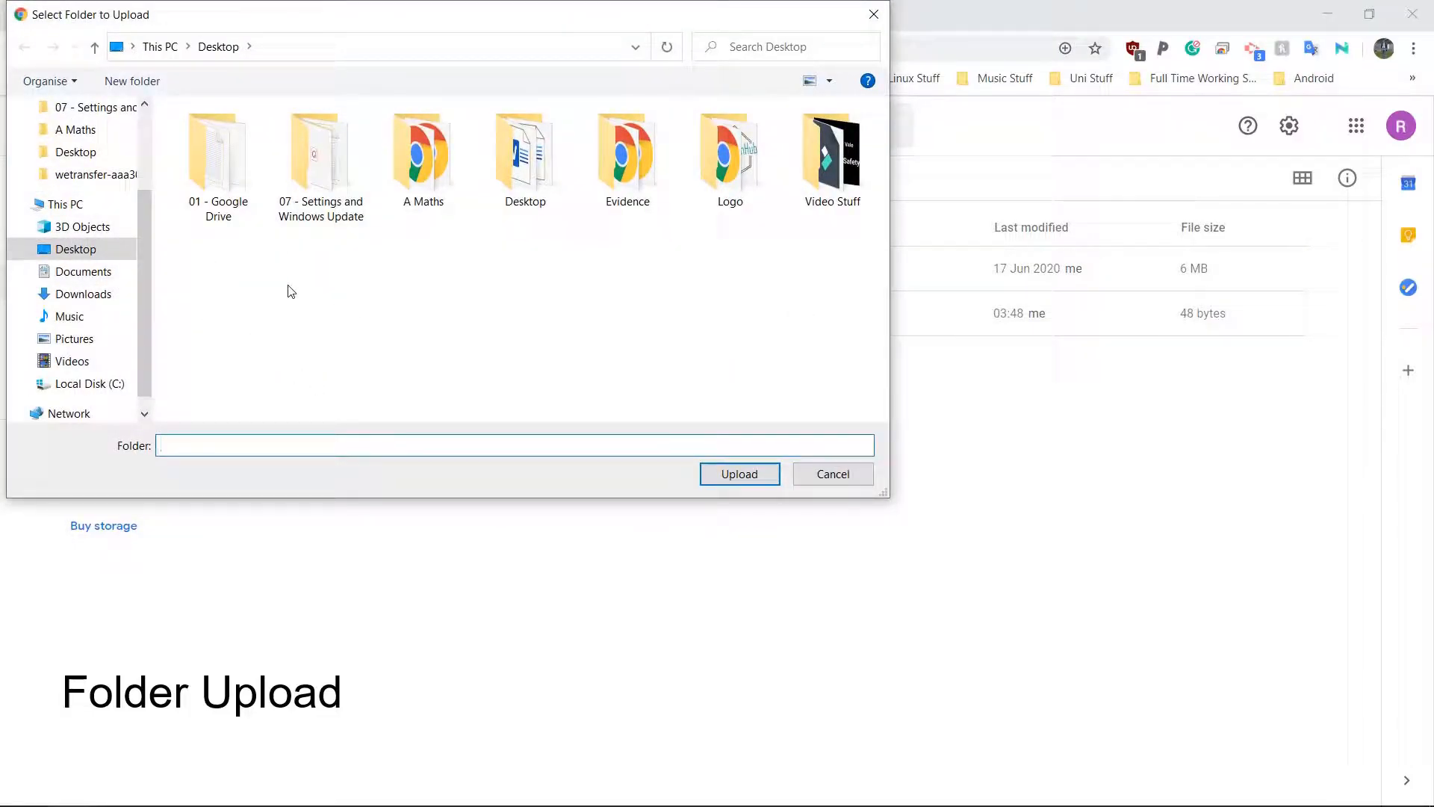
{"action": "left_click", "coordinate": [315, 171]}
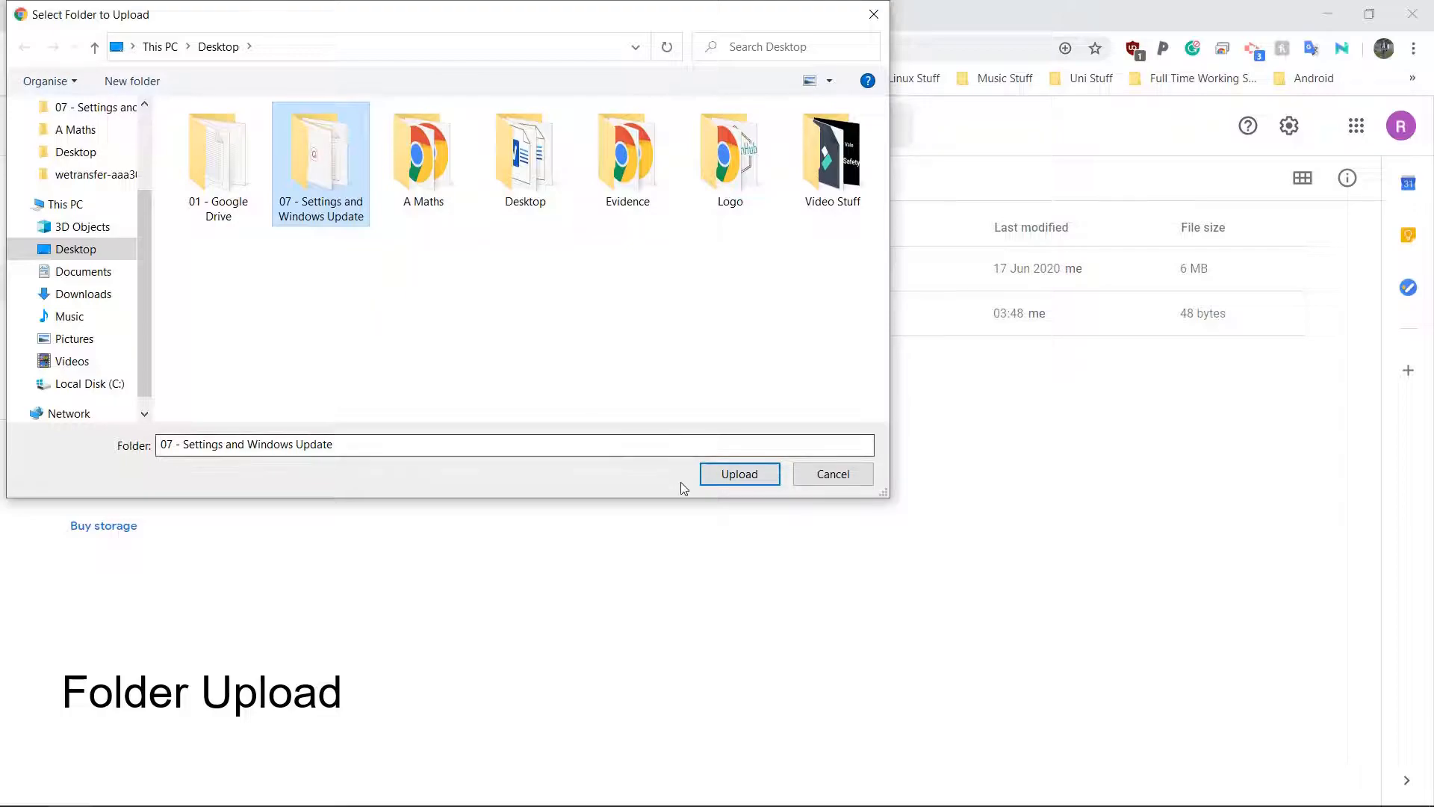
{"action": "left_click", "coordinate": [718, 480]}
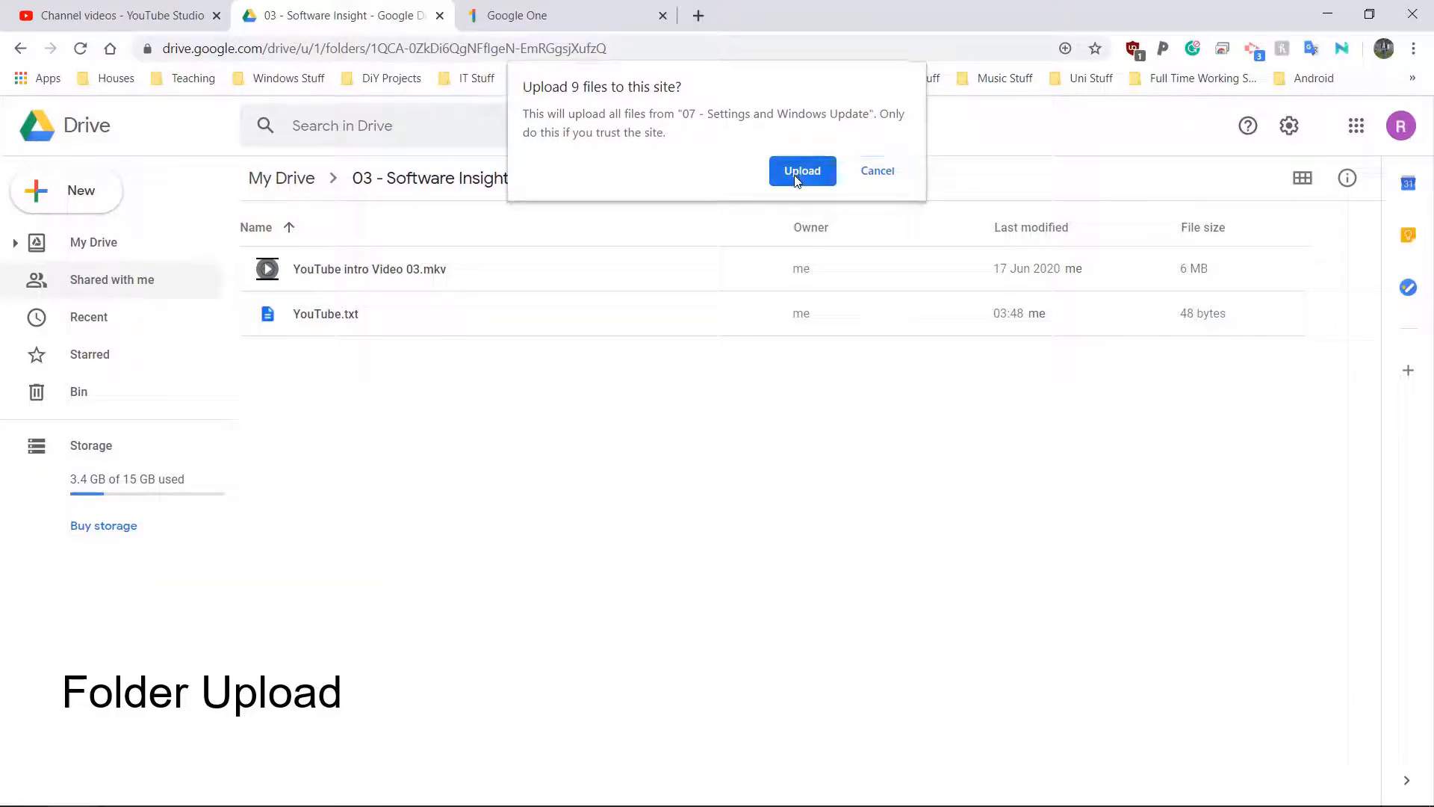
{"action": "left_click", "coordinate": [796, 179]}
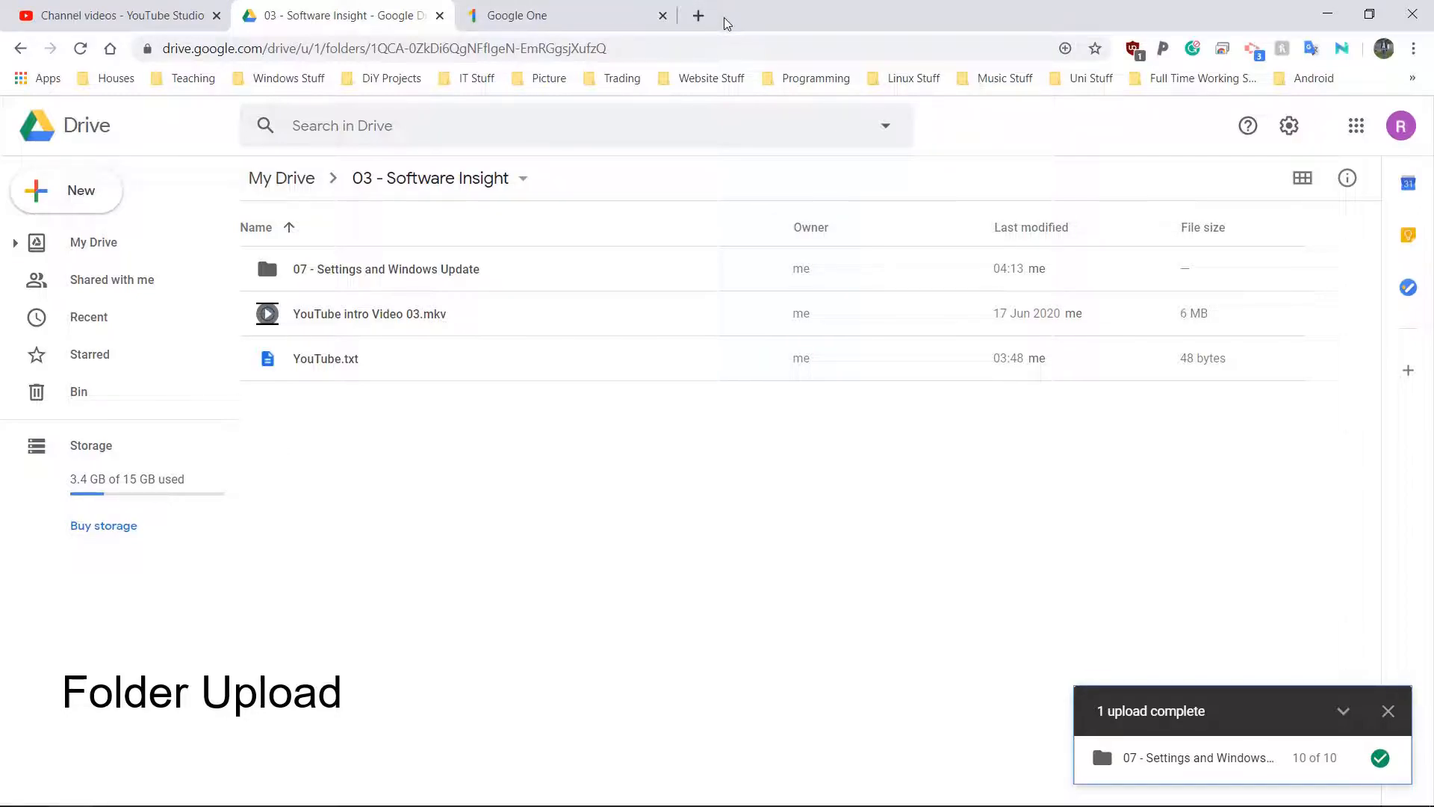
Step: Snap the browser window beside the desktop and upload the Logo folder straight from the desktop into 03 - Software Insight
{"action": "left_click_drag", "start_coordinate": [729, 23], "coordinate": [1431, 188]}
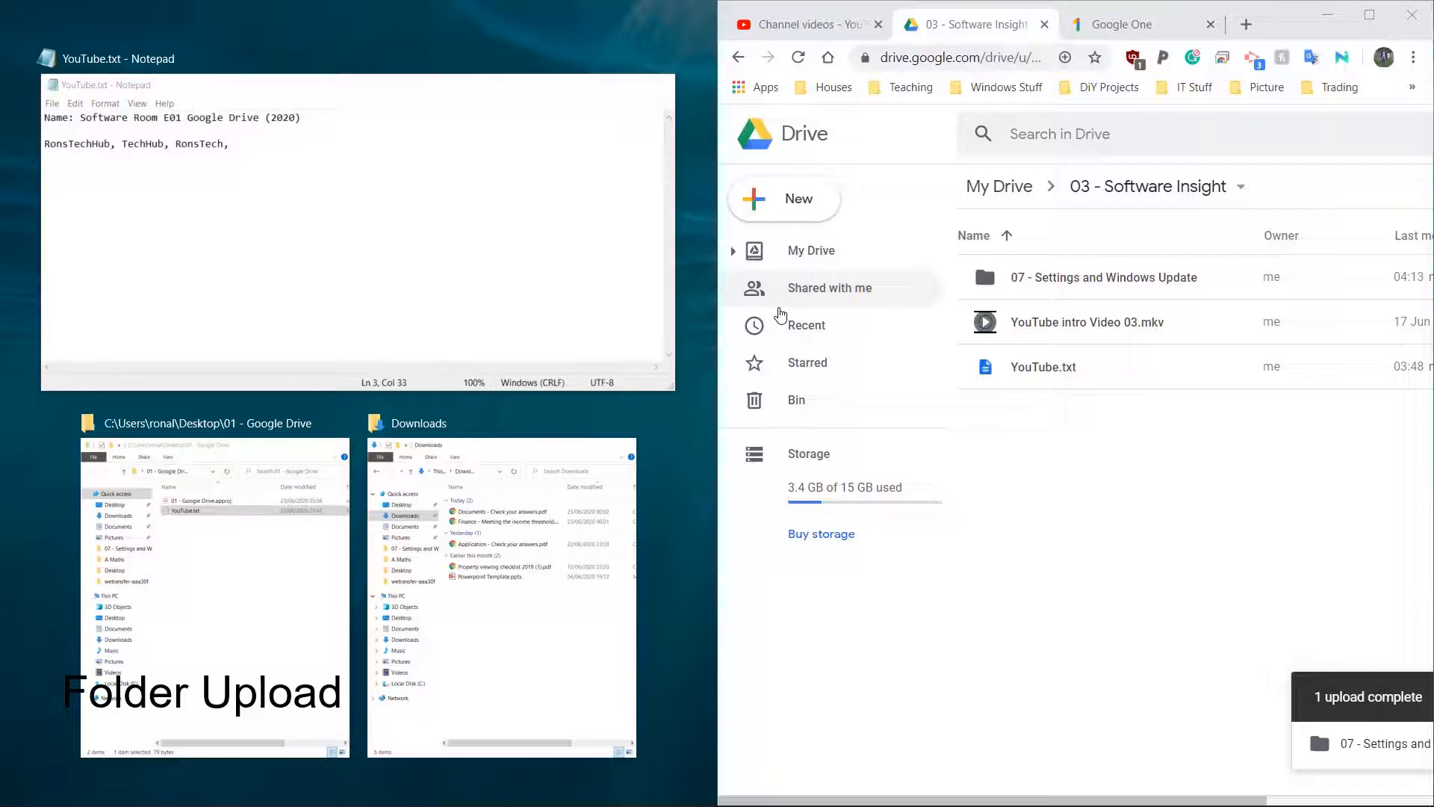
{"action": "left_click", "coordinate": [779, 314]}
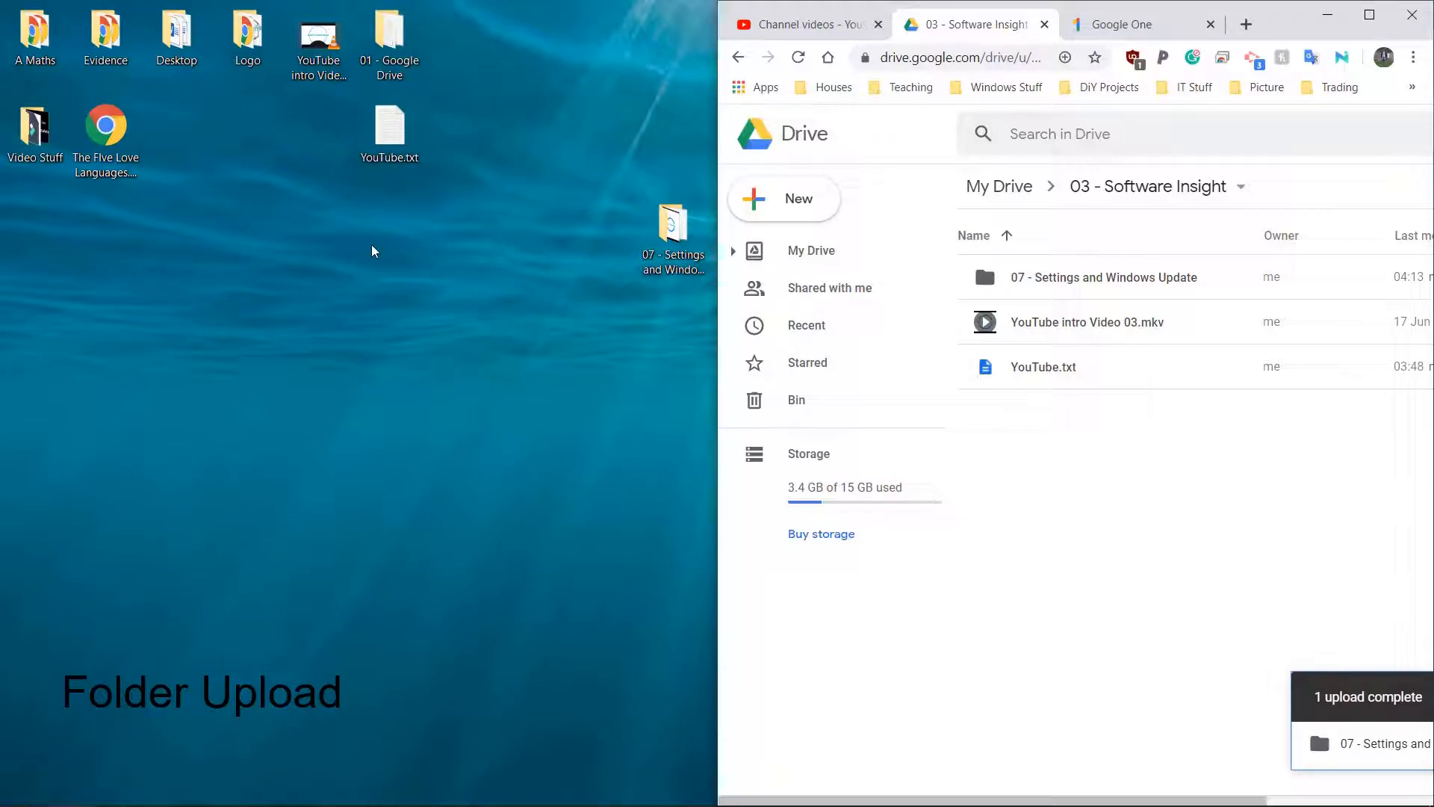
{"action": "left_click", "coordinate": [259, 31]}
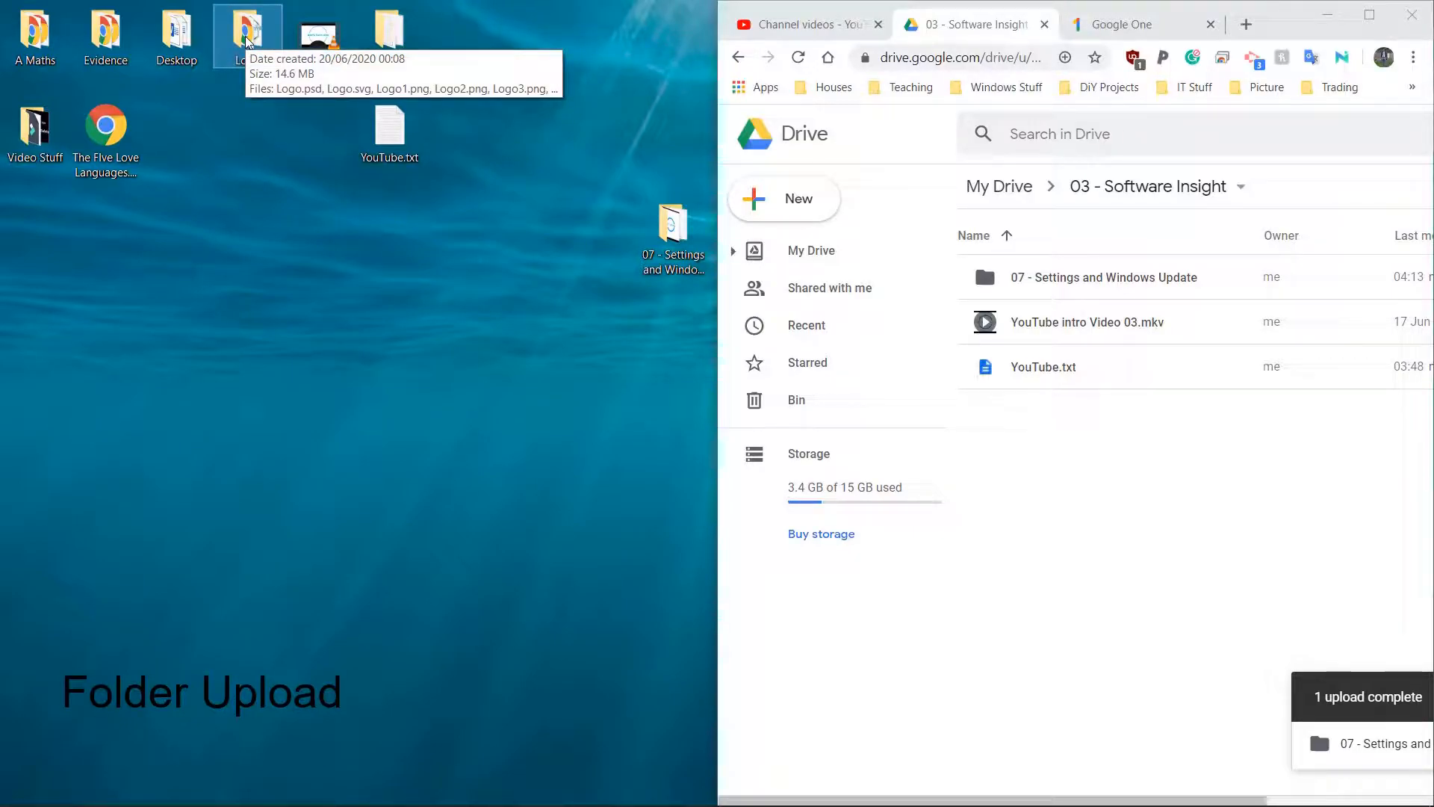
{"action": "left_click_drag", "start_coordinate": [248, 42], "coordinate": [1080, 548]}
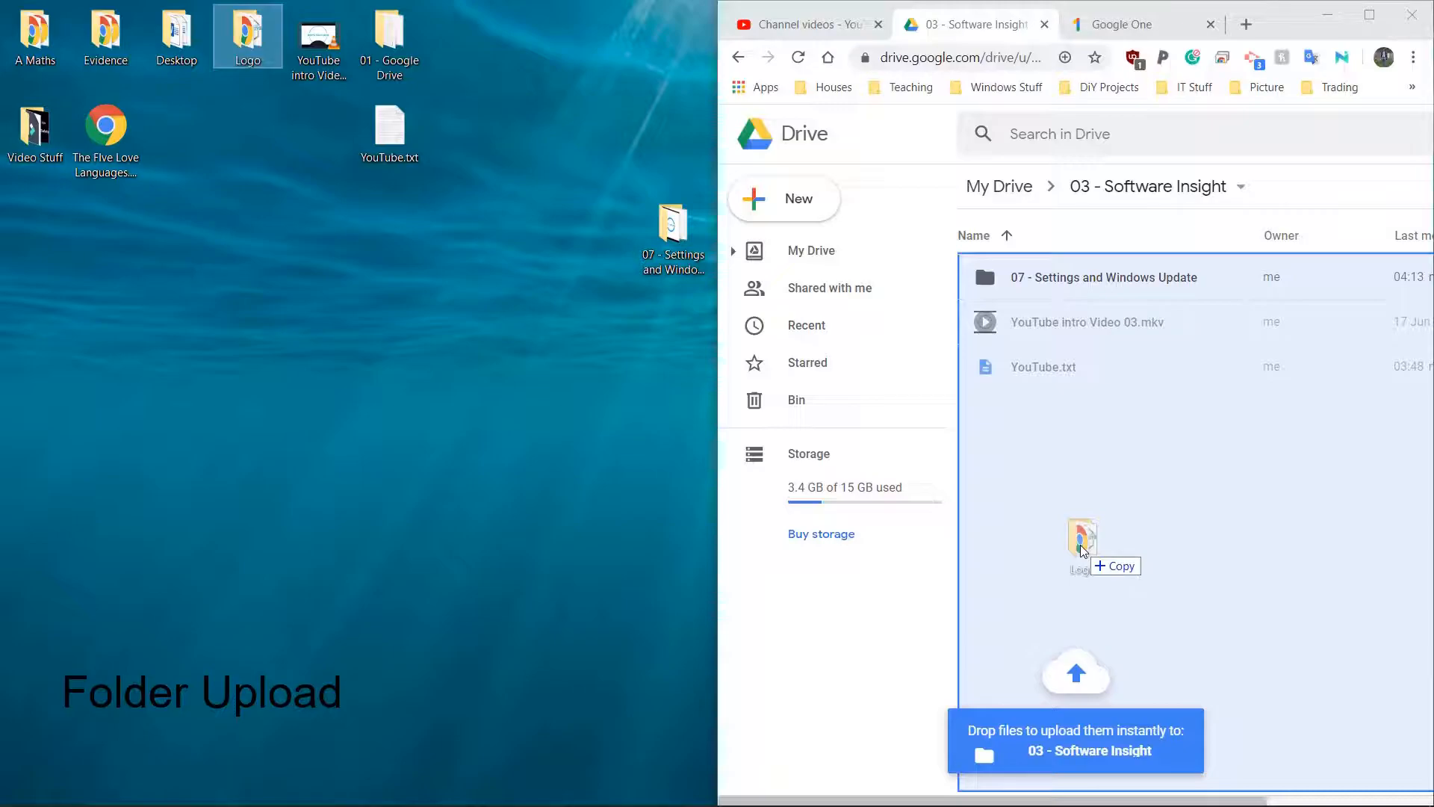
{"action": "left_click_drag", "start_coordinate": [1080, 549], "coordinate": [1081, 548]}
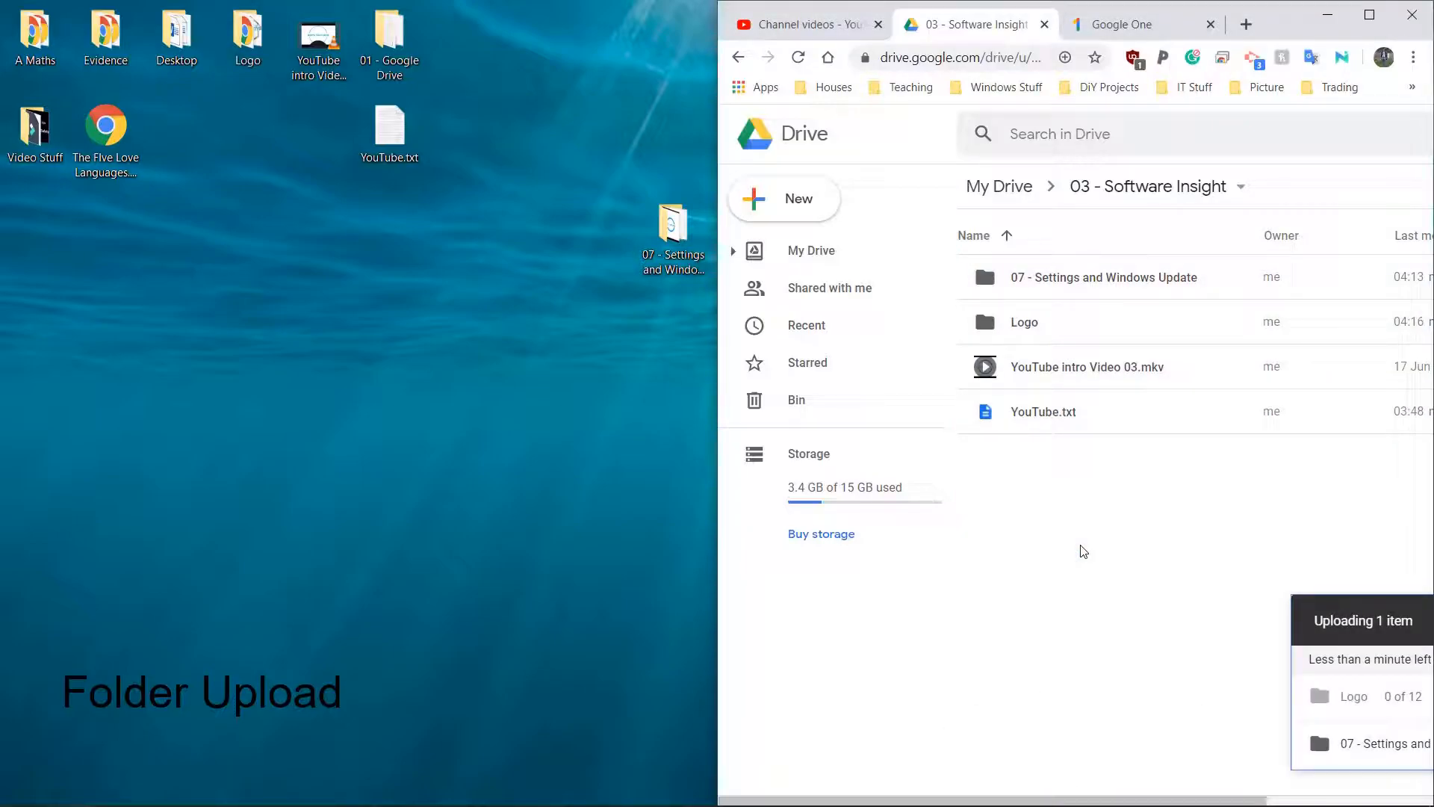
Step: Maximize the browser window and look over the items in 03 - Software Insight and the upload status of both folders
{"action": "left_click", "coordinate": [1370, 16]}
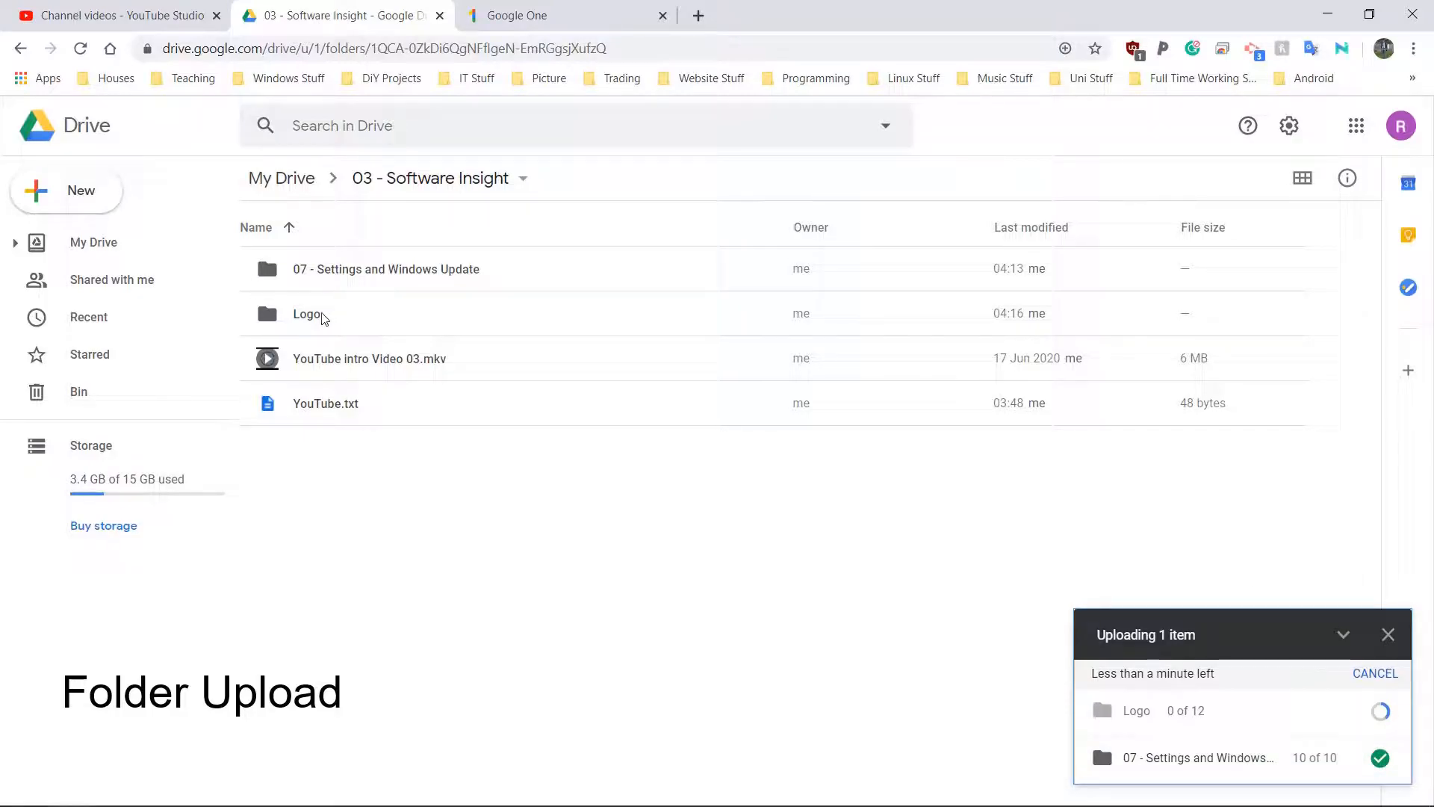
{"action": "left_click", "coordinate": [343, 408]}
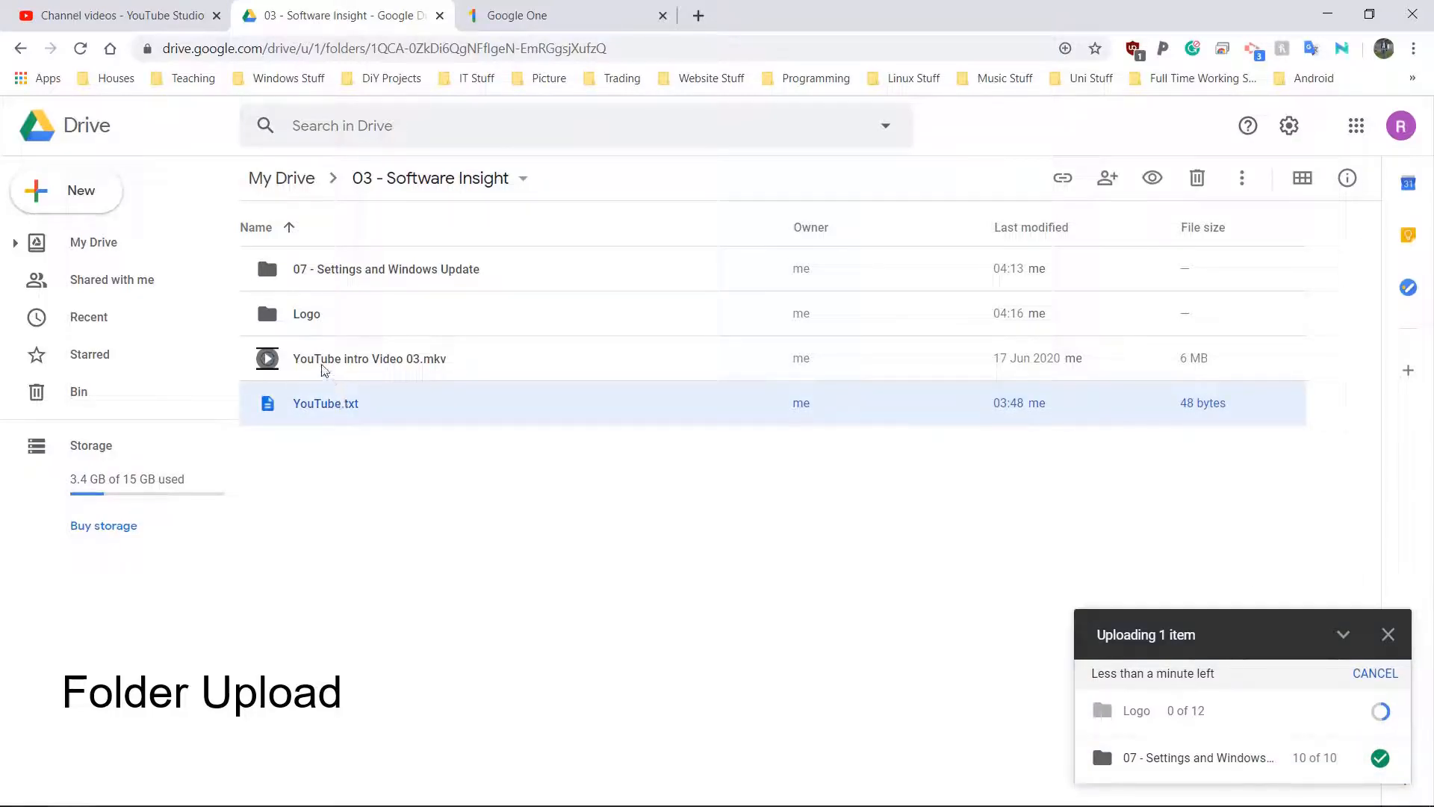
{"action": "left_click", "coordinate": [322, 363]}
{"action": "left_click", "coordinate": [322, 413]}
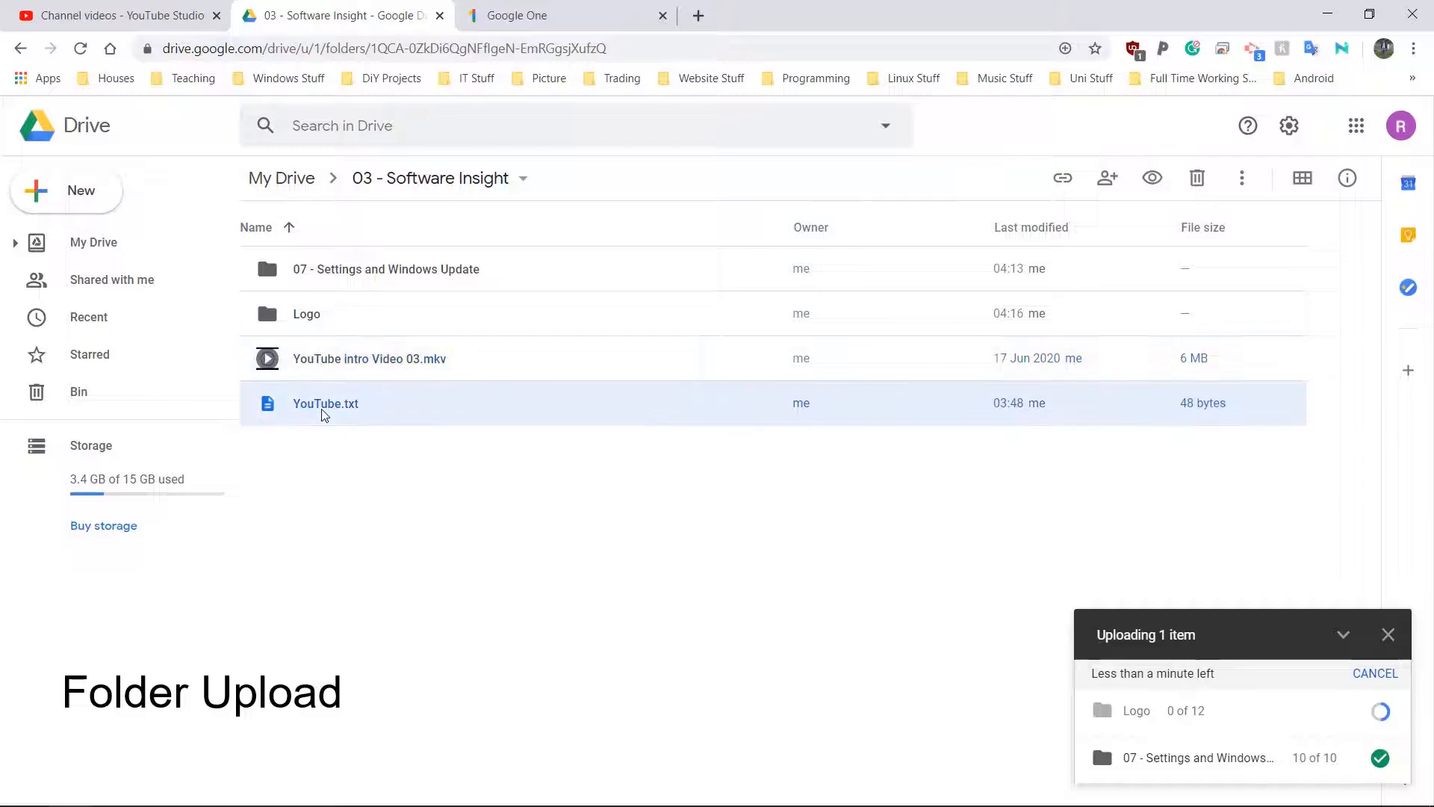
{"action": "left_click", "coordinate": [314, 370]}
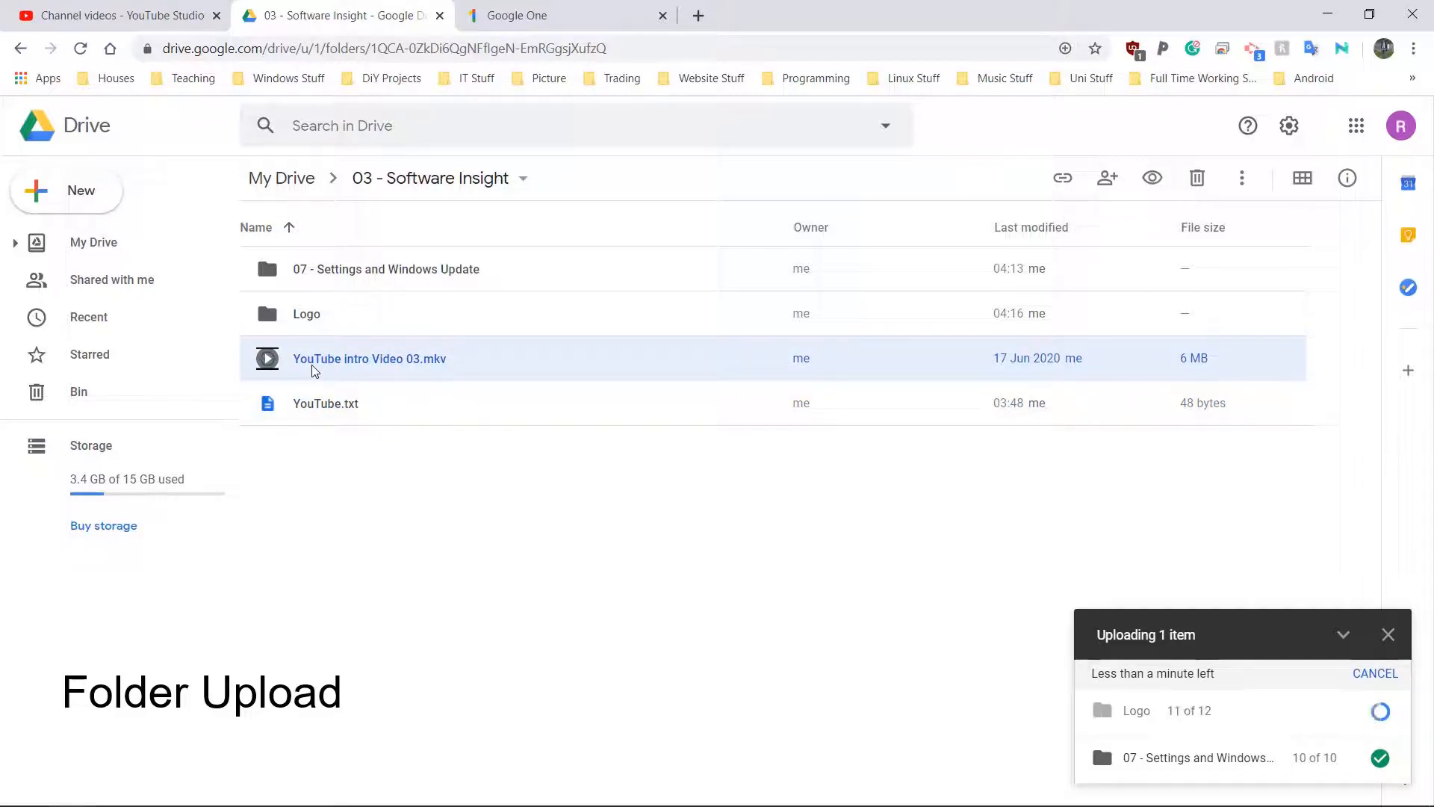
{"action": "left_click", "coordinate": [345, 288]}
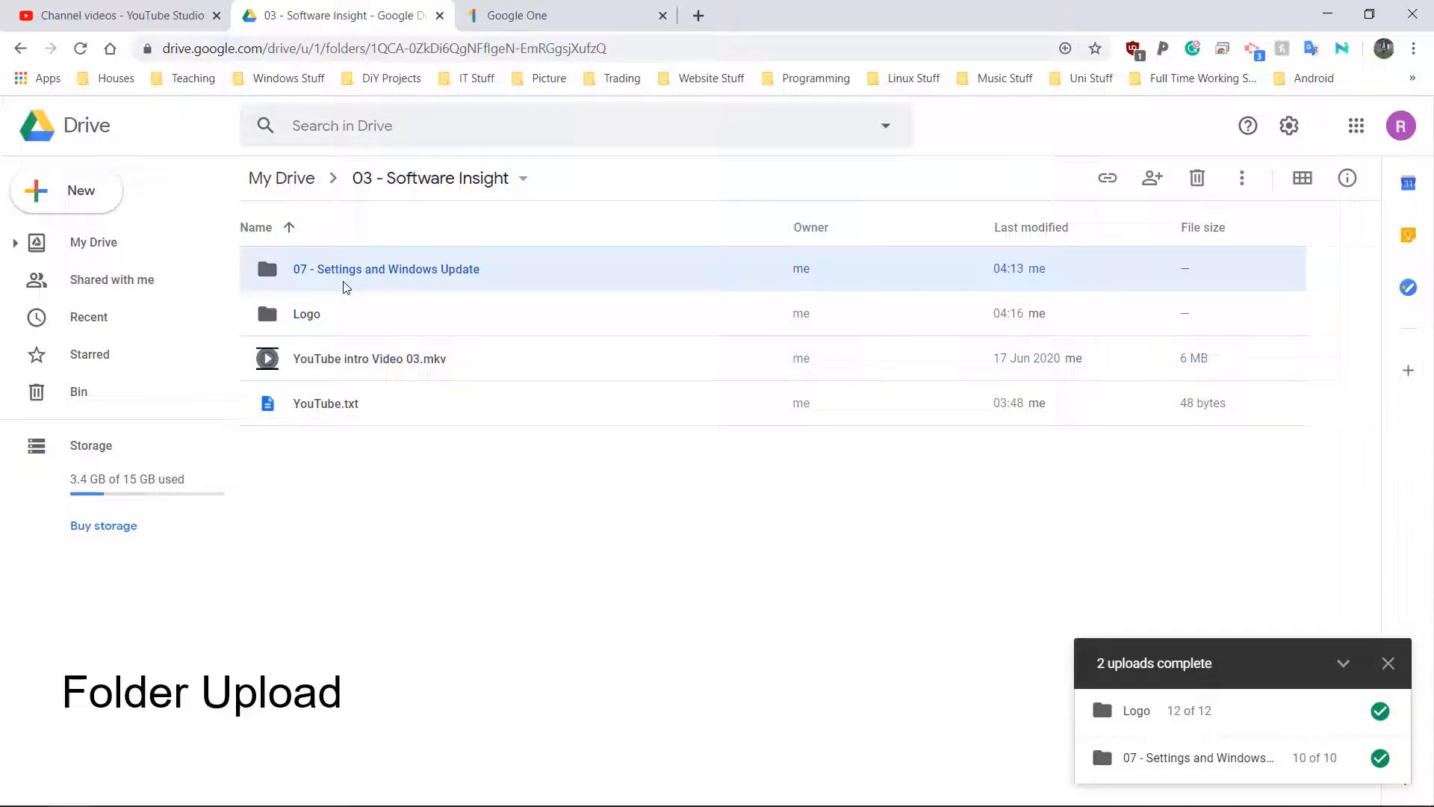
{"action": "left_click", "coordinate": [319, 315]}
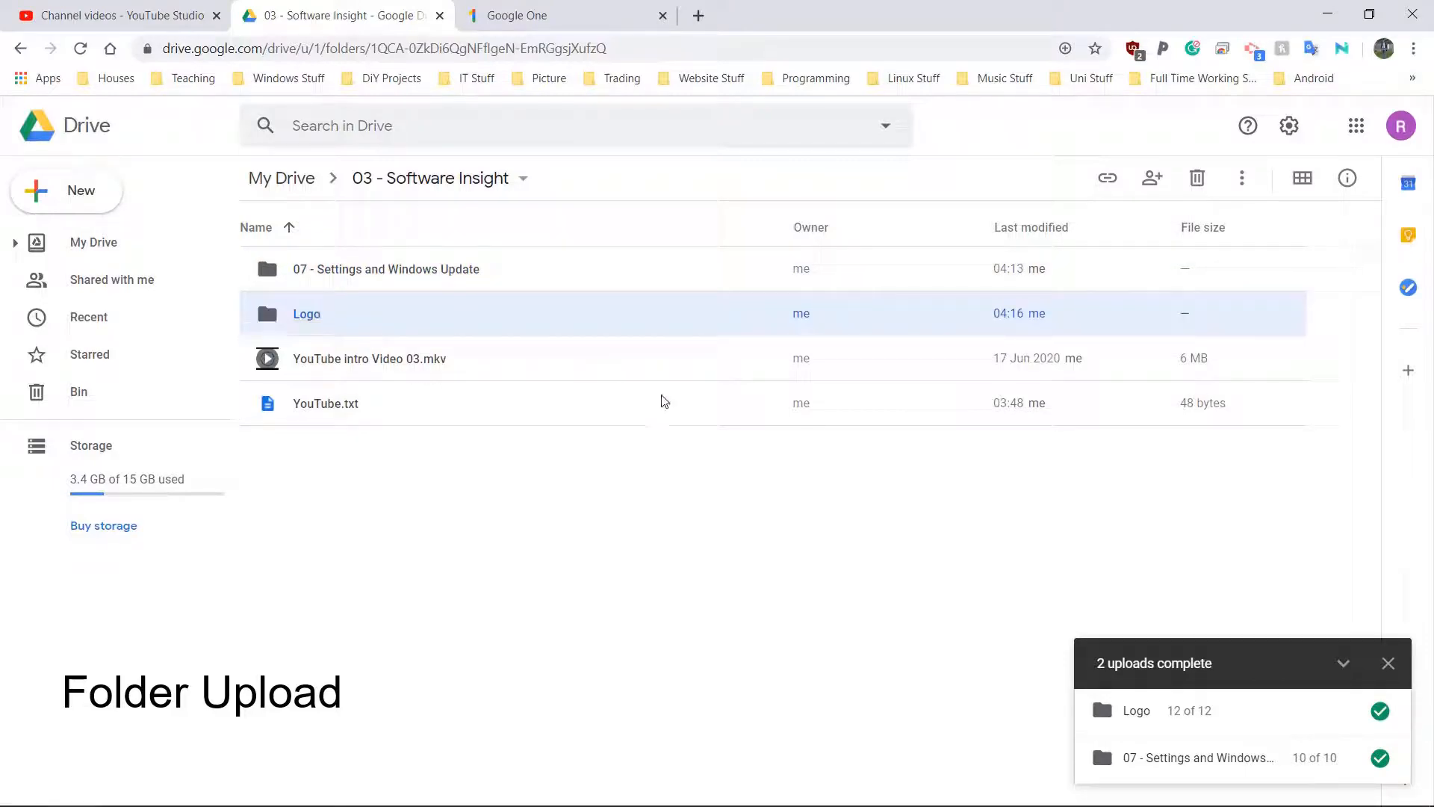
{"action": "mouse_move", "coordinate": [1175, 716]}
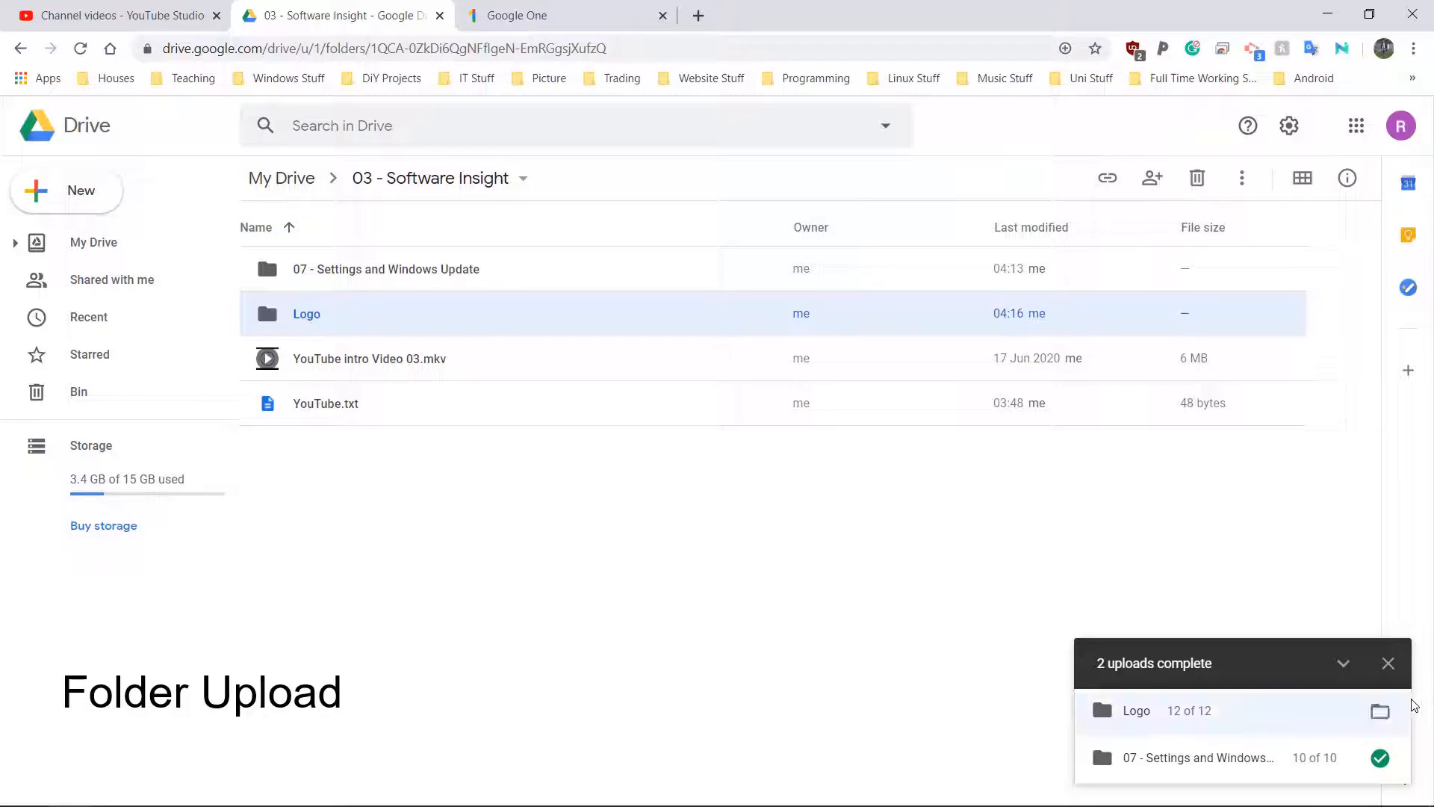
{"action": "left_click", "coordinate": [932, 522]}
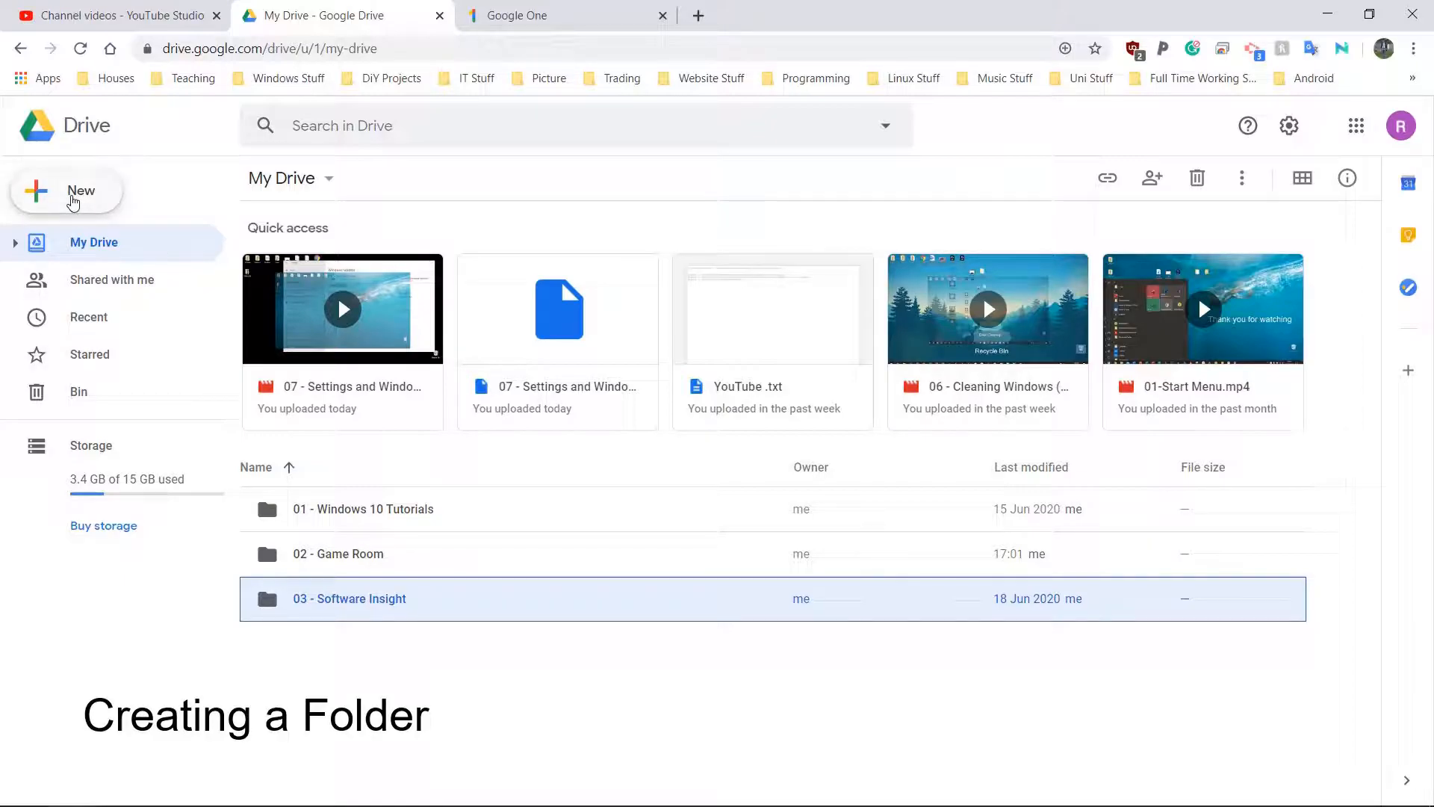
Step: Create a folder named Test Folder in My Drive and open it
{"action": "left_click", "coordinate": [73, 196]}
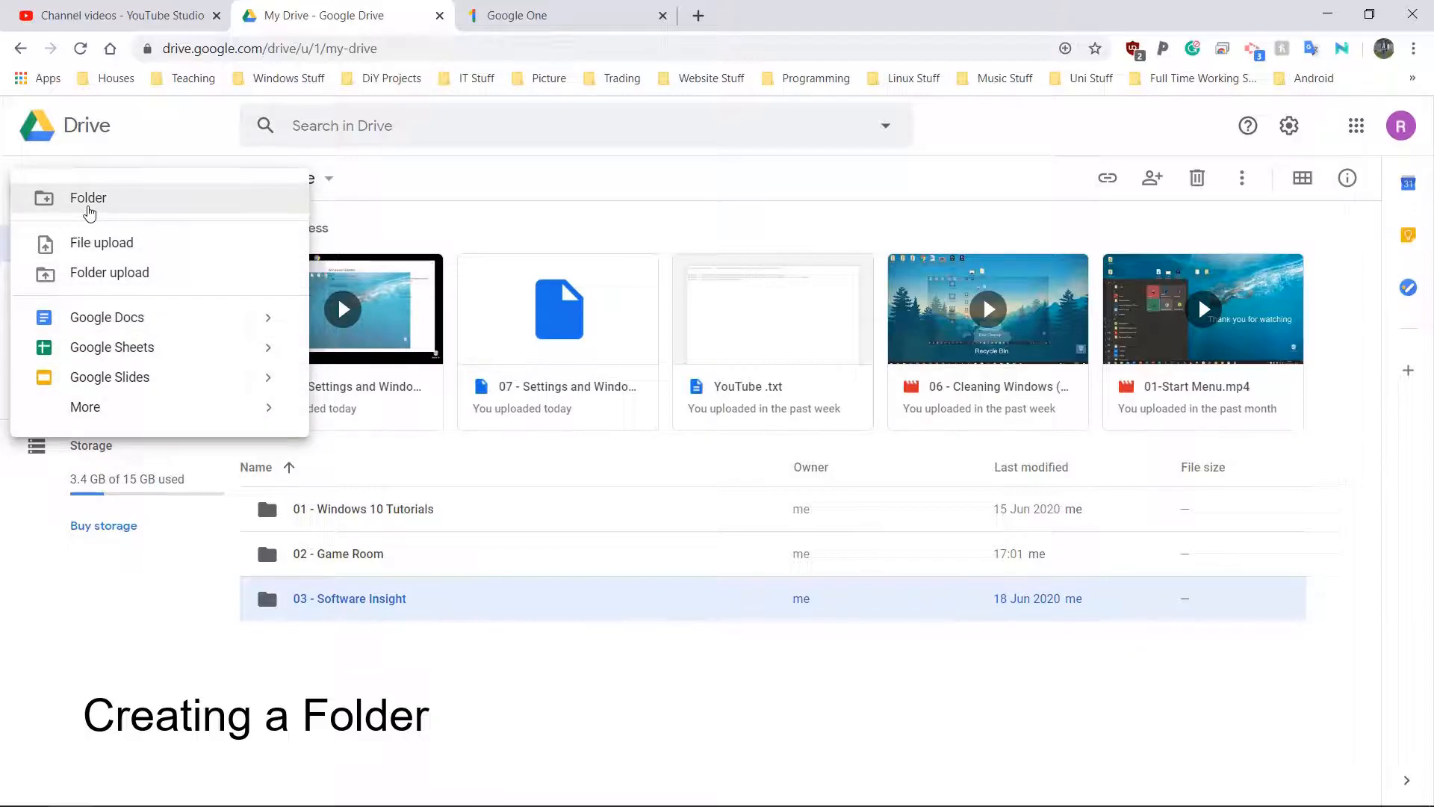
{"action": "left_click", "coordinate": [88, 199]}
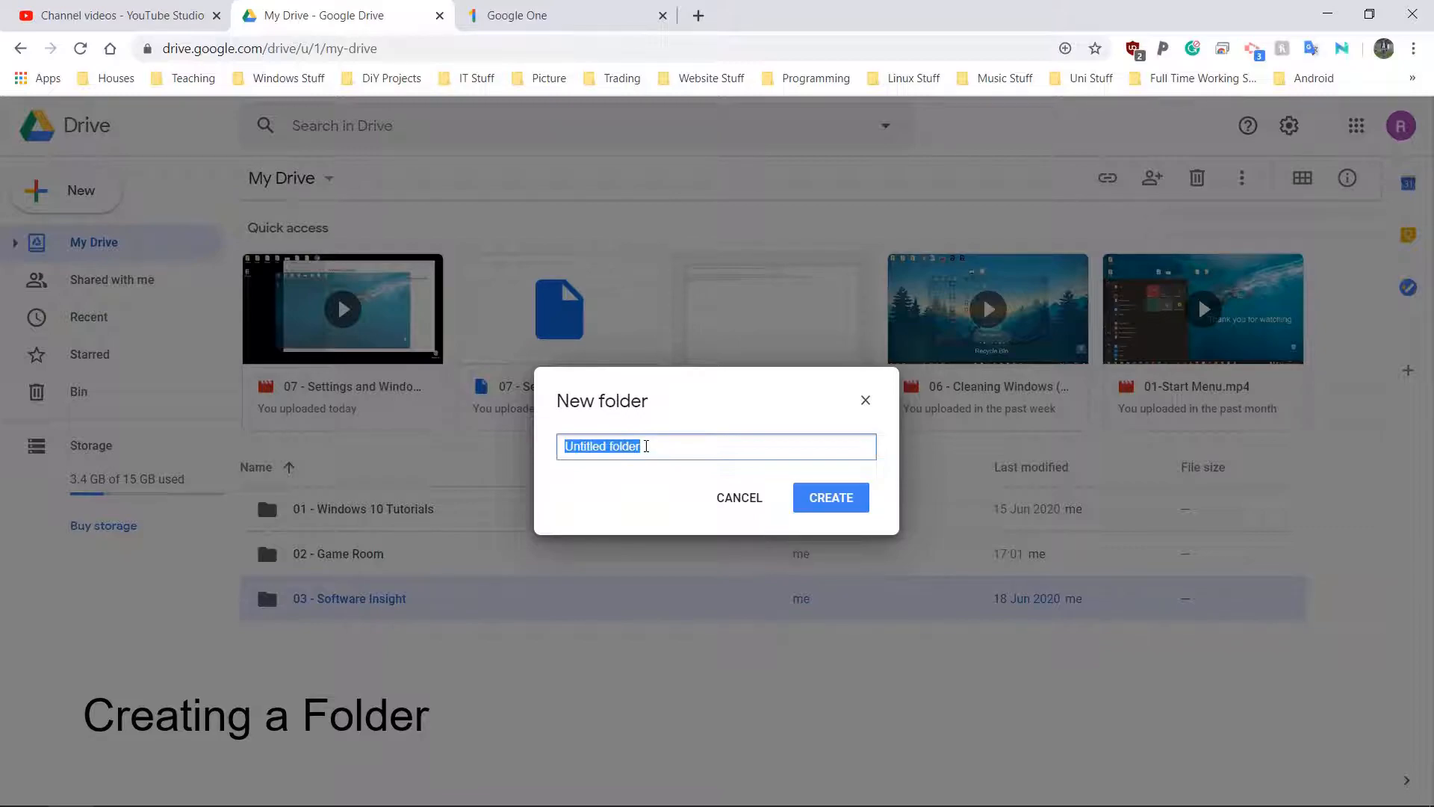
{"action": "type", "text": "Test Folder"}
{"action": "left_click", "coordinate": [840, 497]}
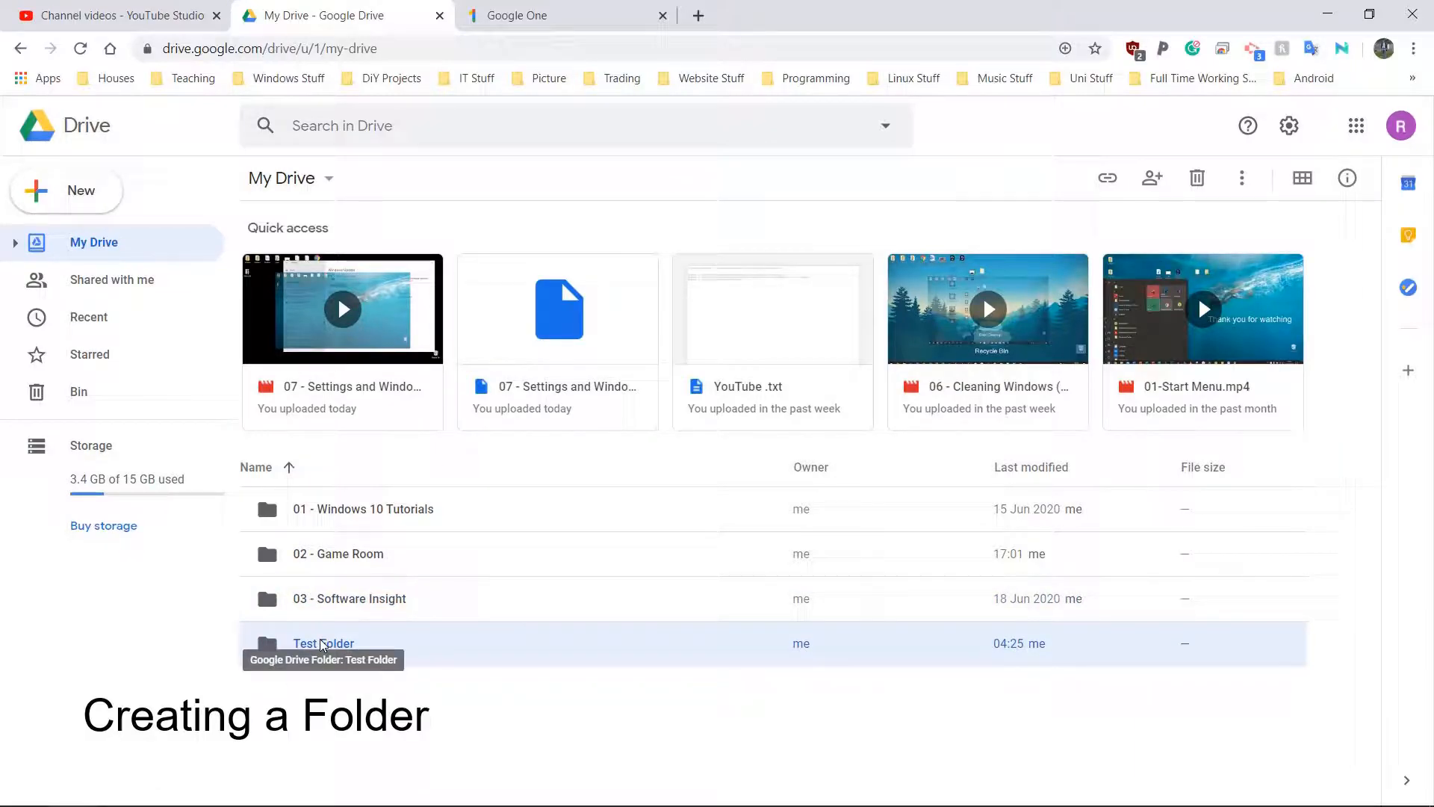
{"action": "double_click", "coordinate": [322, 644]}
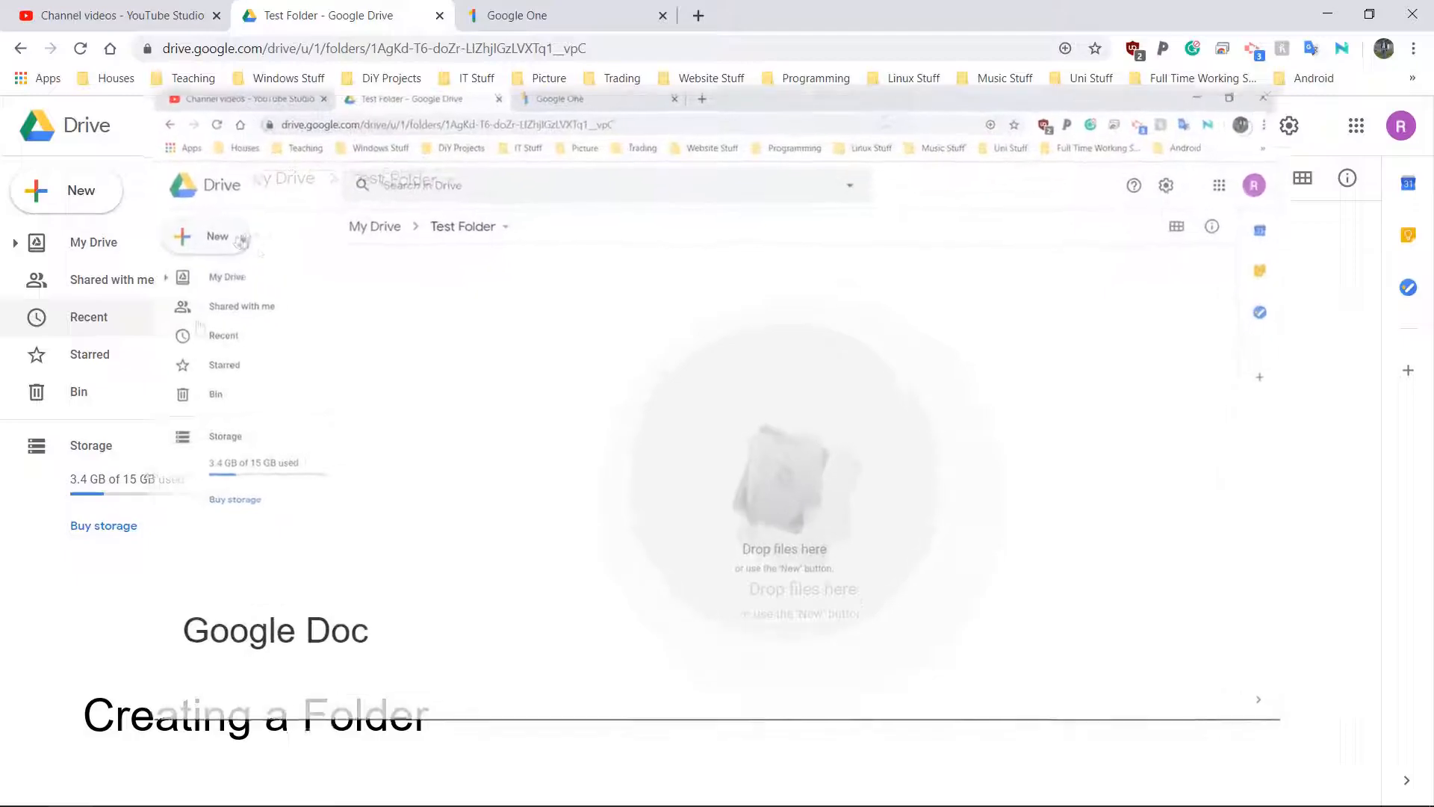
Step: Create a blank Google Docs document in Test Folder and enter the sample lines sdbDBSDBVBV, ADKJVBADFJBAD and ADJVHAH
{"action": "left_click", "coordinate": [112, 199]}
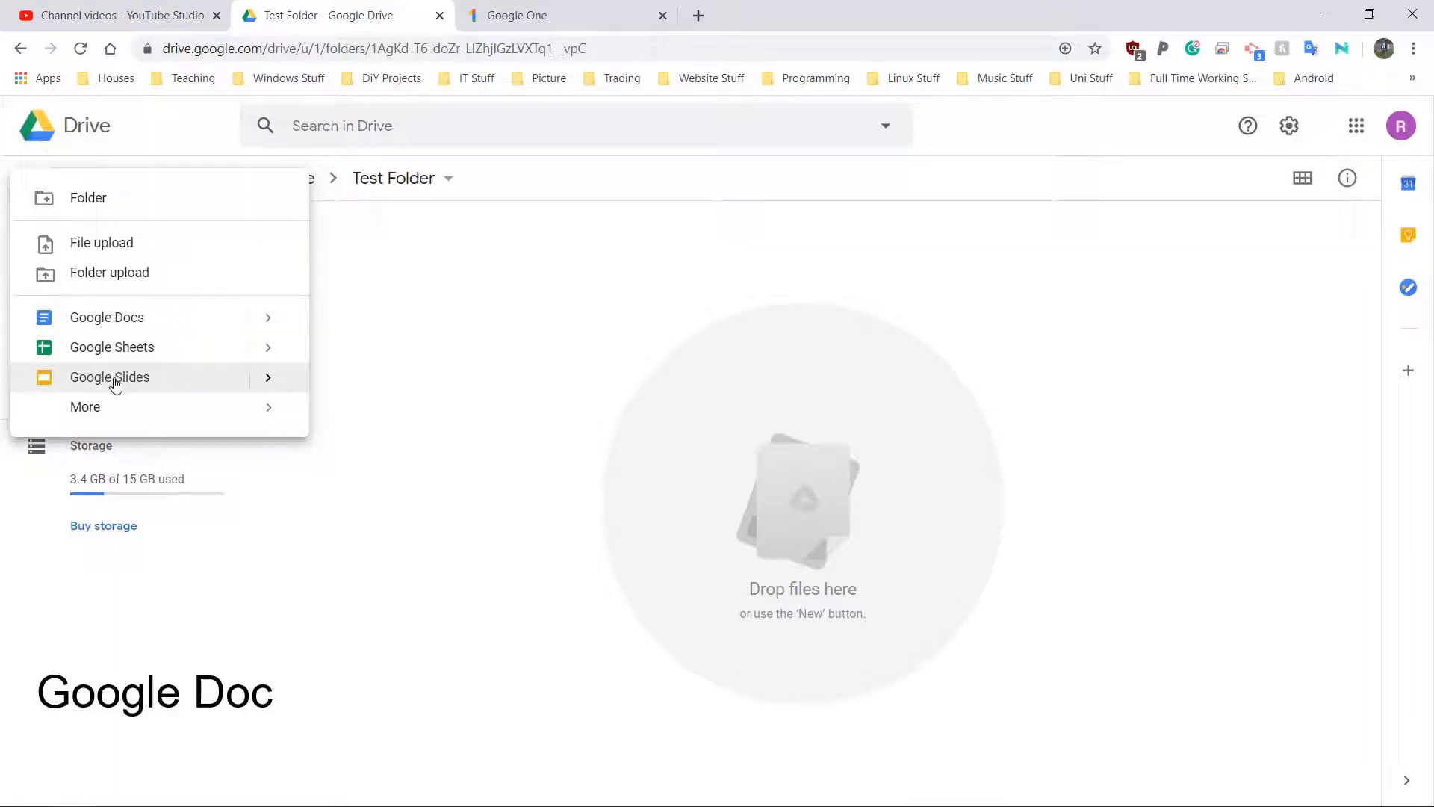
{"action": "left_click", "coordinate": [117, 330]}
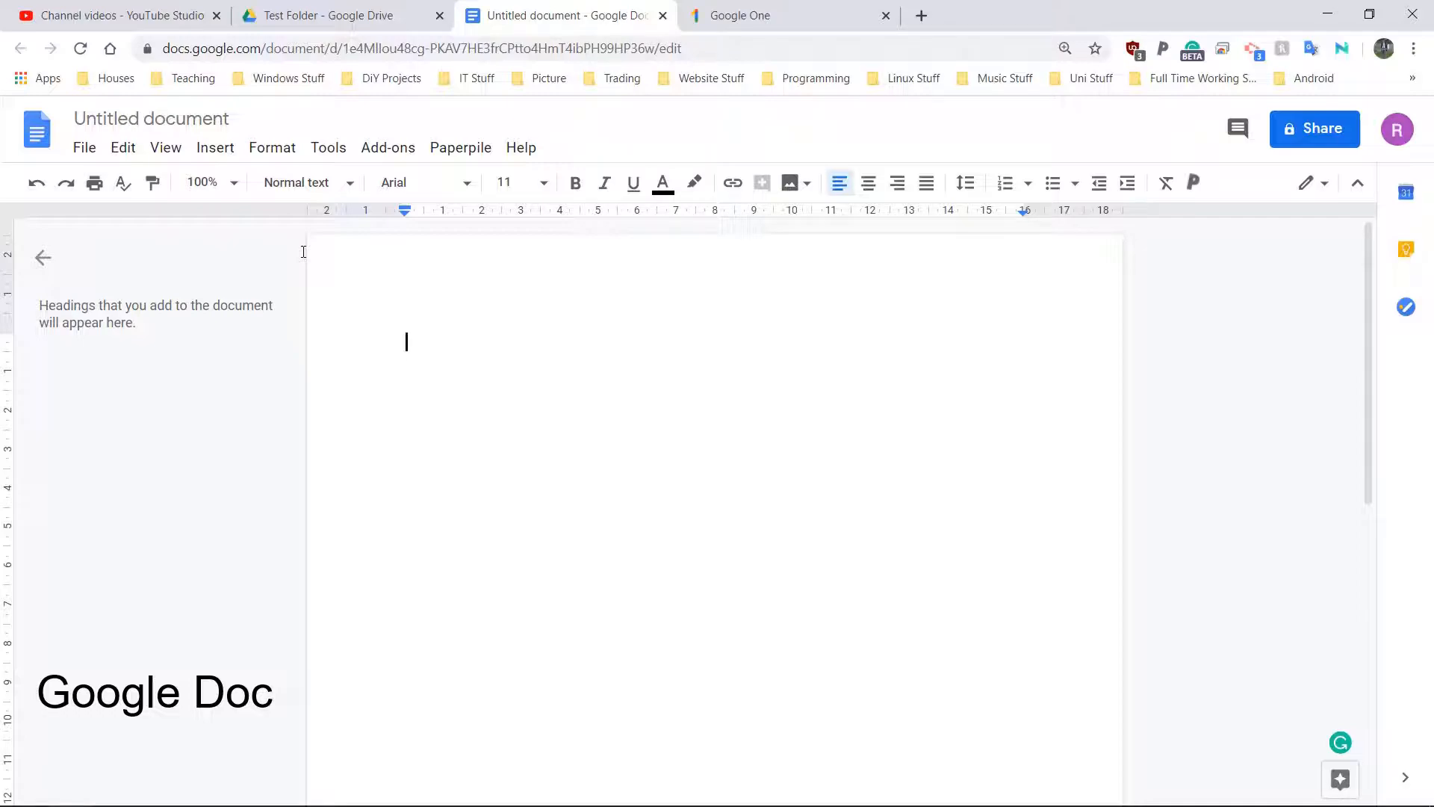
{"action": "type", "text": "sdbDBSDBVBV"}
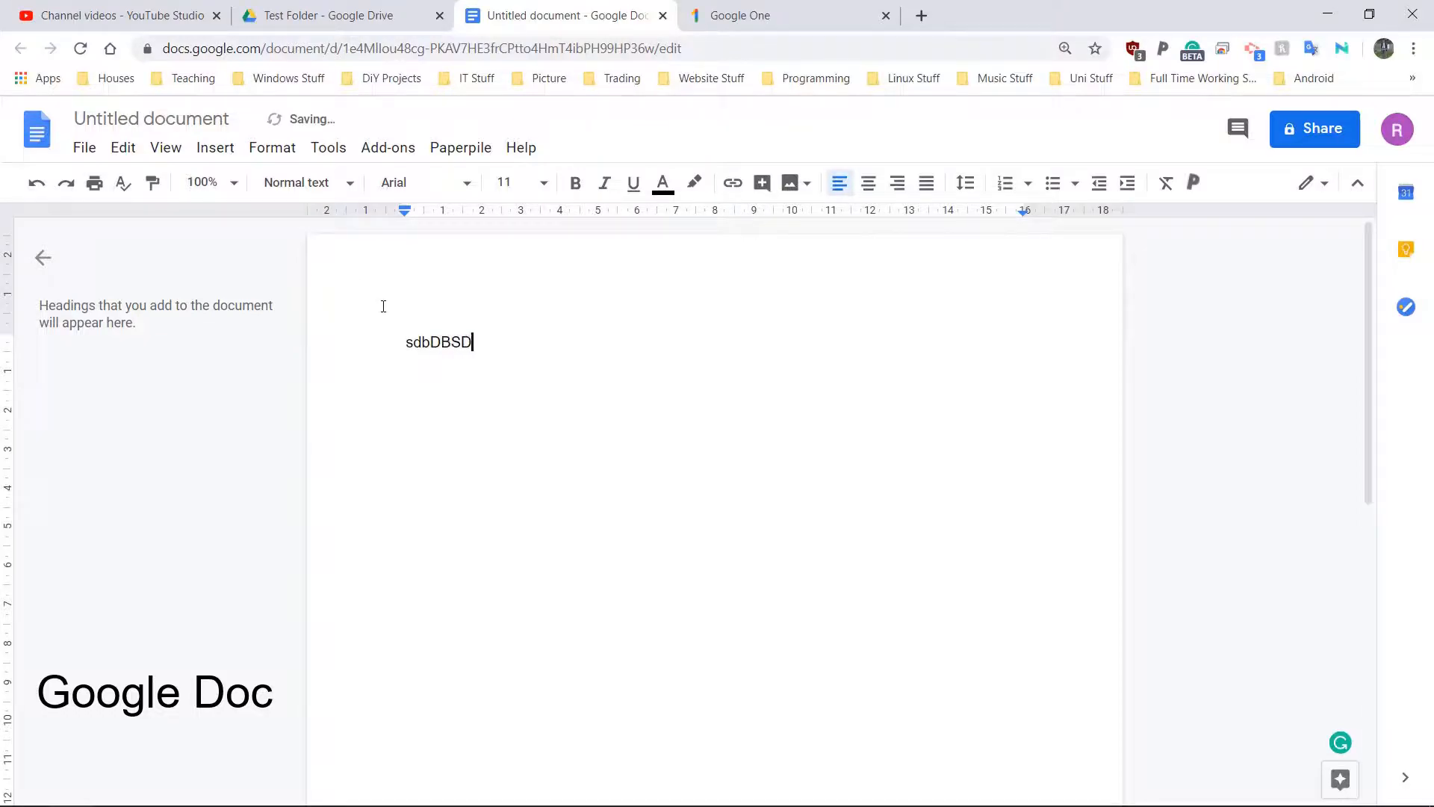
{"action": "key", "text": "Return"}
{"action": "type", "text": "ADKJVBADFJBAD"}
{"action": "key", "text": "Return"}
{"action": "key", "text": "Return"}
{"action": "type", "text": "ADJVHAH"}
{"action": "key", "text": "Return"}
{"action": "key", "text": "Return"}
Step: Add the line "hEADING 1" below the sample text and apply the Heading 1 style to it
{"action": "type", "text": "hEADING 1"}
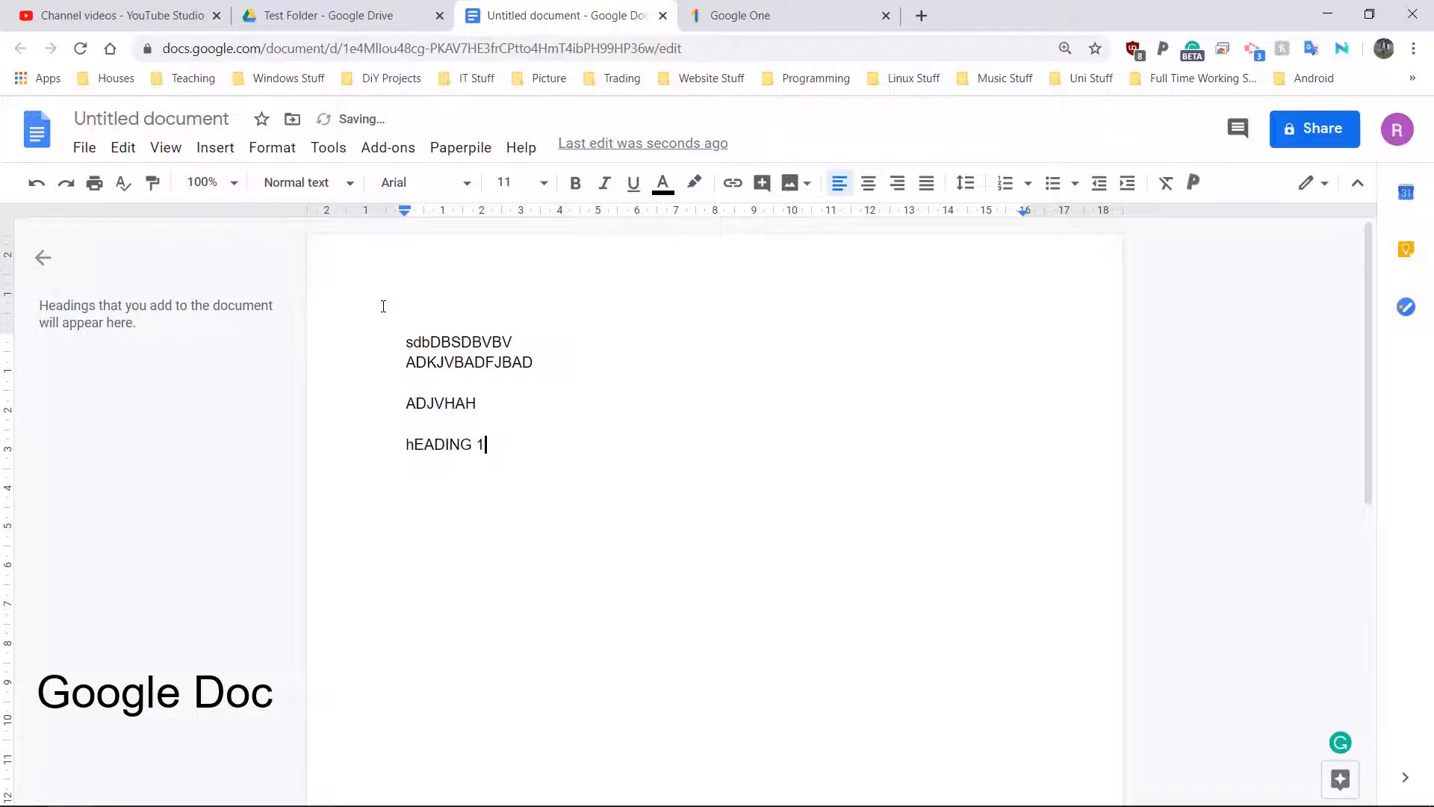
{"action": "left_click", "coordinate": [351, 186]}
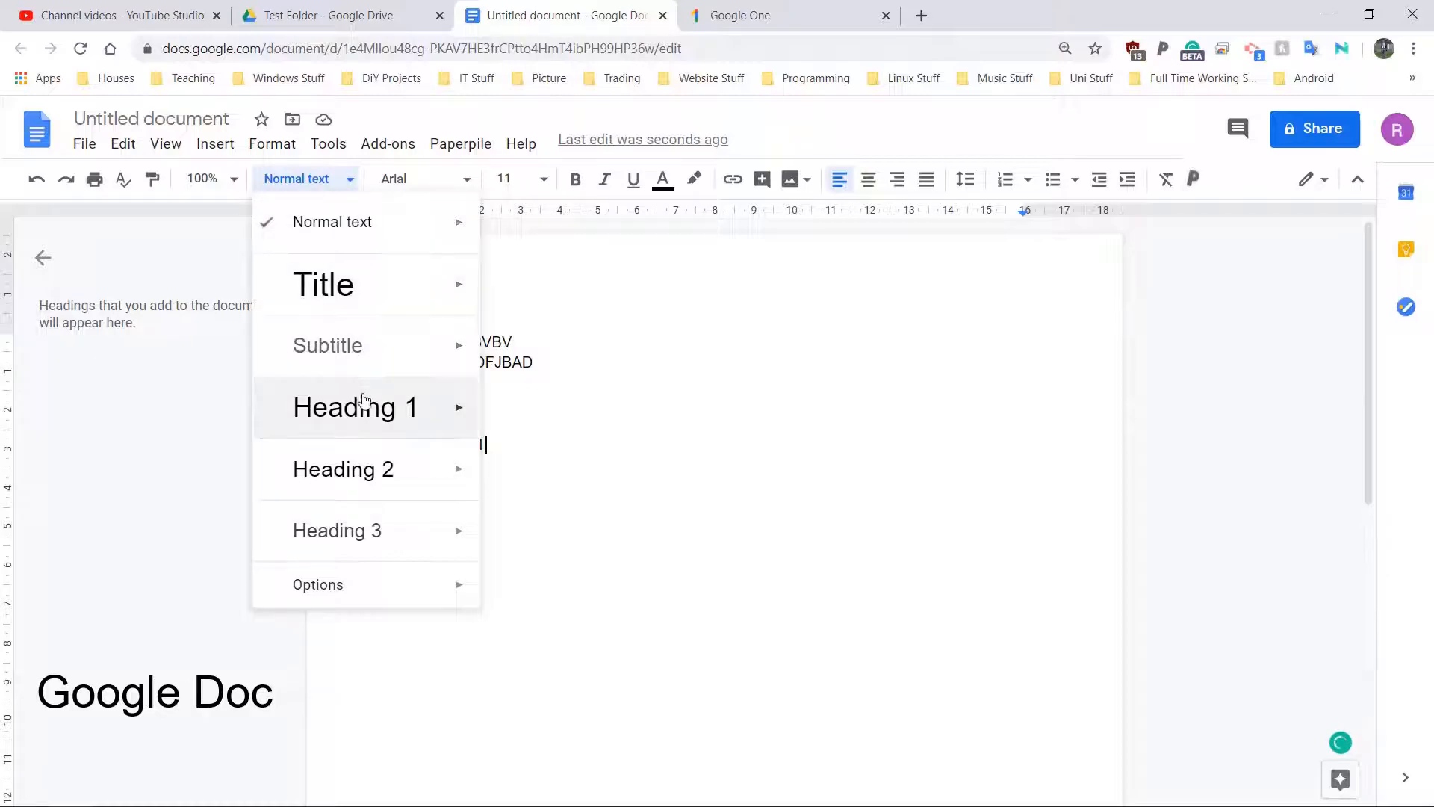
{"action": "left_click", "coordinate": [388, 406]}
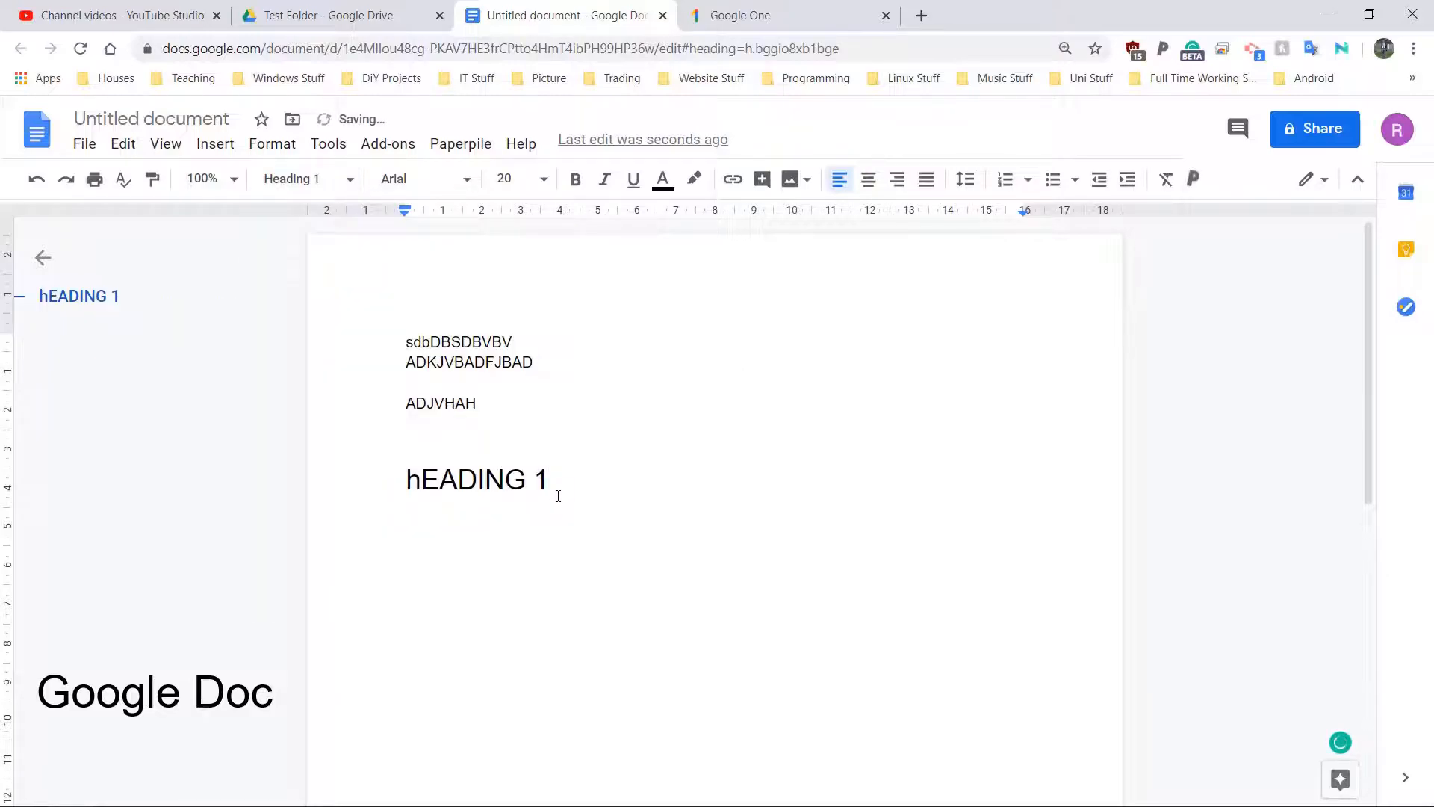
Step: Add an indented line "hEADING 2" beneath the first heading and apply the Heading 2 style to it
{"action": "left_click_drag", "start_coordinate": [552, 482], "coordinate": [402, 475]}
{"action": "key", "text": "End"}
{"action": "key", "text": "Return"}
{"action": "type", "text": "hEADING 2"}
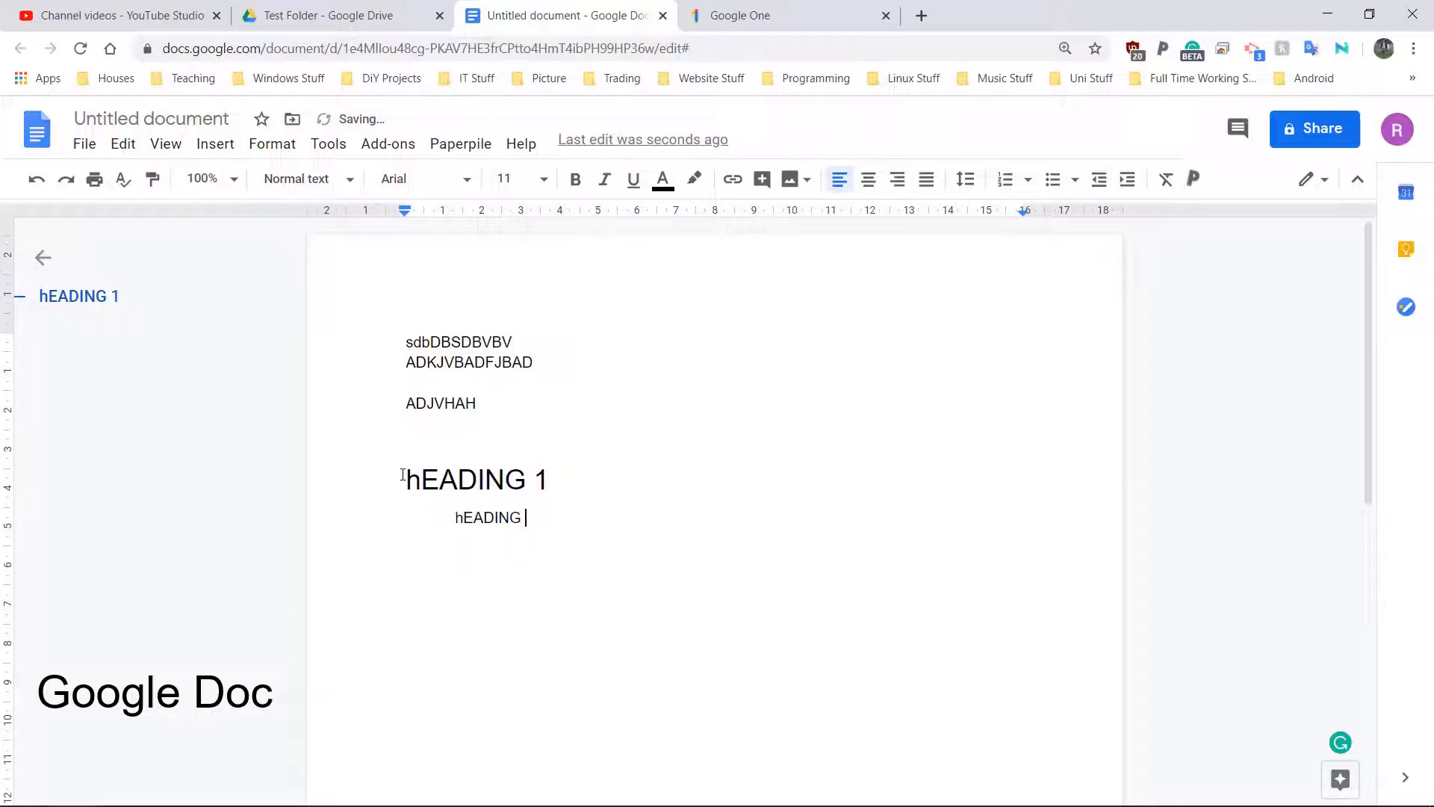
{"action": "left_click", "coordinate": [321, 179]}
{"action": "left_click", "coordinate": [342, 468]}
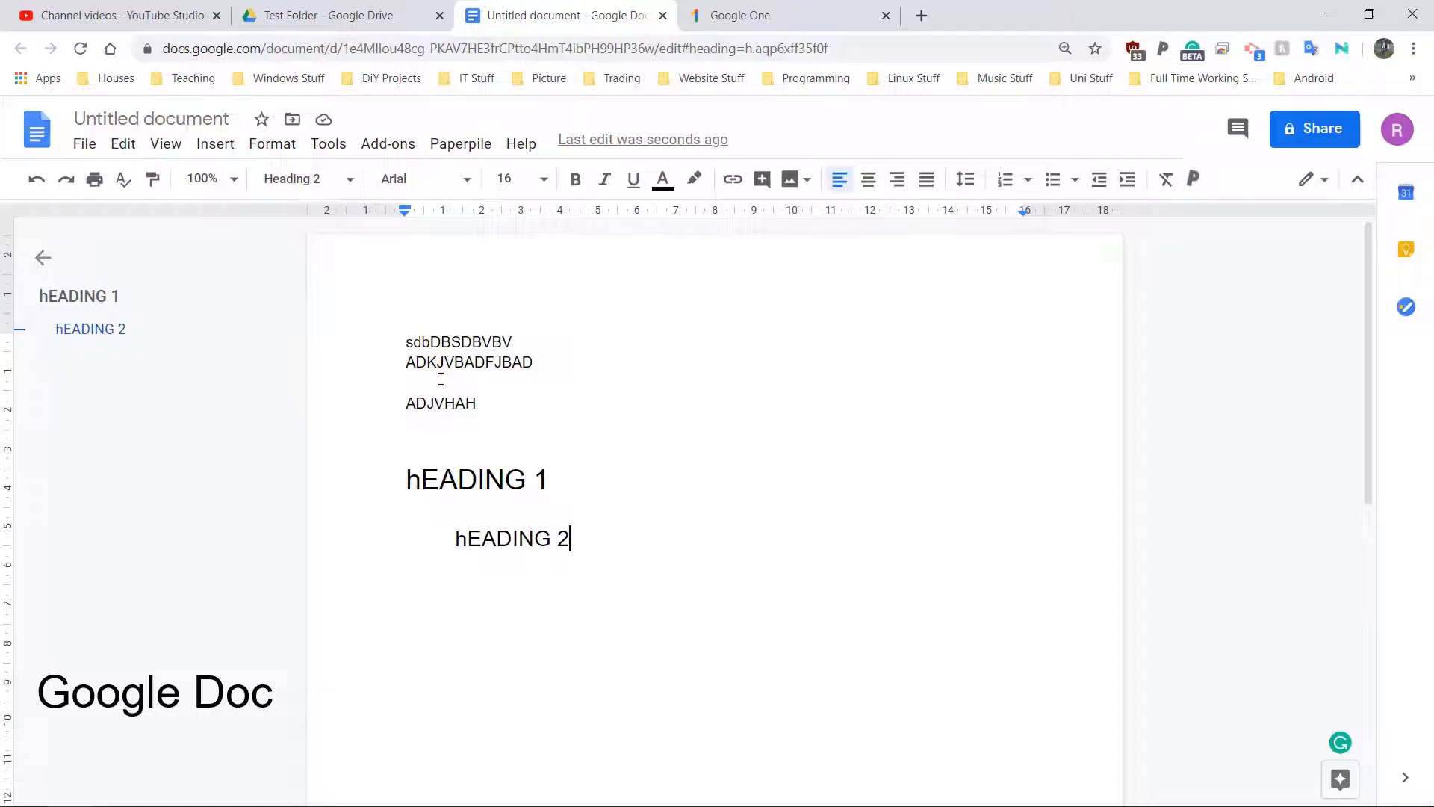
Step: Examine the file formats in which the document can be downloaded, from Microsoft Word to EPUB publication
{"action": "left_click", "coordinate": [92, 148]}
{"action": "mouse_move", "coordinate": [184, 366]}
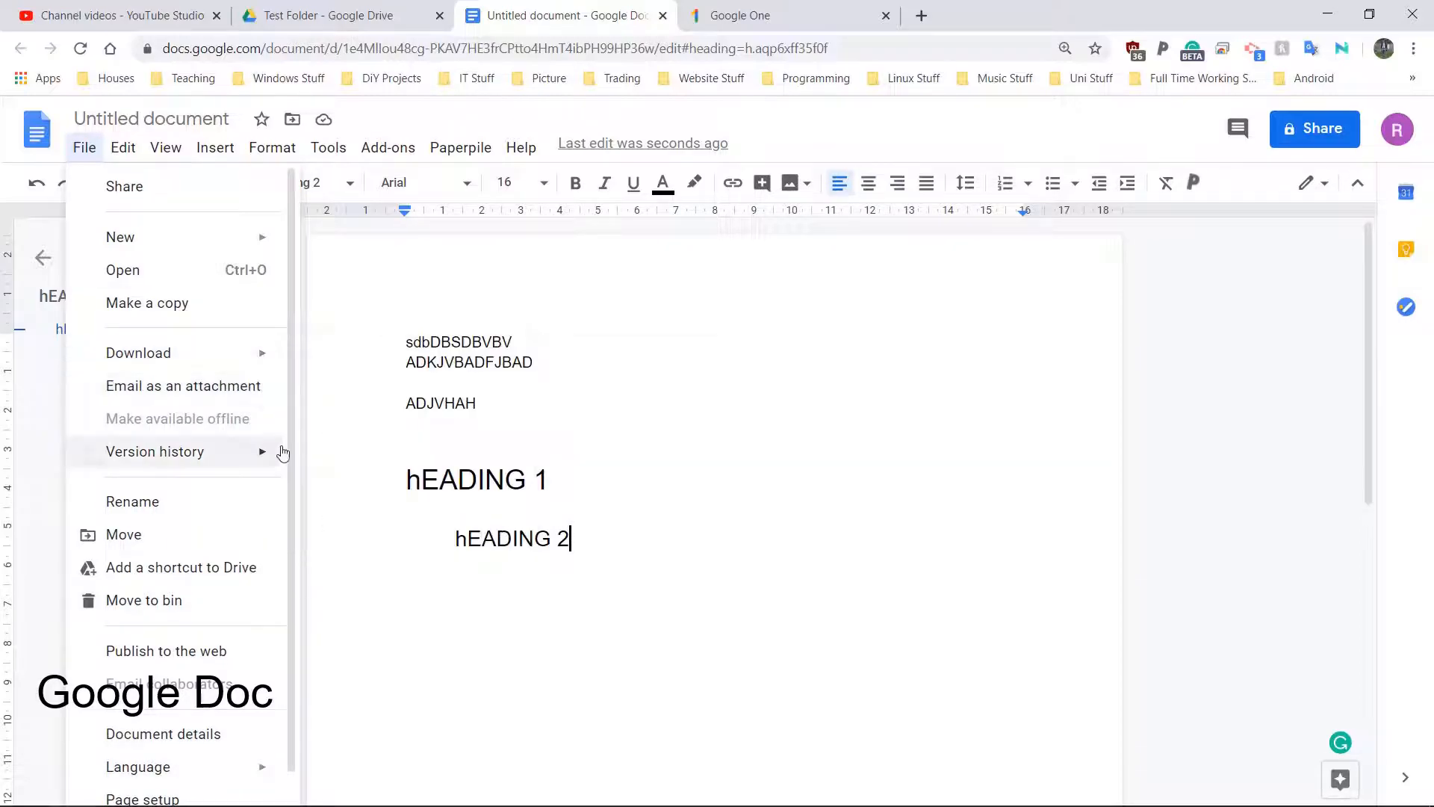
{"action": "mouse_move", "coordinate": [224, 348]}
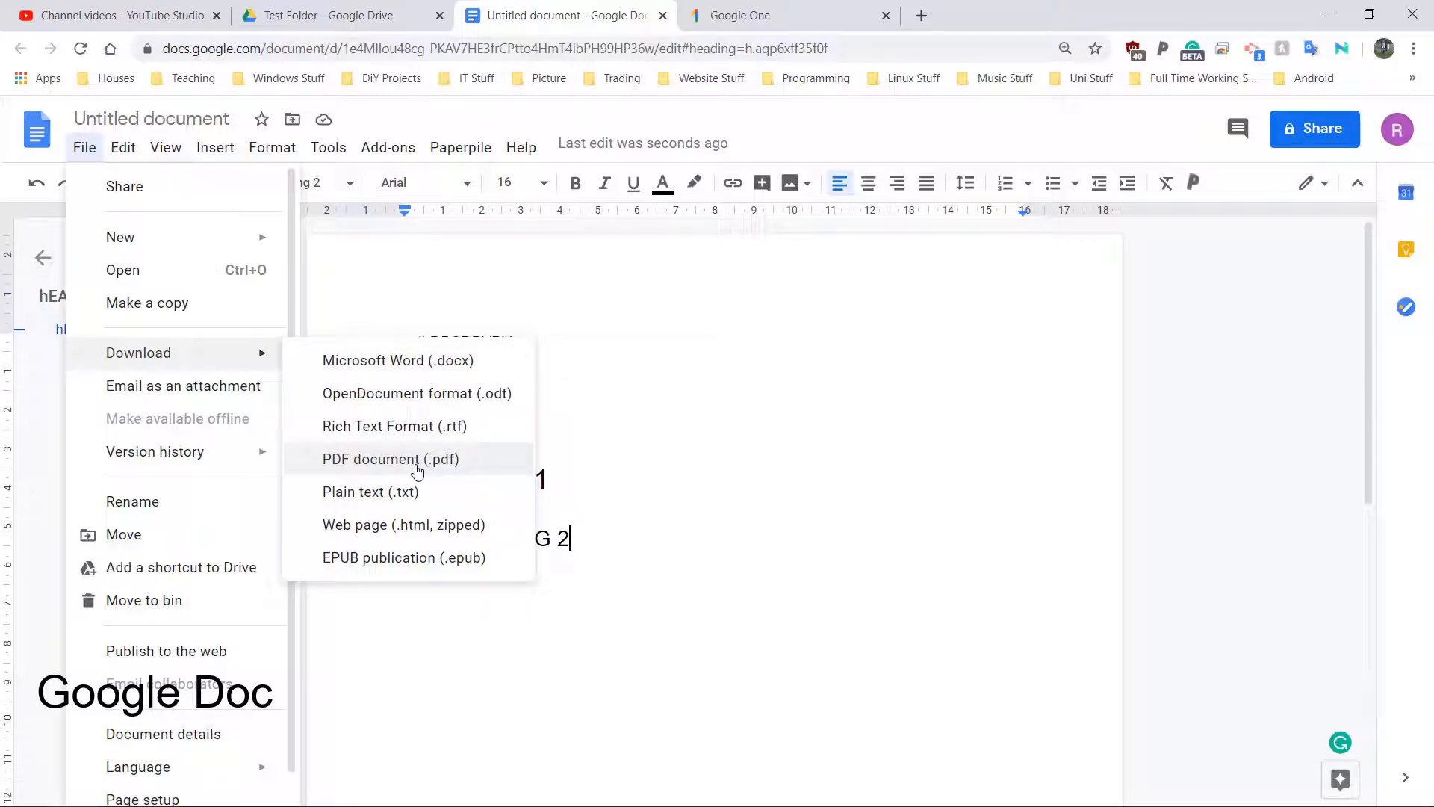
{"action": "left_click", "coordinate": [418, 557]}
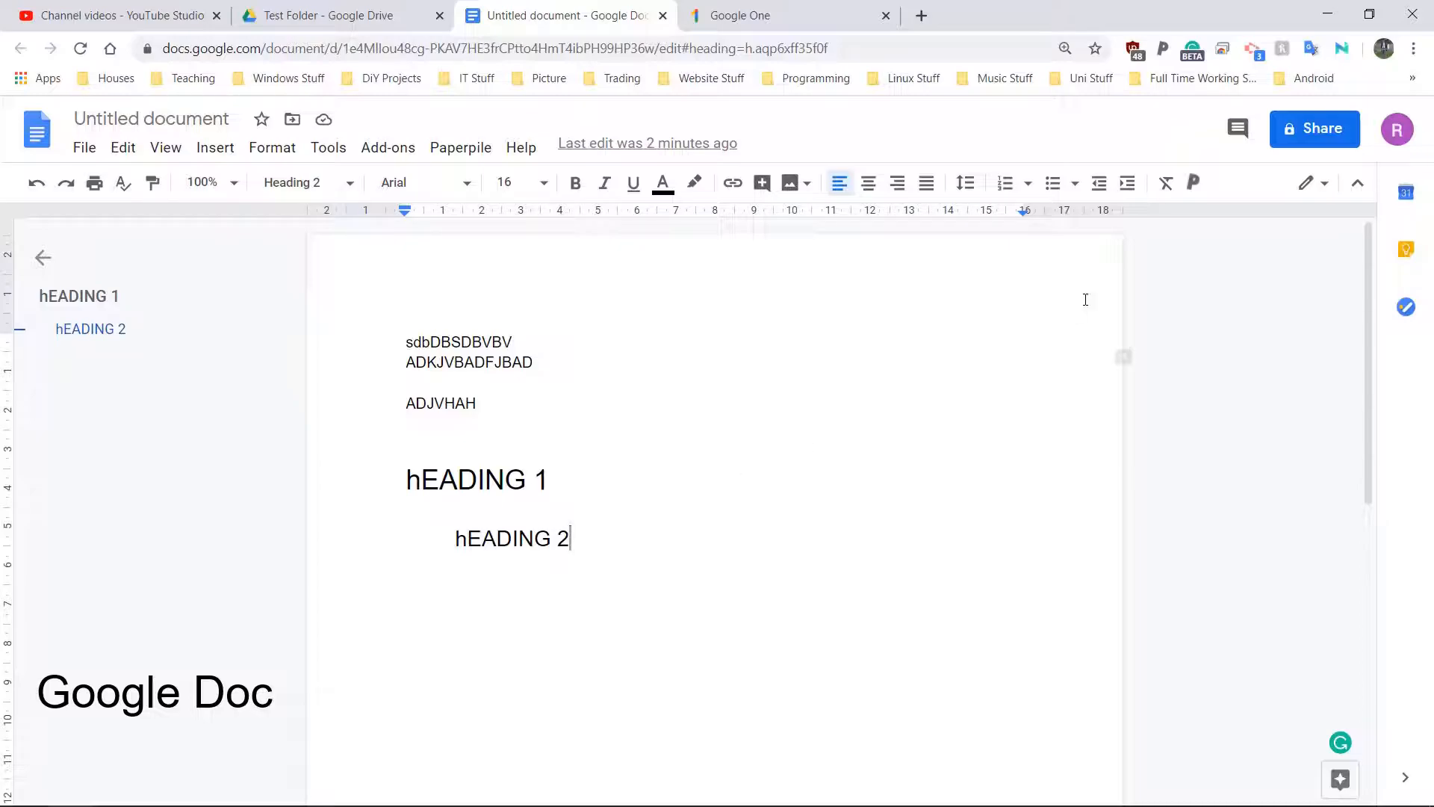
Step: Start sharing the document, save it under the suggested name sdbDBSDBVBV, and close the sharing options without adding anyone
{"action": "left_click", "coordinate": [1310, 142]}
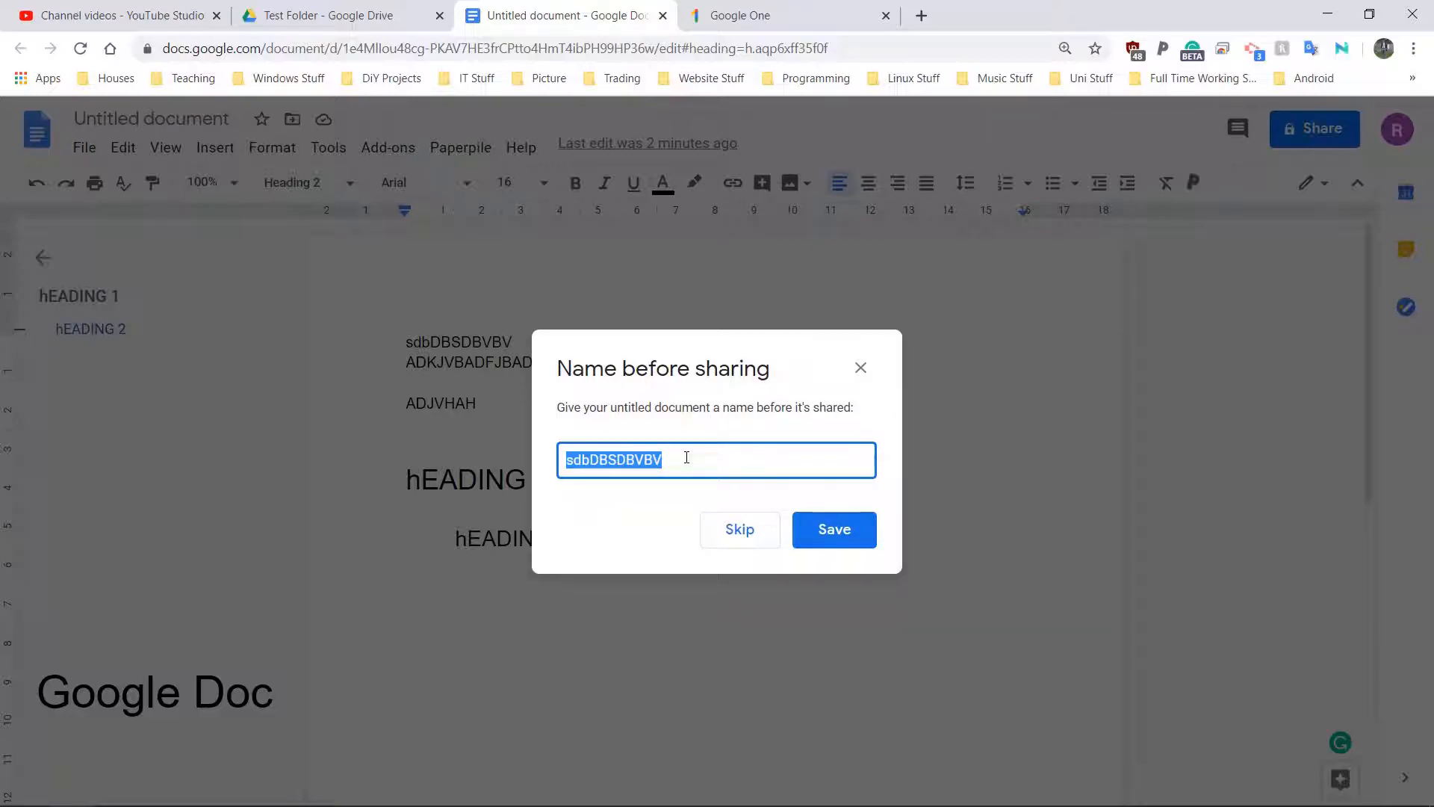
{"action": "left_click", "coordinate": [808, 528]}
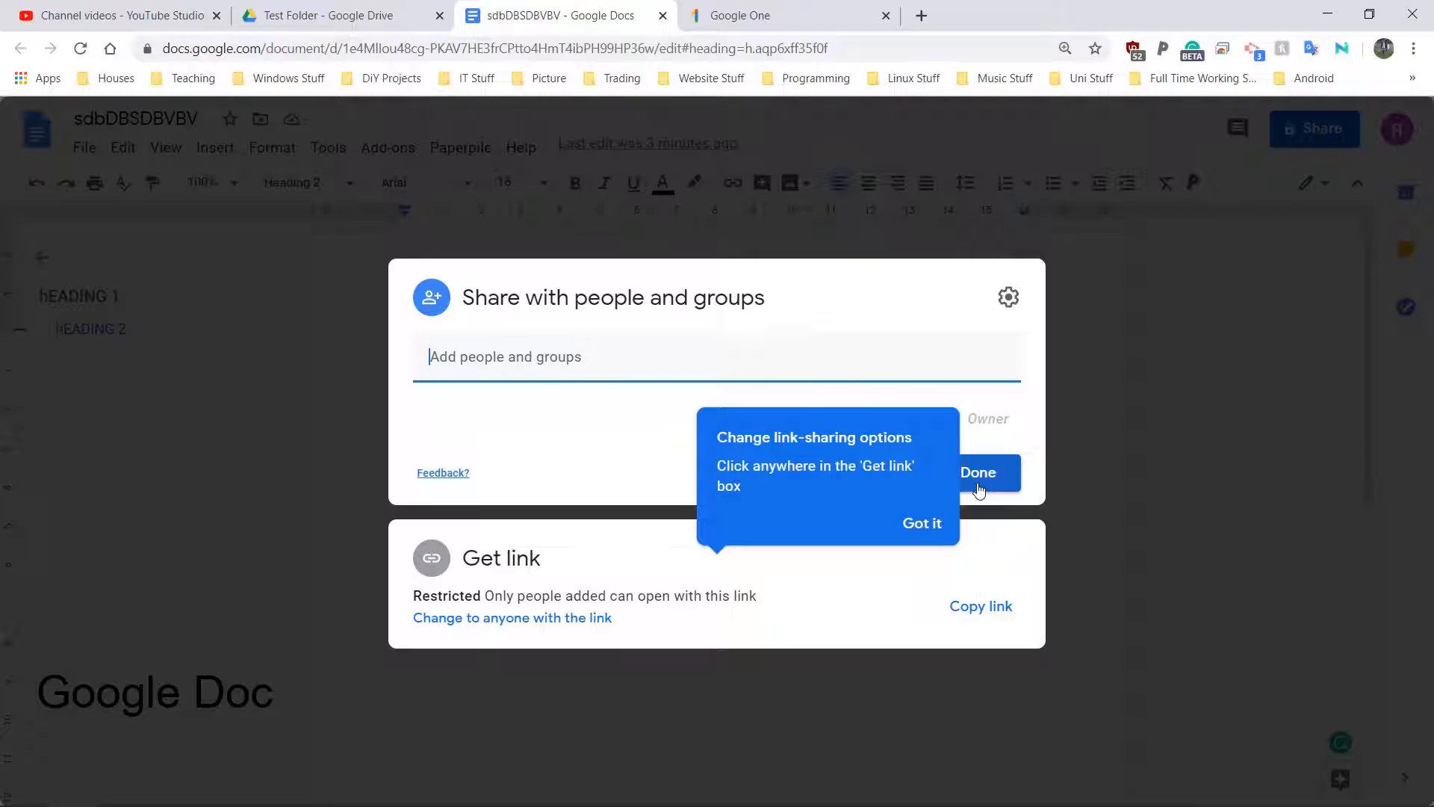
{"action": "left_click", "coordinate": [921, 524]}
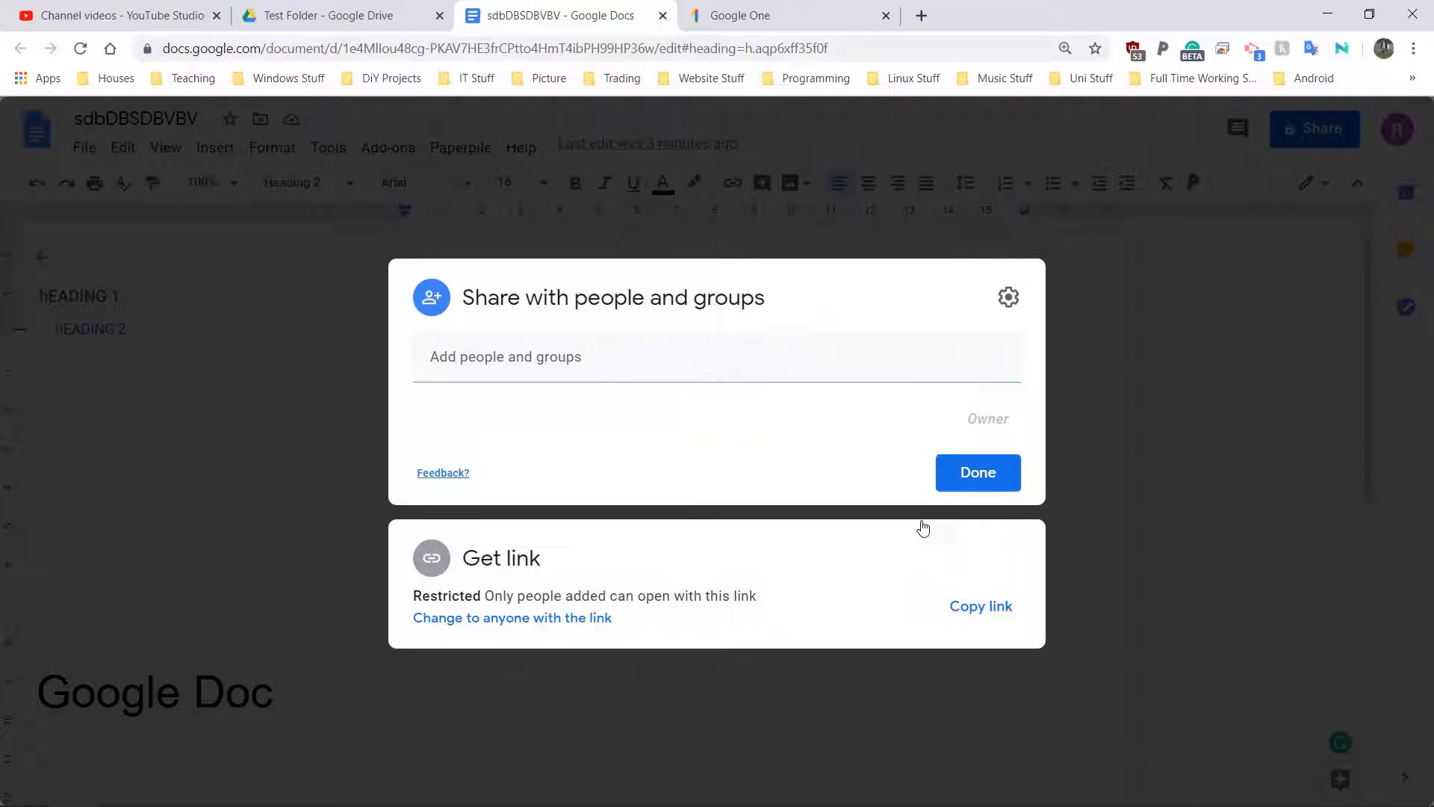
{"action": "left_click", "coordinate": [964, 484]}
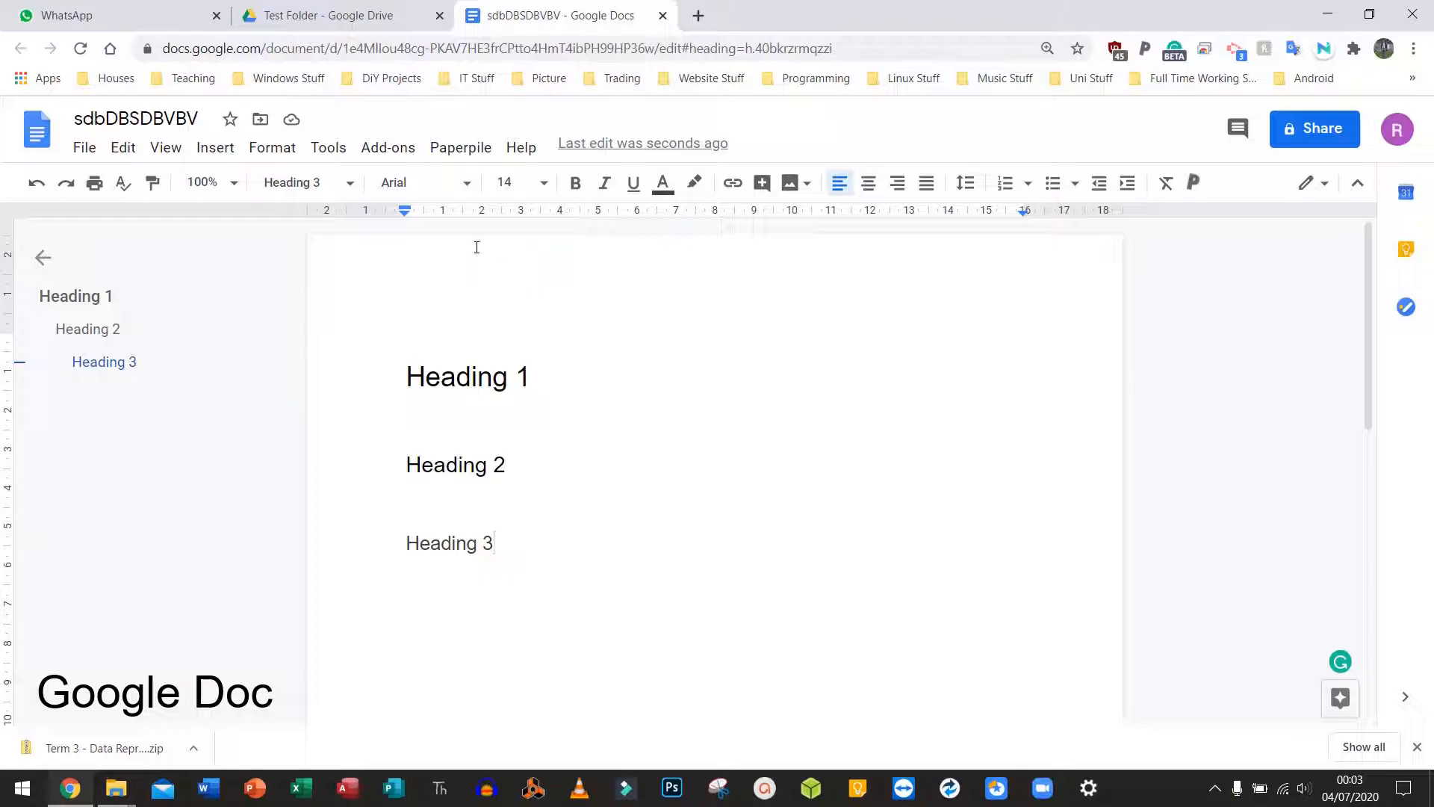
Step: Review the file options of the sdbDBSDBVBV document, including e-mailing as an attachment and downloading
{"action": "left_click", "coordinate": [82, 147]}
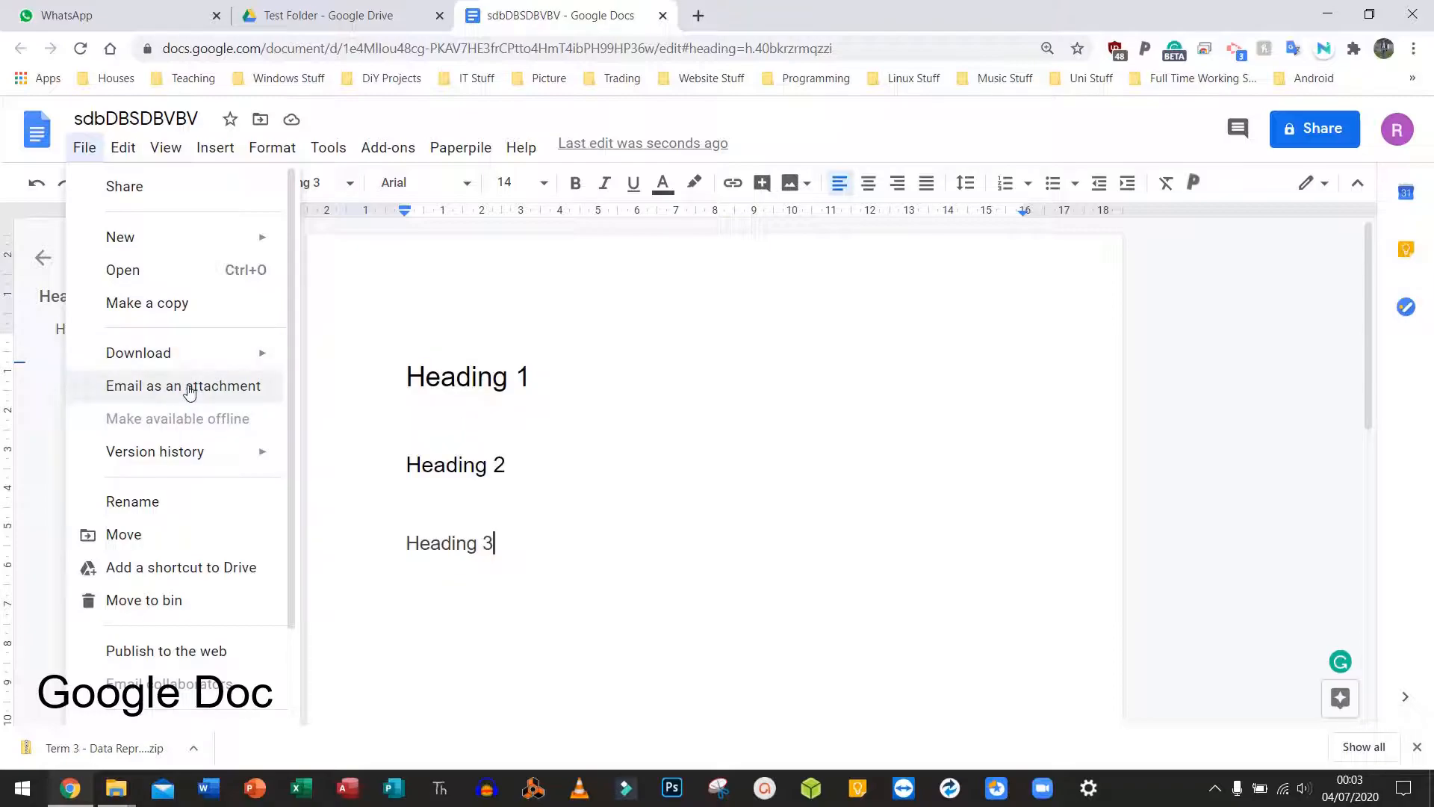
{"action": "mouse_move", "coordinate": [173, 353]}
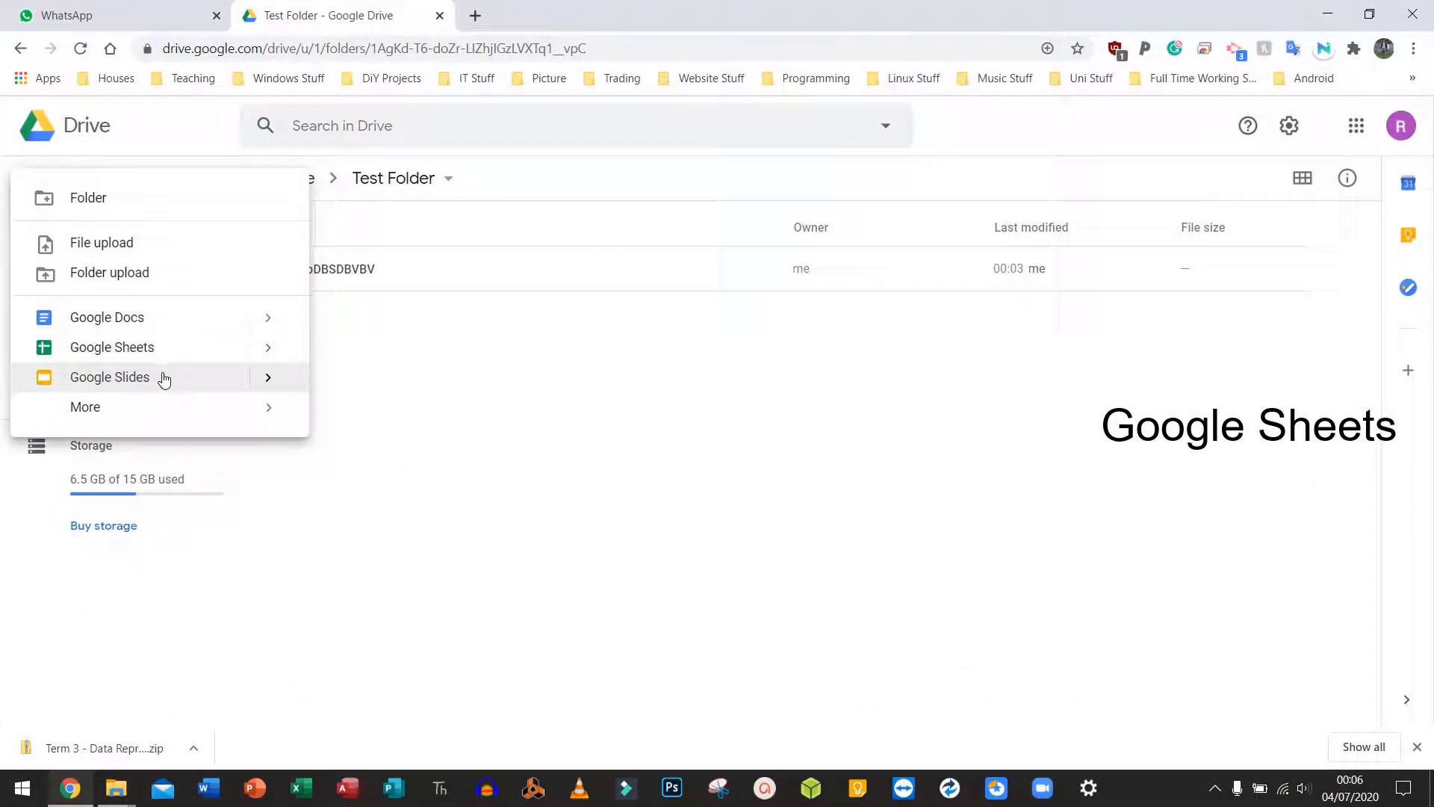
Step: Create a blank Google Sheets spreadsheet in Test Folder and rename it Test Sheet
{"action": "left_click", "coordinate": [139, 357]}
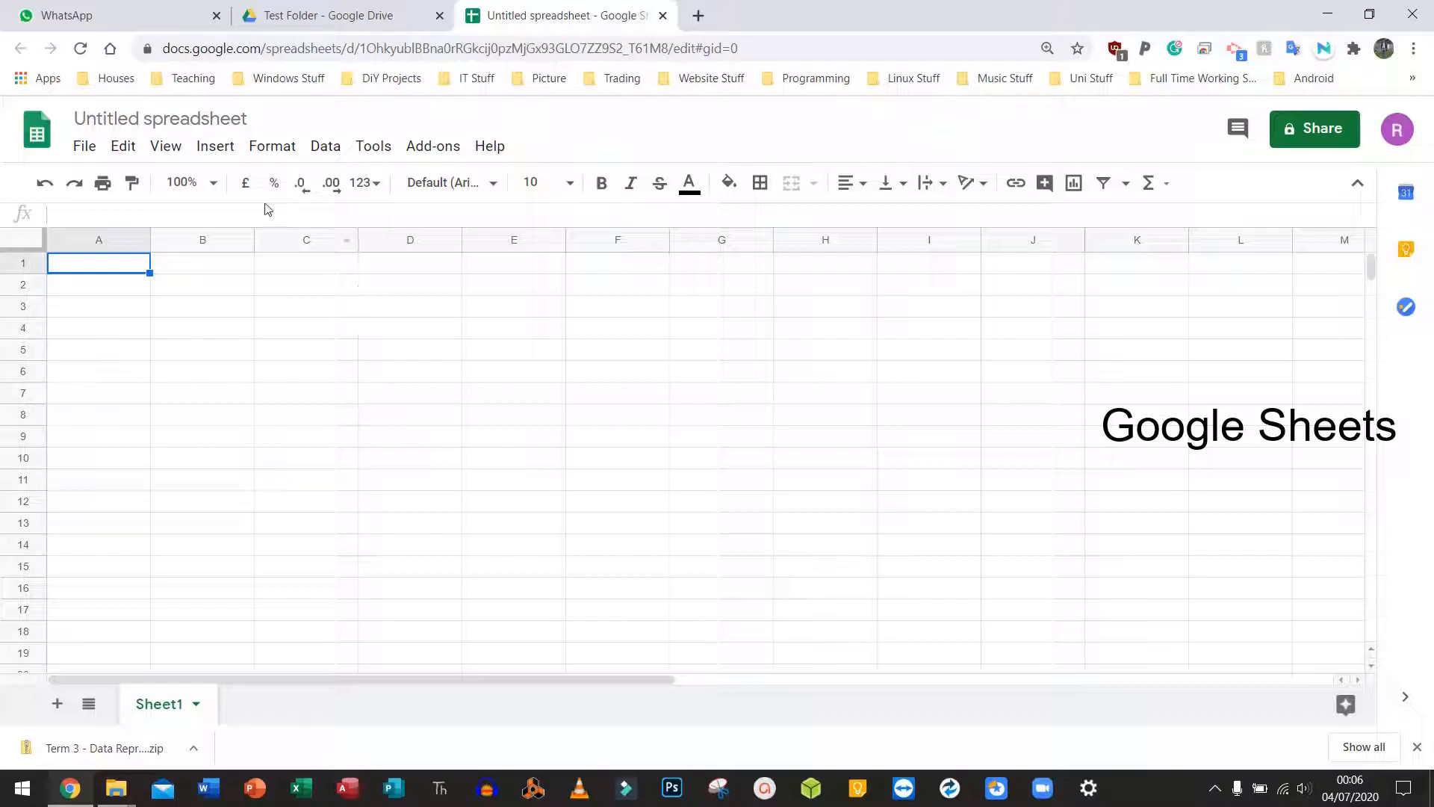
{"action": "left_click", "coordinate": [164, 118]}
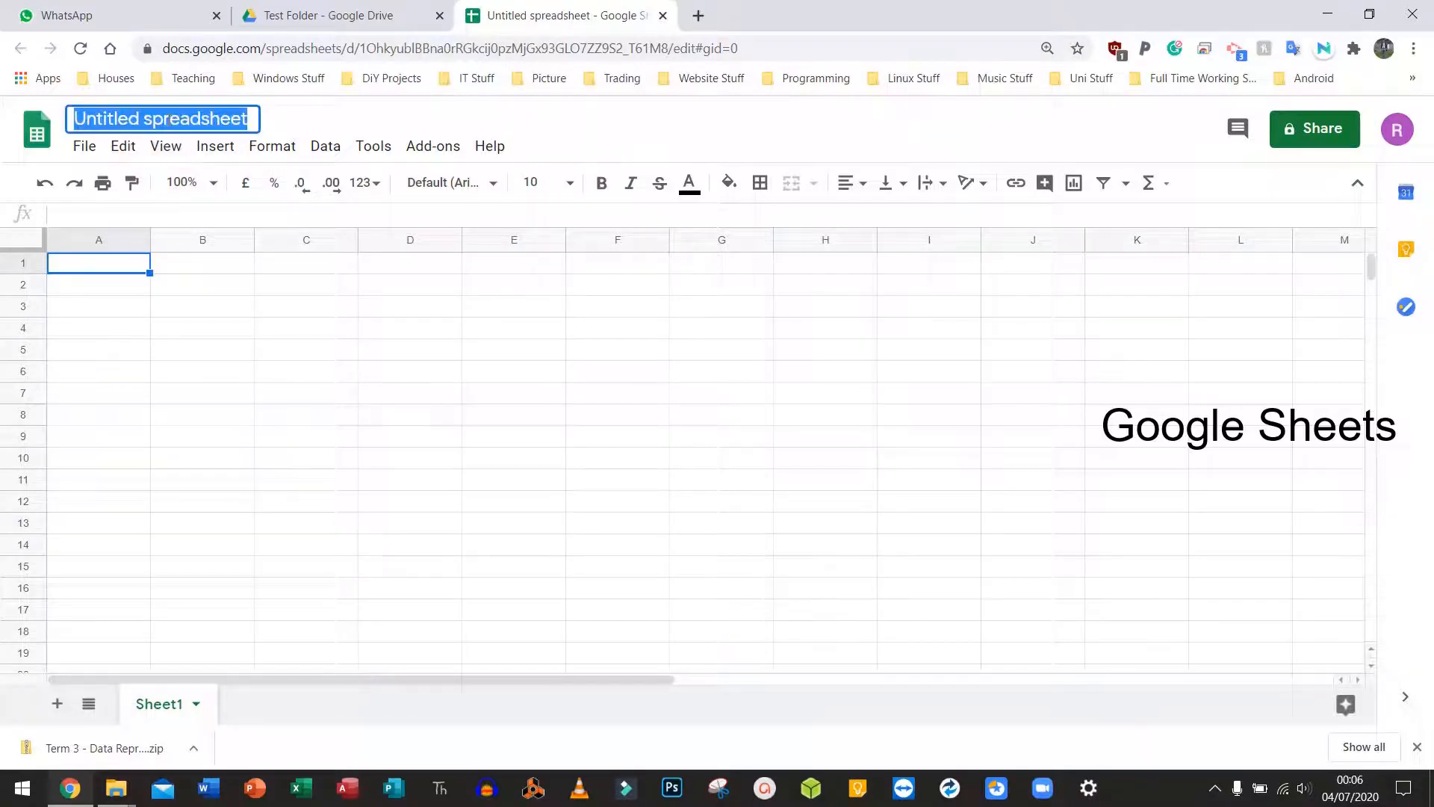
{"action": "left_click", "coordinate": [252, 123]}
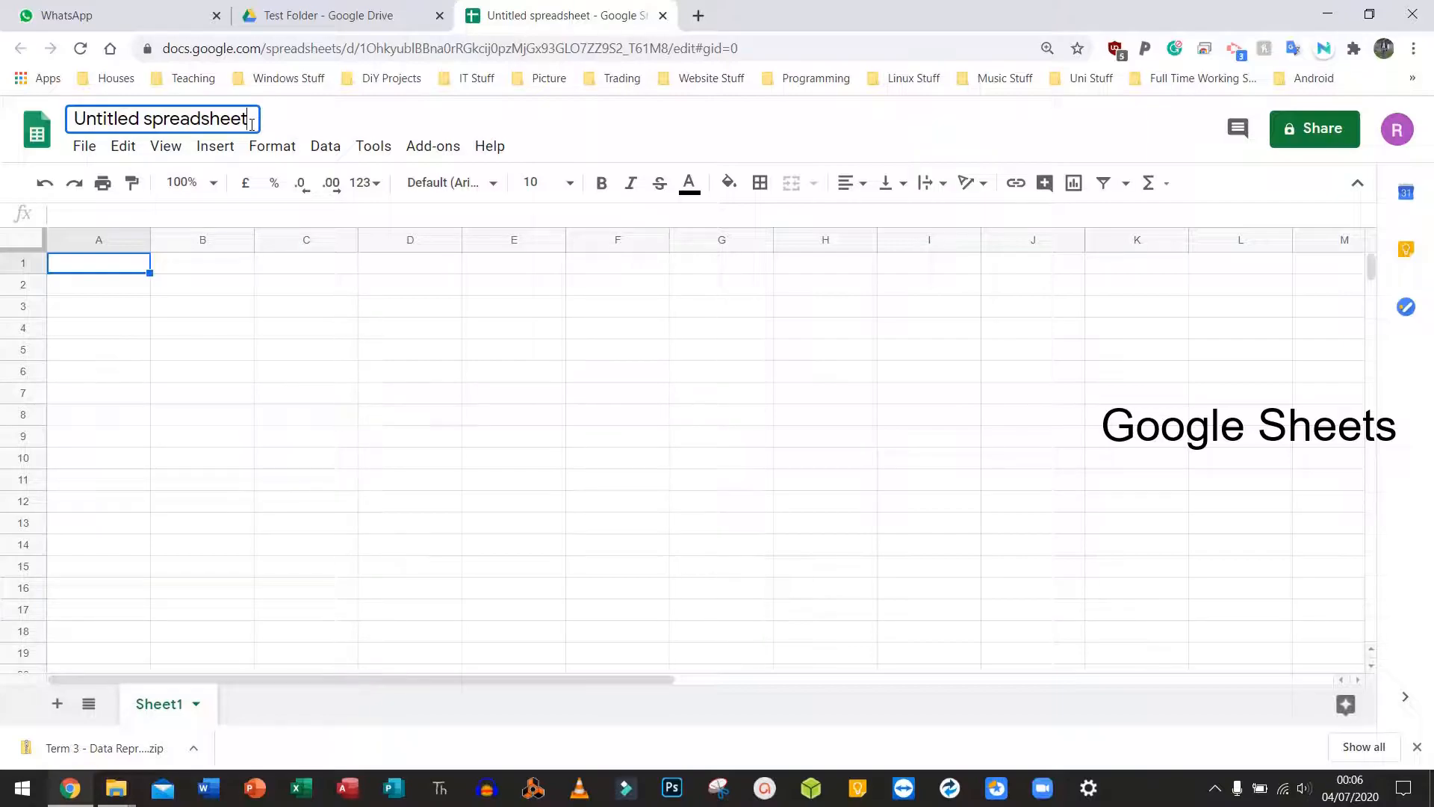
{"action": "key", "text": "BackSpace"}
{"action": "key", "text": "BackSpace"}
{"action": "key", "text": "BackSpace"}
{"action": "key", "text": "BackSpace"}
{"action": "key", "text": "BackSpace"}
{"action": "key", "text": "BackSpace"}
{"action": "key", "text": "BackSpace"}
{"action": "key", "text": "BackSpace"}
{"action": "key", "text": "BackSpace"}
{"action": "key", "text": "BackSpace"}
{"action": "key", "text": "BackSpace"}
{"action": "key", "text": "BackSpace"}
{"action": "key", "text": "BackSpace"}
{"action": "key", "text": "BackSpace"}
{"action": "key", "text": "BackSpace"}
{"action": "key", "text": "BackSpace"}
{"action": "key", "text": "BackSpace"}
{"action": "key", "text": "BackSpace"}
{"action": "key", "text": "BackSpace"}
{"action": "key", "text": "BackSpace"}
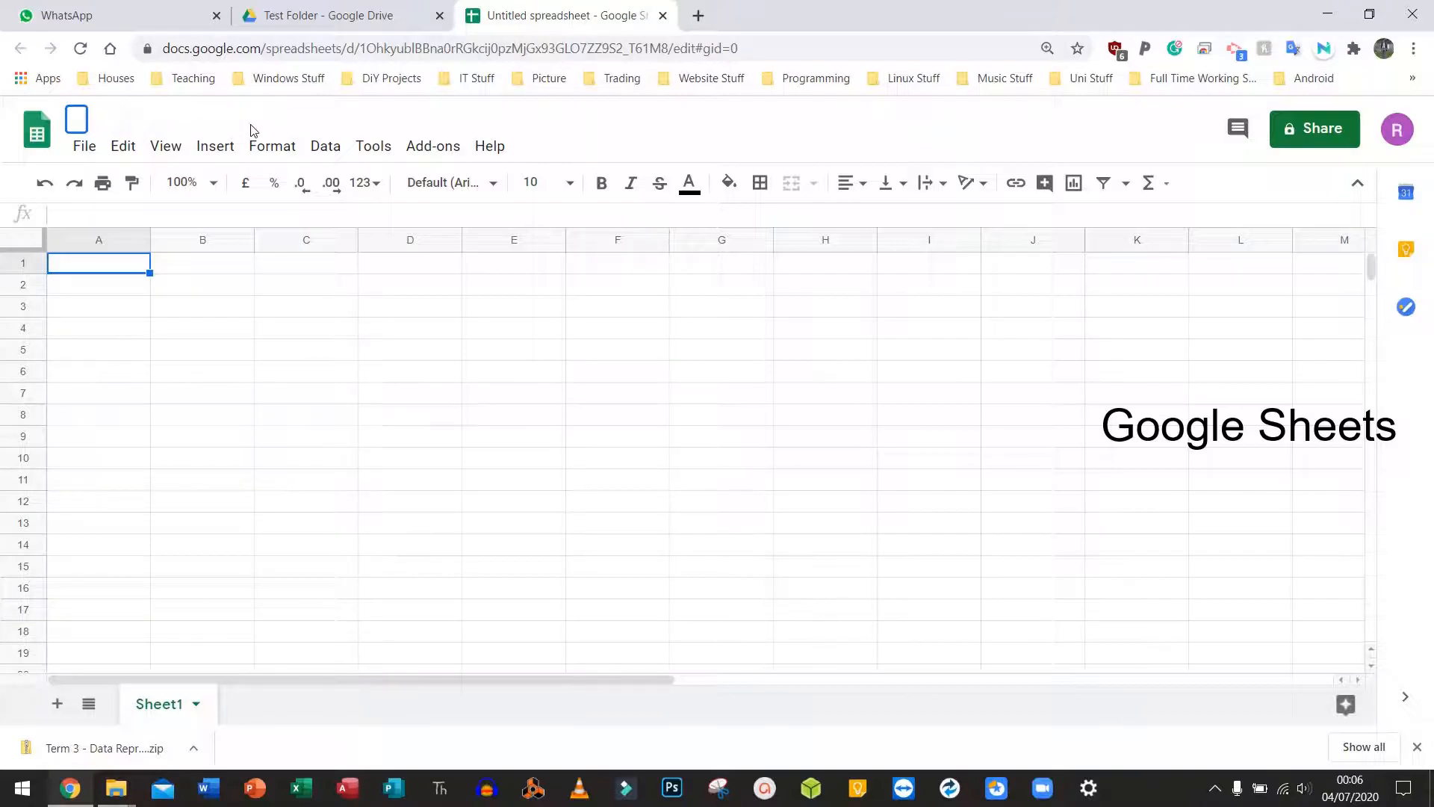
{"action": "type", "text": "Test Sheet"}
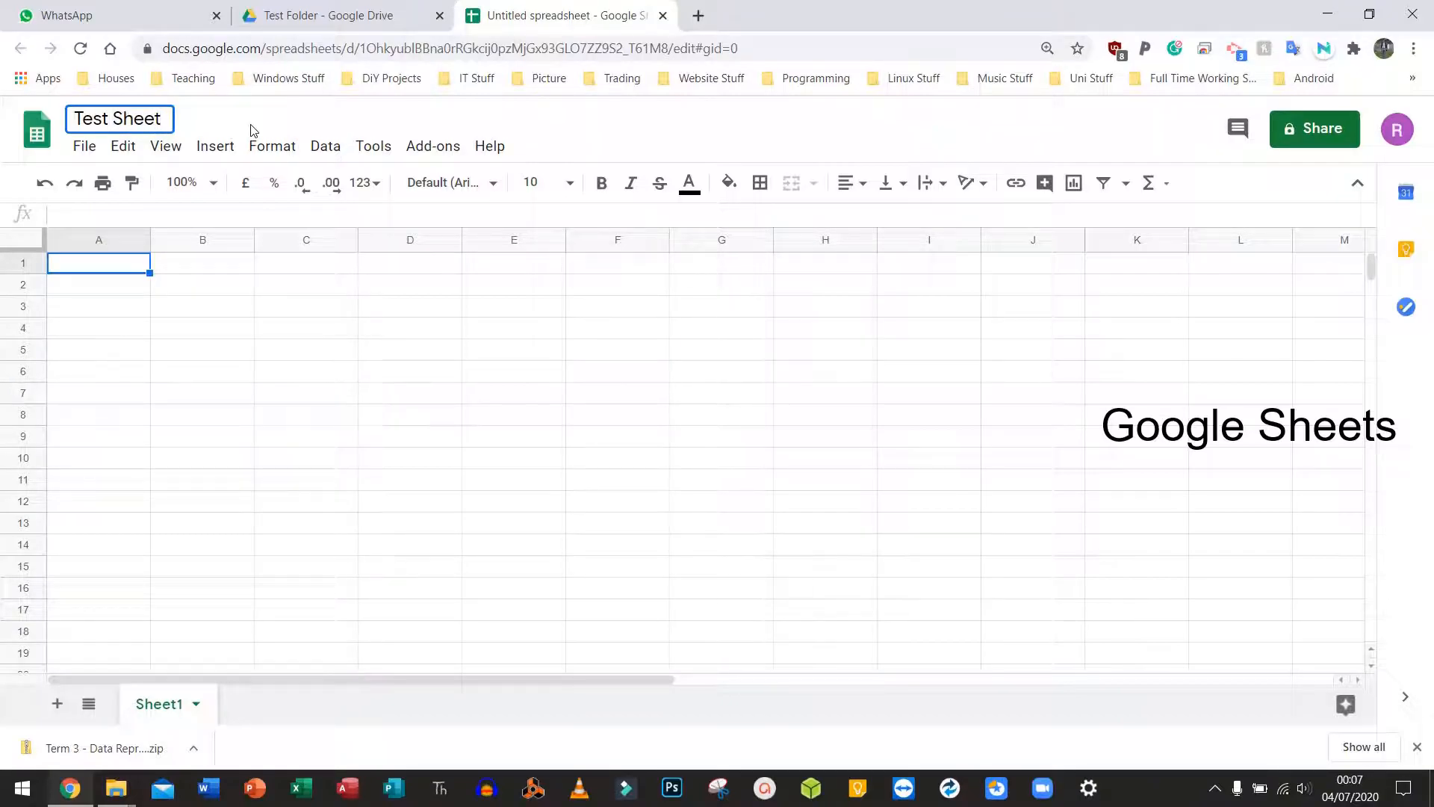
{"action": "key", "text": "Return"}
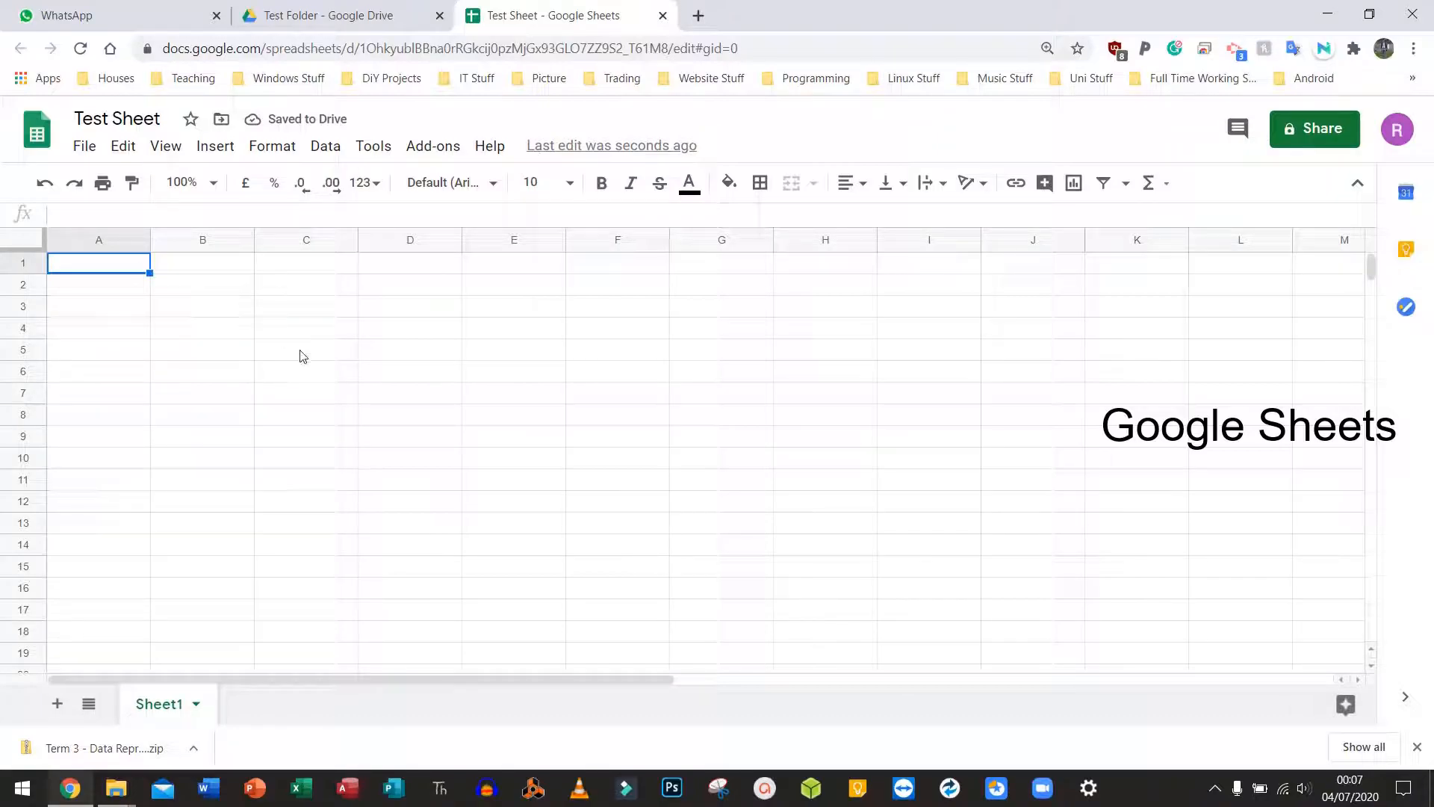
Step: Close the downloads bar and enter the header Name in cell A1
{"action": "left_click", "coordinate": [1418, 749]}
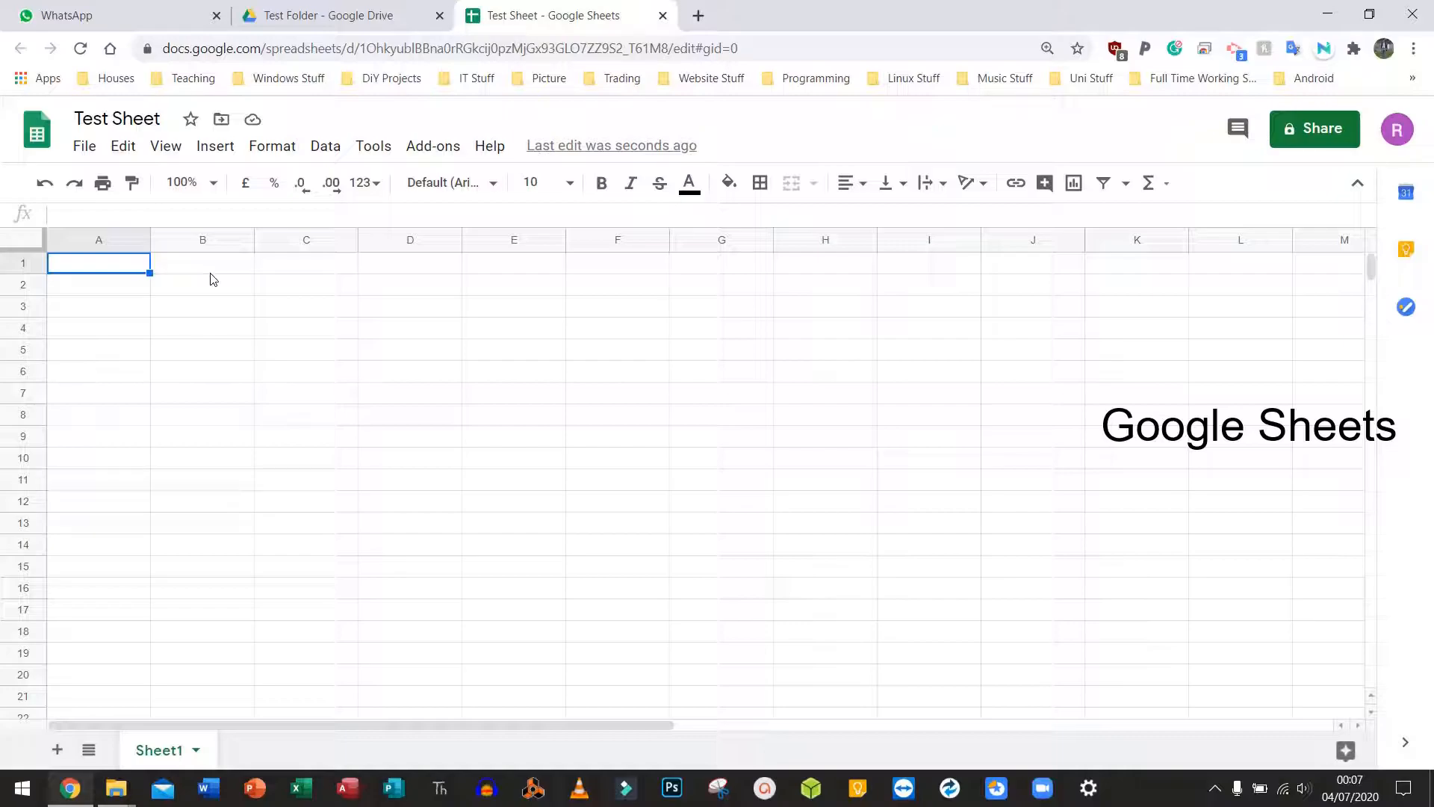
{"action": "type", "text": "Name"}
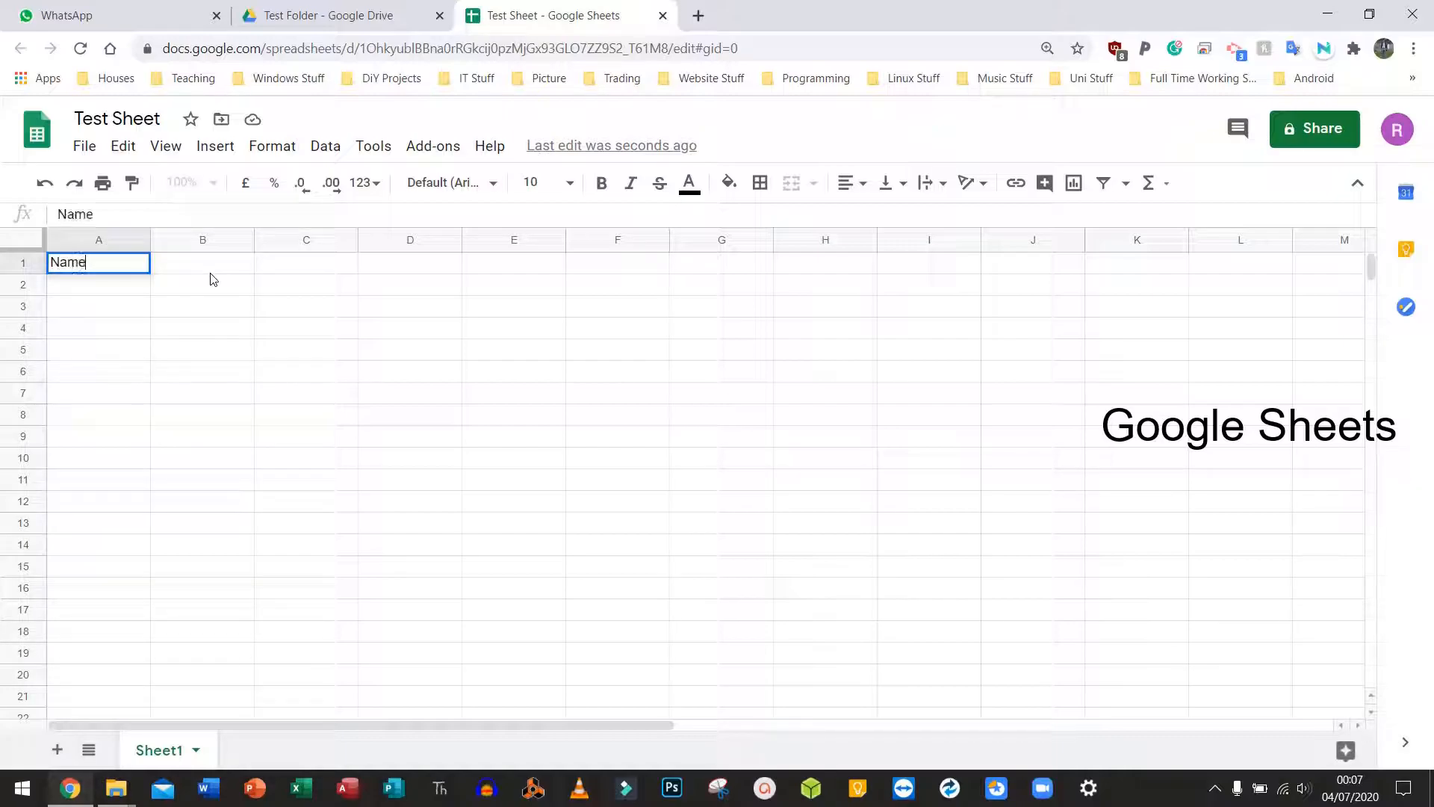
{"action": "key", "text": "Return"}
{"action": "type", "text": "Price"}
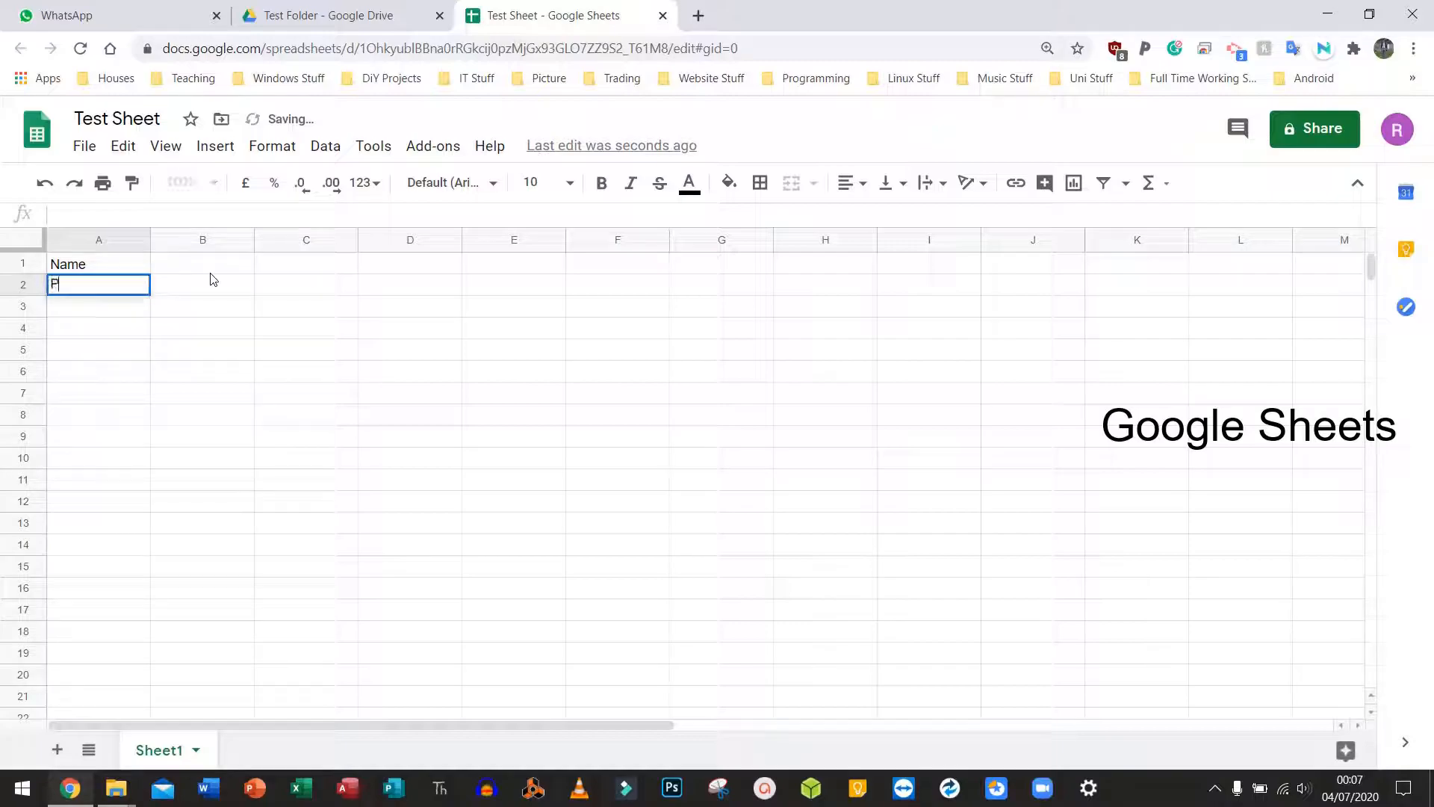
{"action": "key", "text": "Return"}
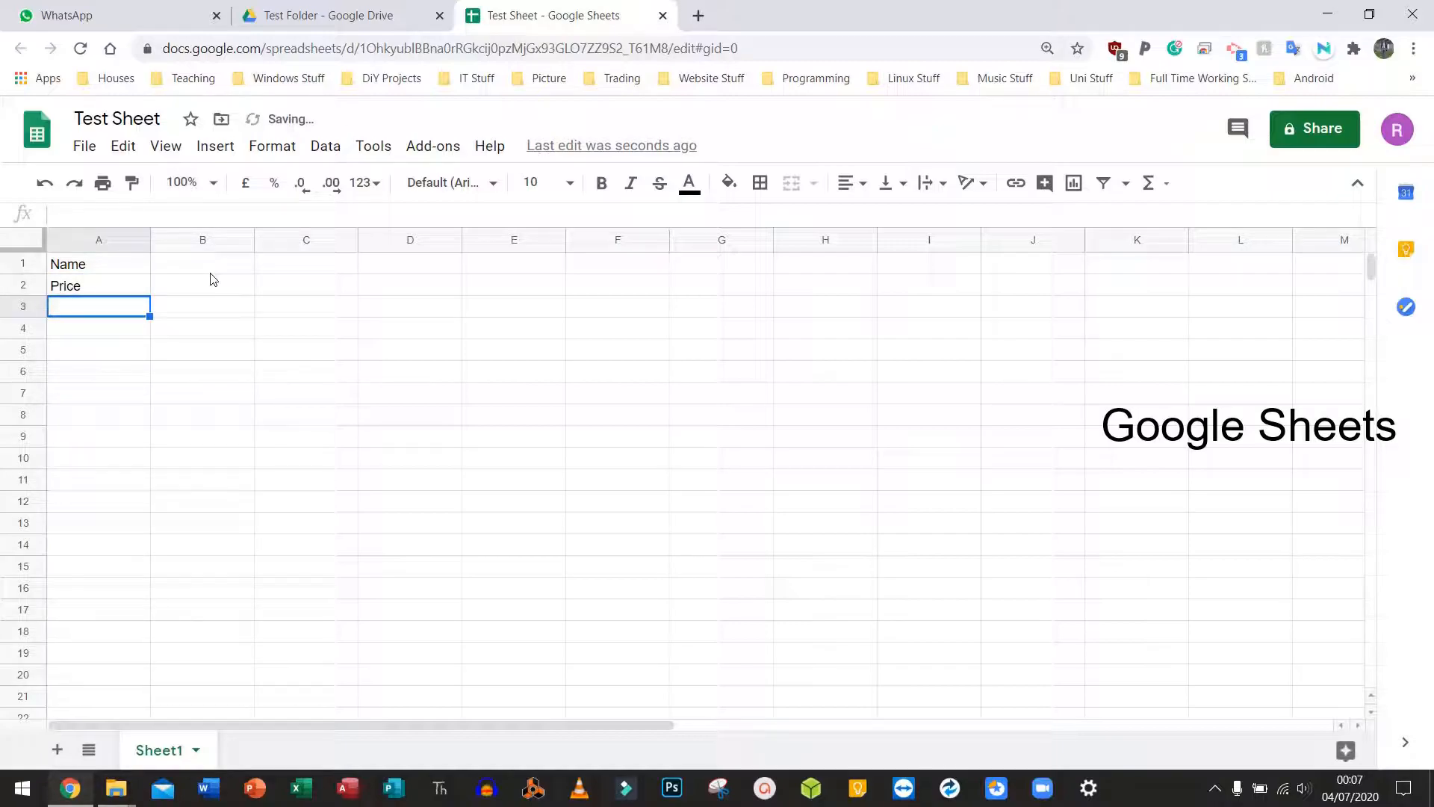
{"action": "key", "text": "Up"}
{"action": "key", "text": "Delete"}
Step: Enter the header Price in cell B1 and the header Total in cell D1
{"action": "left_click", "coordinate": [210, 271]}
{"action": "type", "text": "Price"}
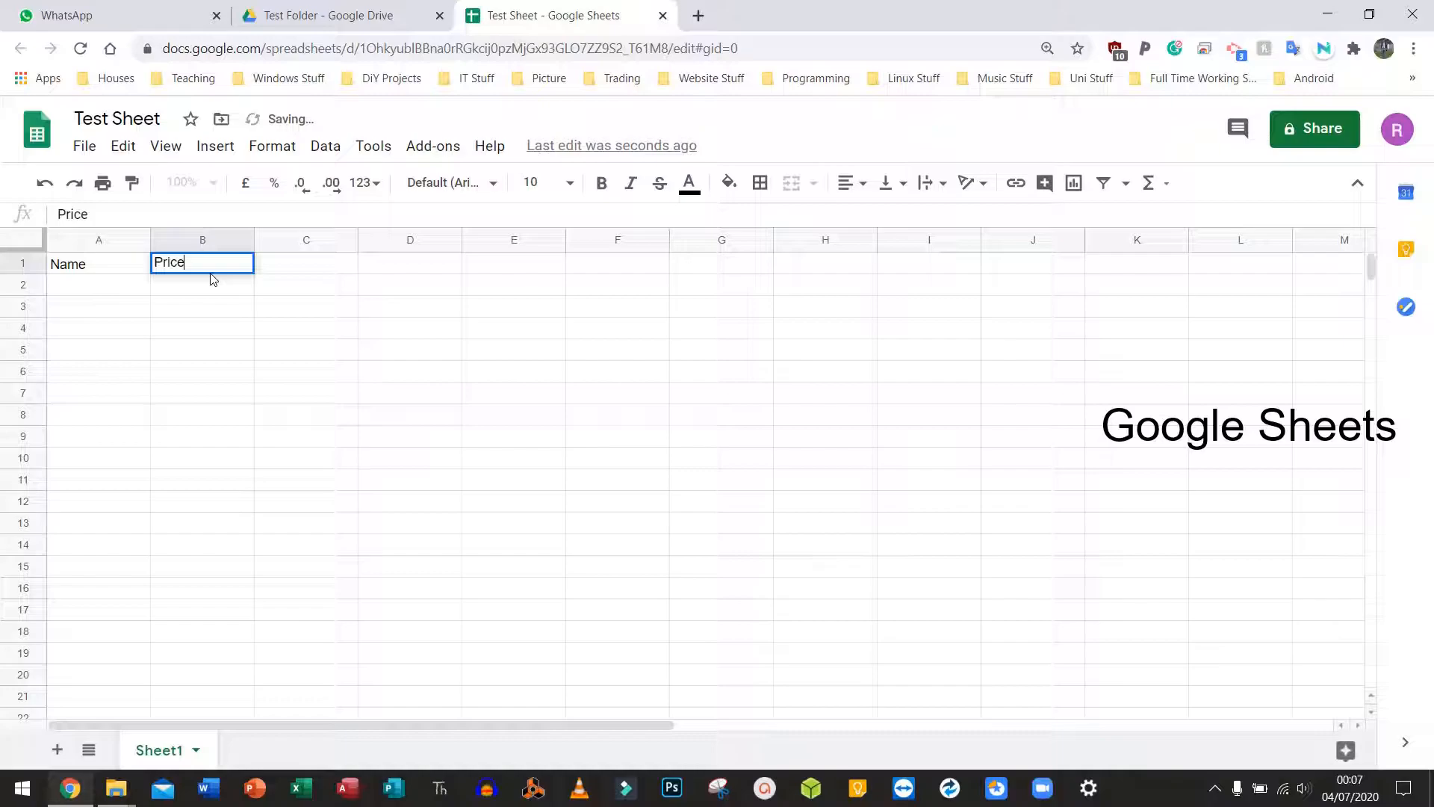
{"action": "key", "text": "Tab"}
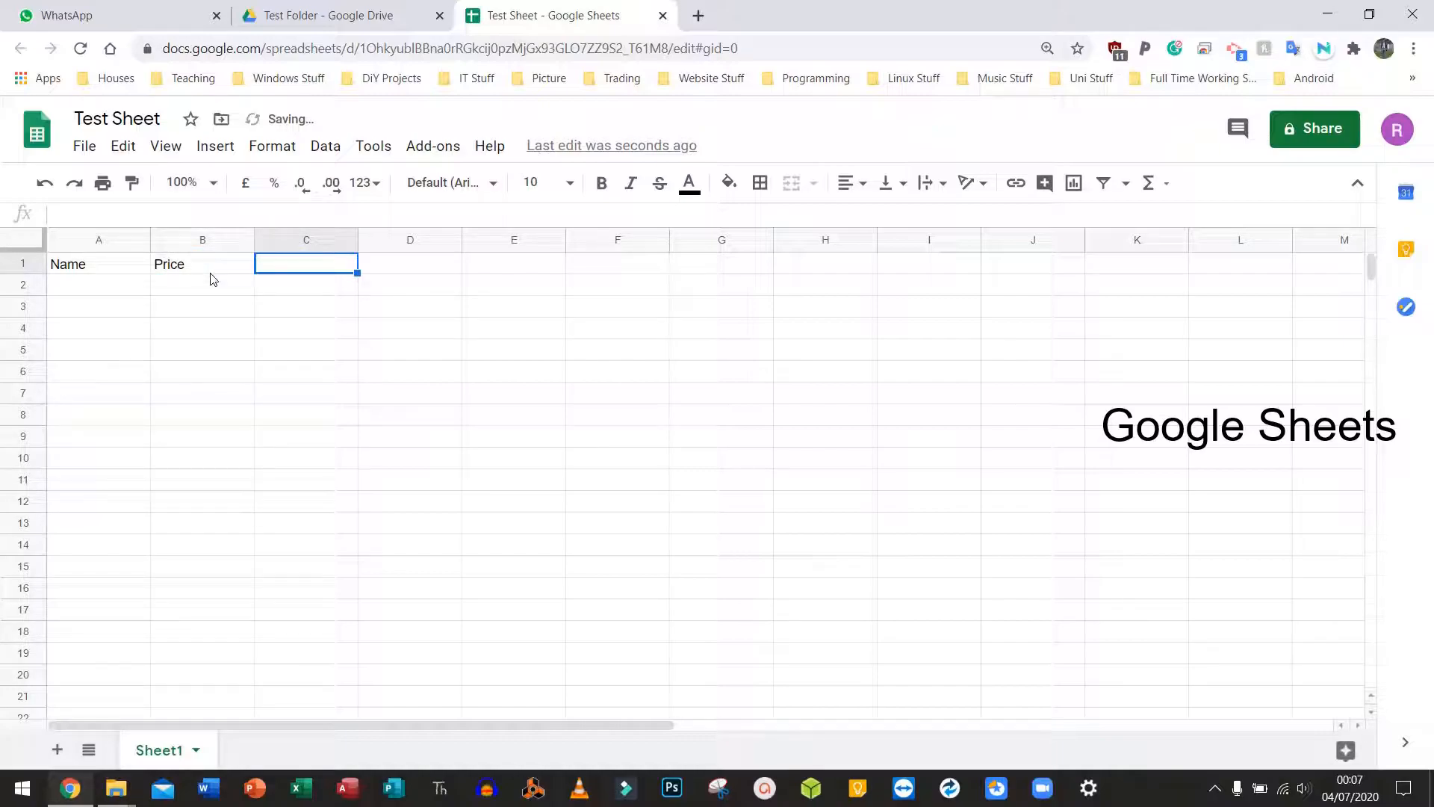
{"action": "key", "text": "Tab"}
{"action": "type", "text": "Total"}
Step: Fill cells A2 to A5 under Name with the entries A, B, C and D
{"action": "left_click", "coordinate": [213, 279]}
{"action": "key", "text": "Left"}
{"action": "type", "text": "A"}
{"action": "key", "text": "Tab"}
{"action": "key", "text": "Return"}
{"action": "type", "text": "B"}
{"action": "key", "text": "Return"}
{"action": "type", "text": "C"}
{"action": "key", "text": "Return"}
{"action": "type", "text": "D"}
{"action": "key", "text": "Up"}
{"action": "key", "text": "Up"}
{"action": "key", "text": "Up"}
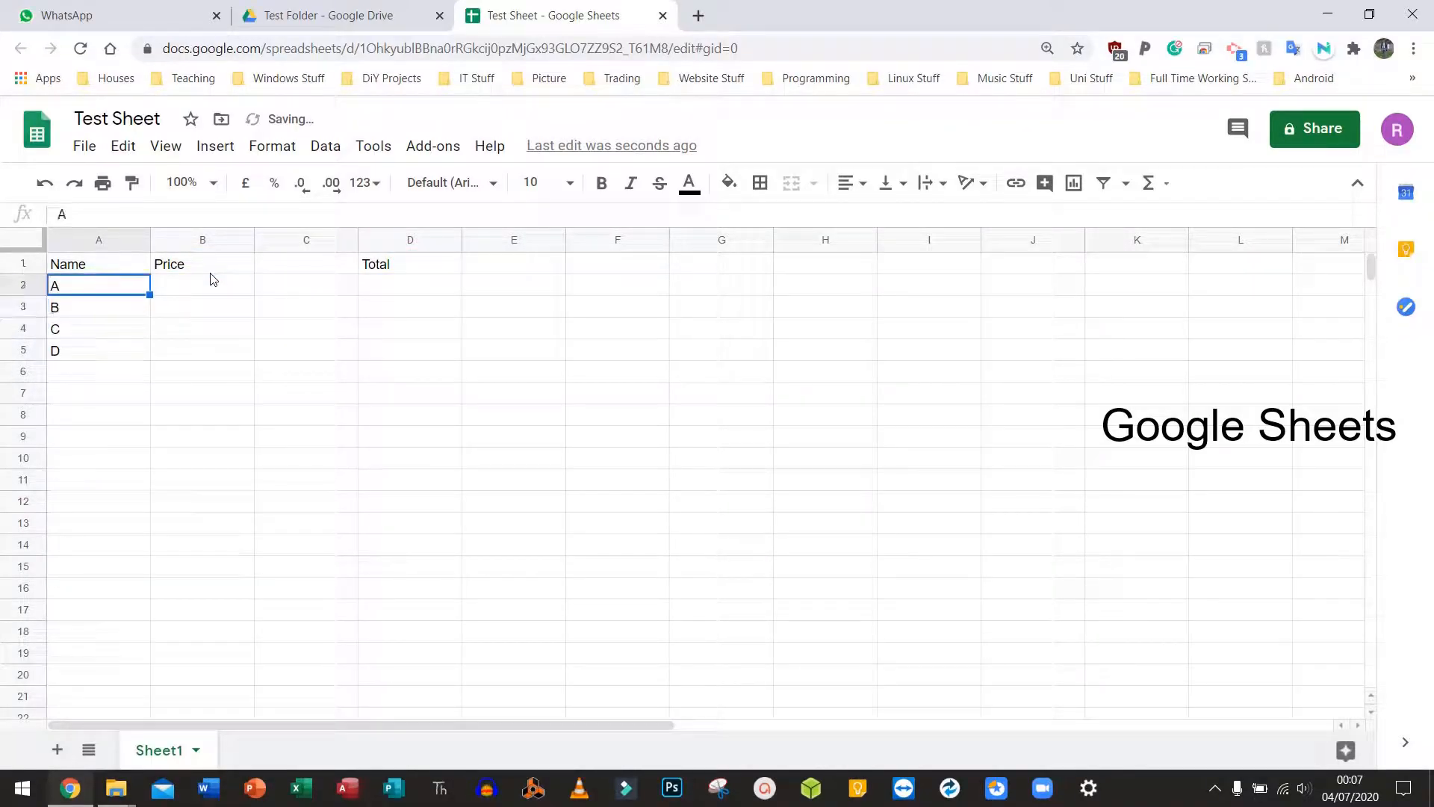
Step: Fill cells B2 to B5 under Price with the values 10, 20, 30 and 40
{"action": "key", "text": "Right"}
{"action": "type", "text": "10"}
{"action": "key", "text": "Return"}
{"action": "type", "text": "20"}
{"action": "key", "text": "Return"}
{"action": "type", "text": "30"}
{"action": "key", "text": "Return"}
{"action": "type", "text": "40"}
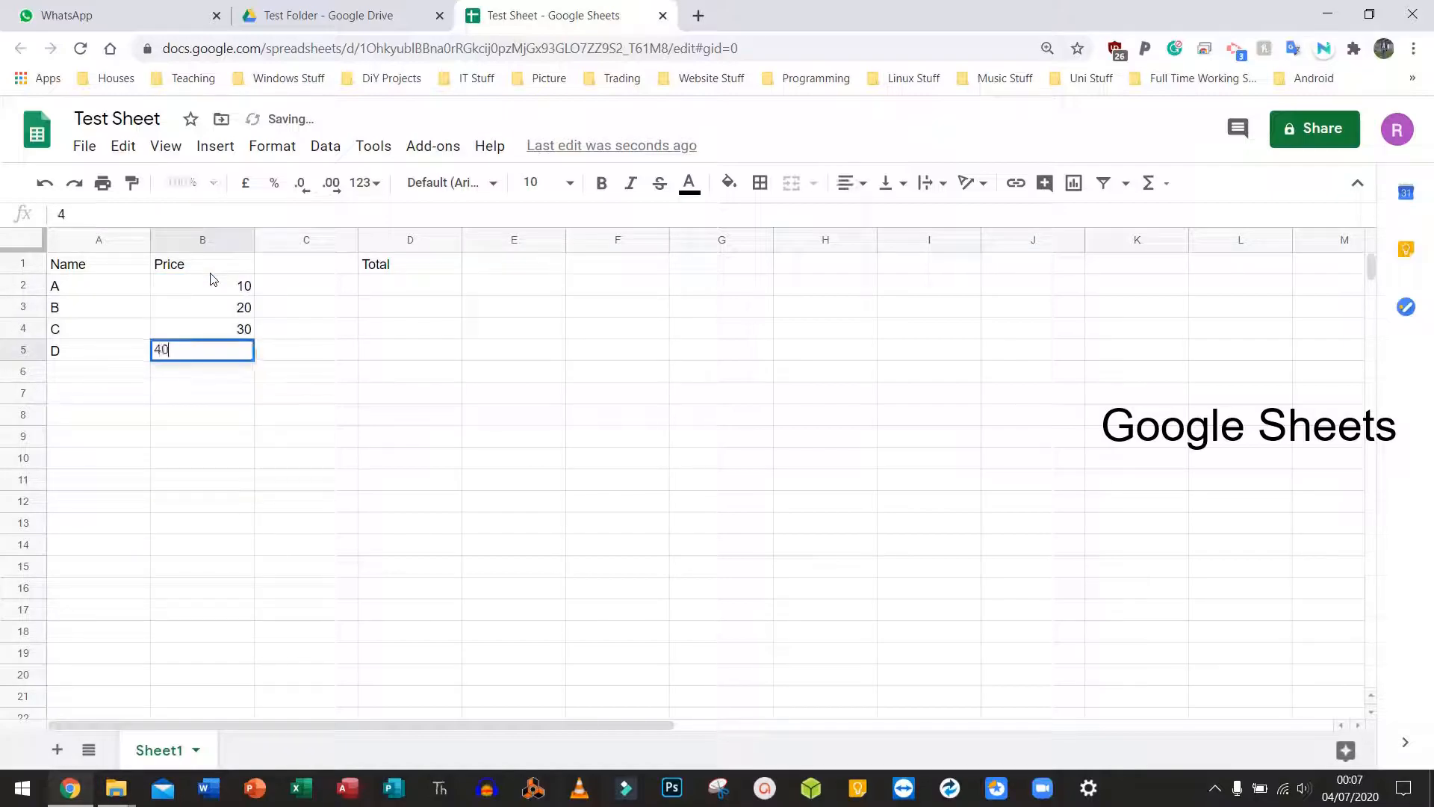
{"action": "key", "text": "Tab"}
{"action": "key", "text": "Up"}
{"action": "key", "text": "Up"}
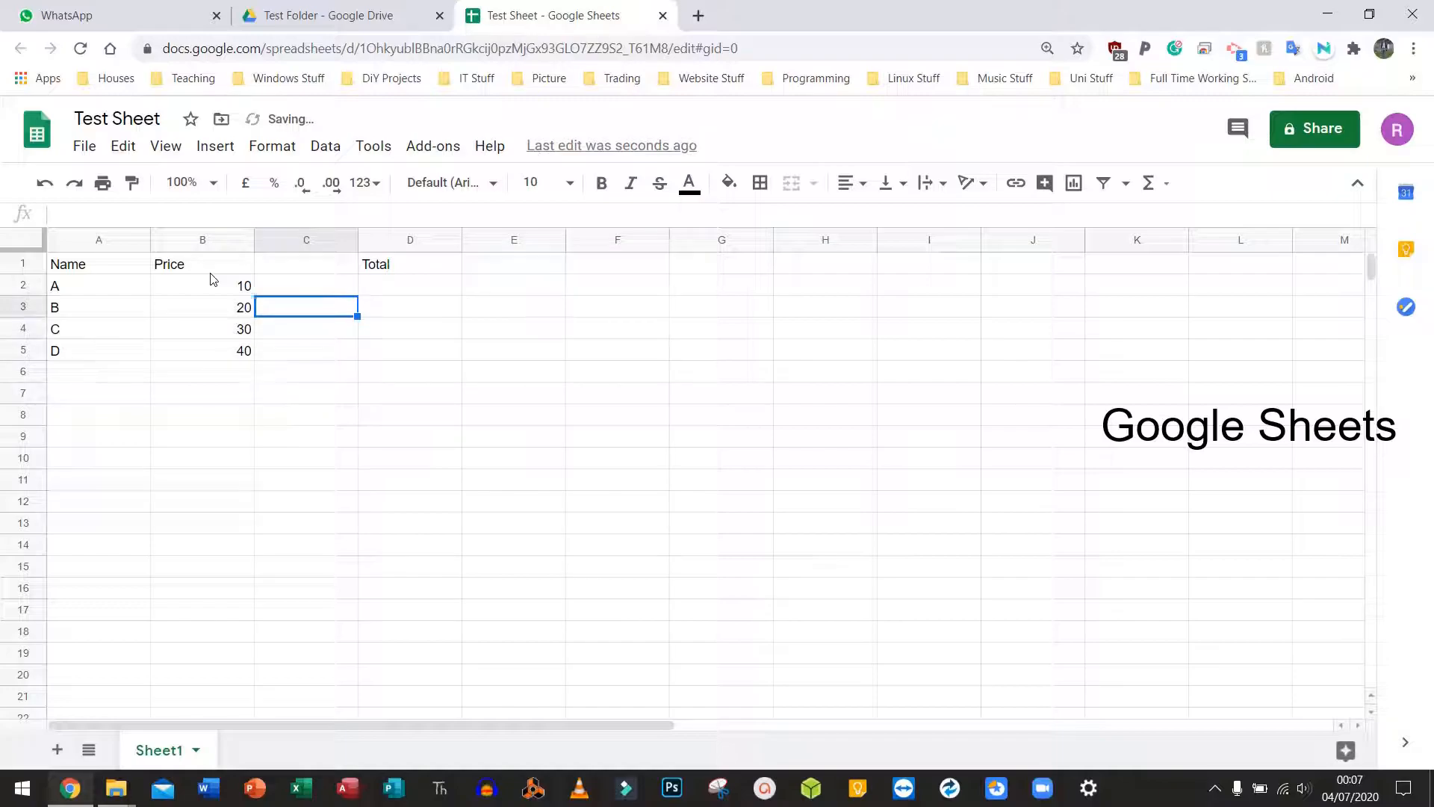
Step: Calculate the total of the prices in cell D2 with the formula =sum(B2:B5)
{"action": "left_click", "coordinate": [379, 285]}
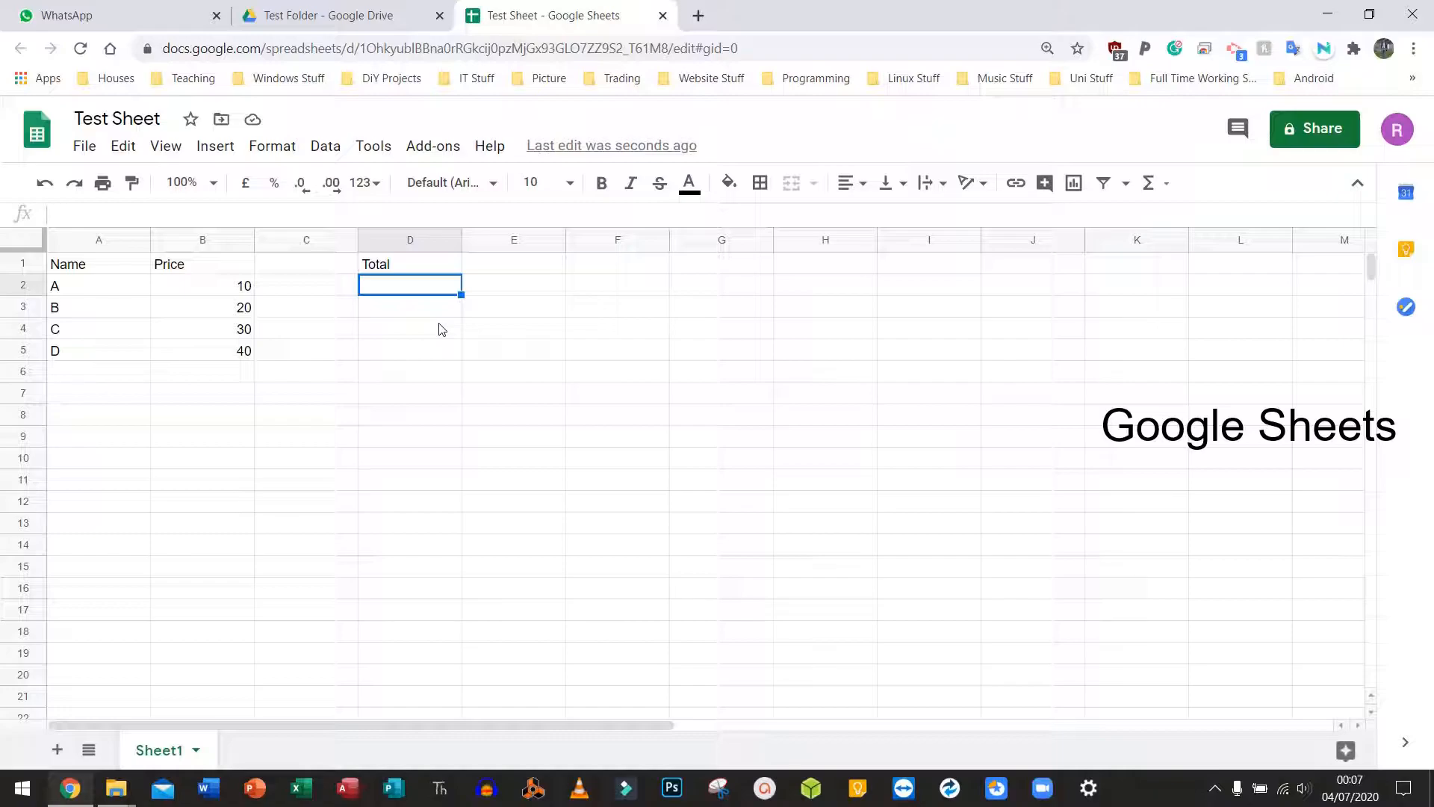
{"action": "type", "text": "="}
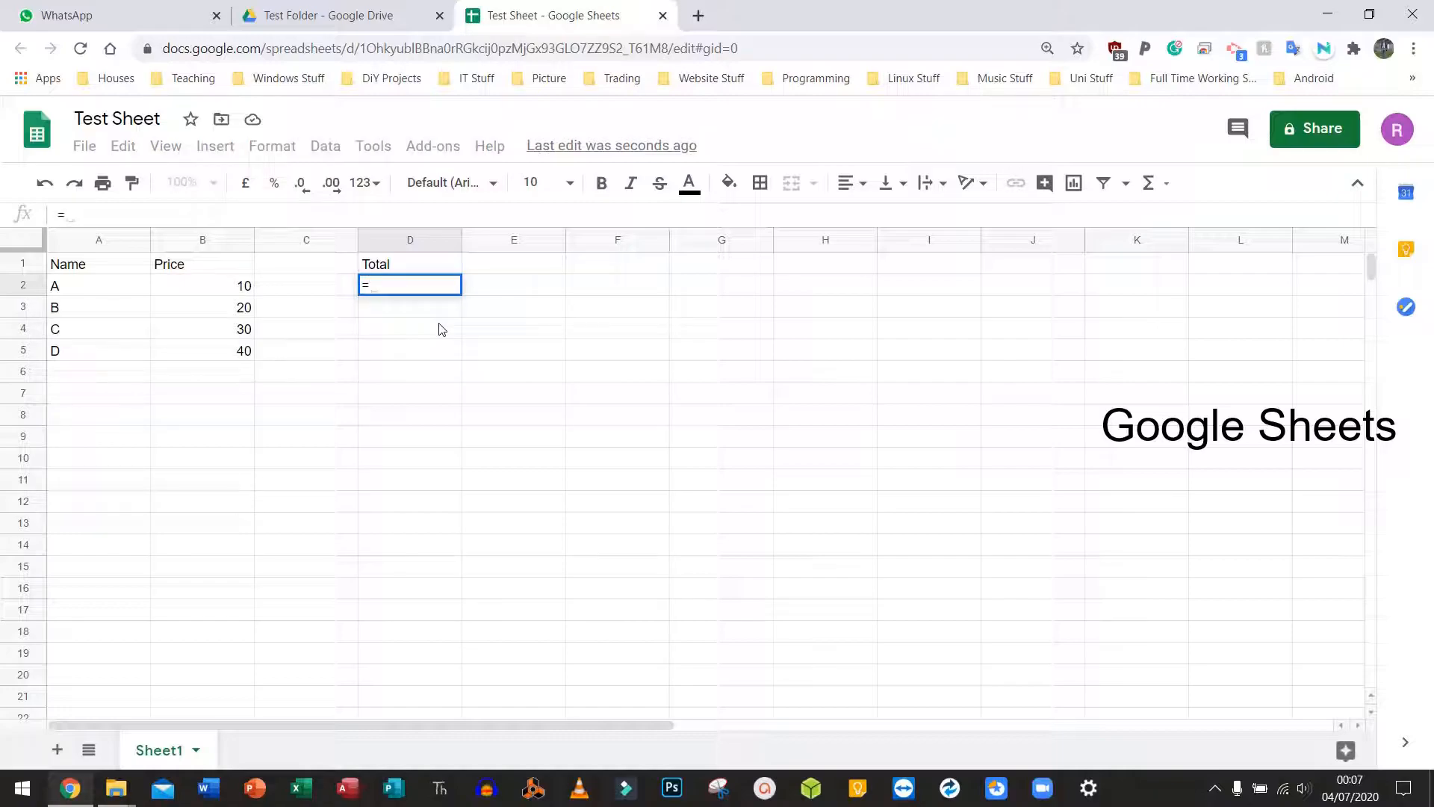
{"action": "type", "text": "sum("}
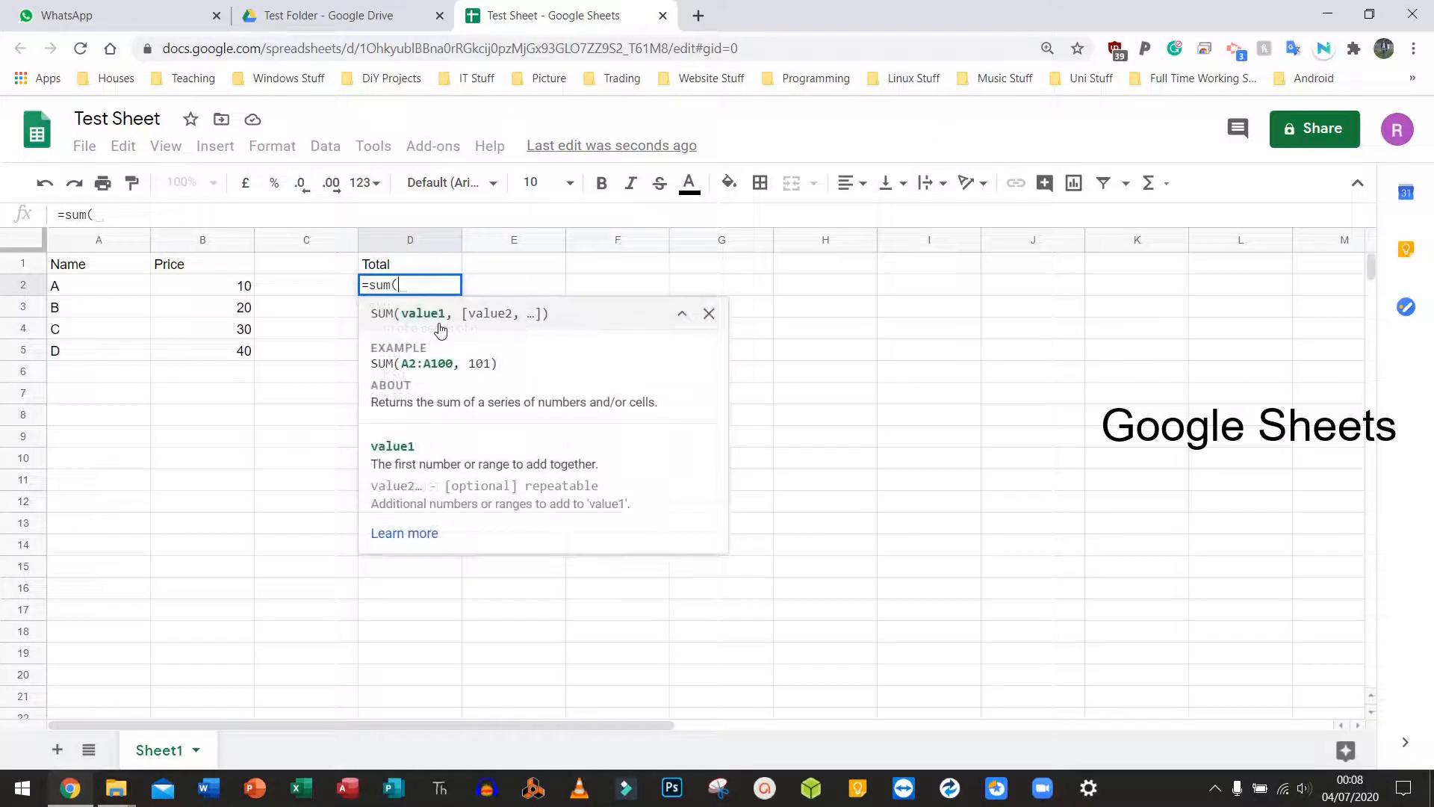
{"action": "left_click_drag", "start_coordinate": [237, 288], "coordinate": [234, 351]}
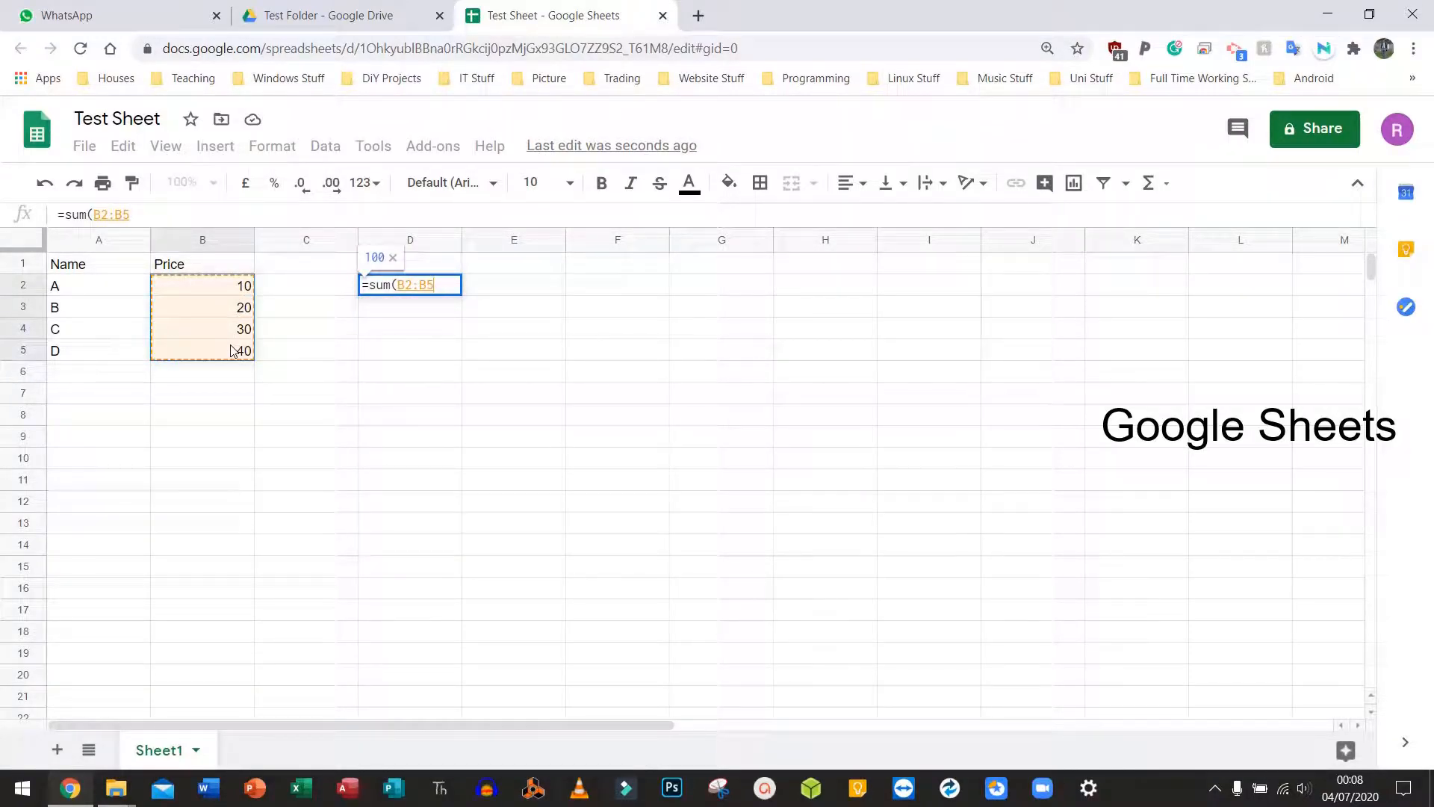
{"action": "type", "text": ")"}
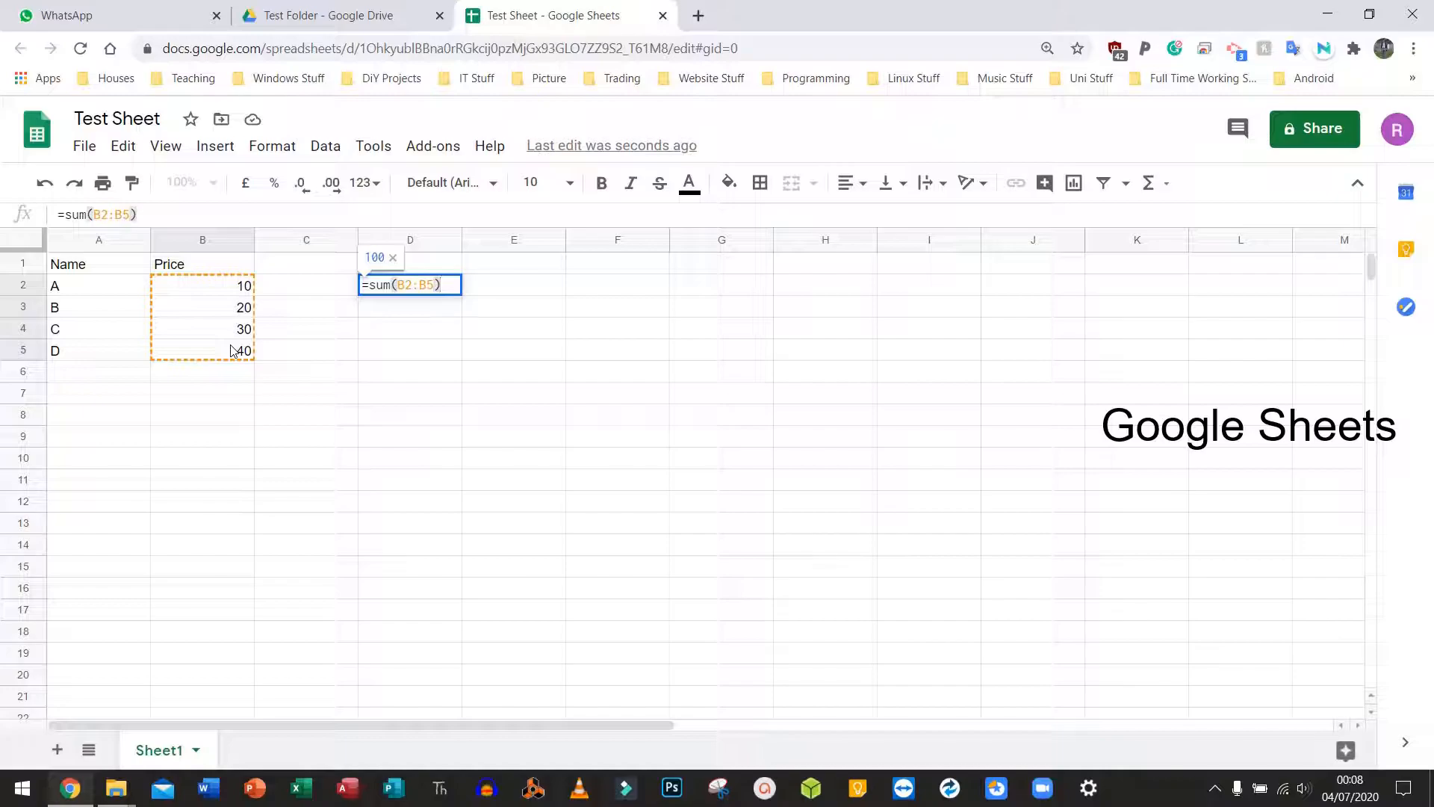
{"action": "key", "text": "Return"}
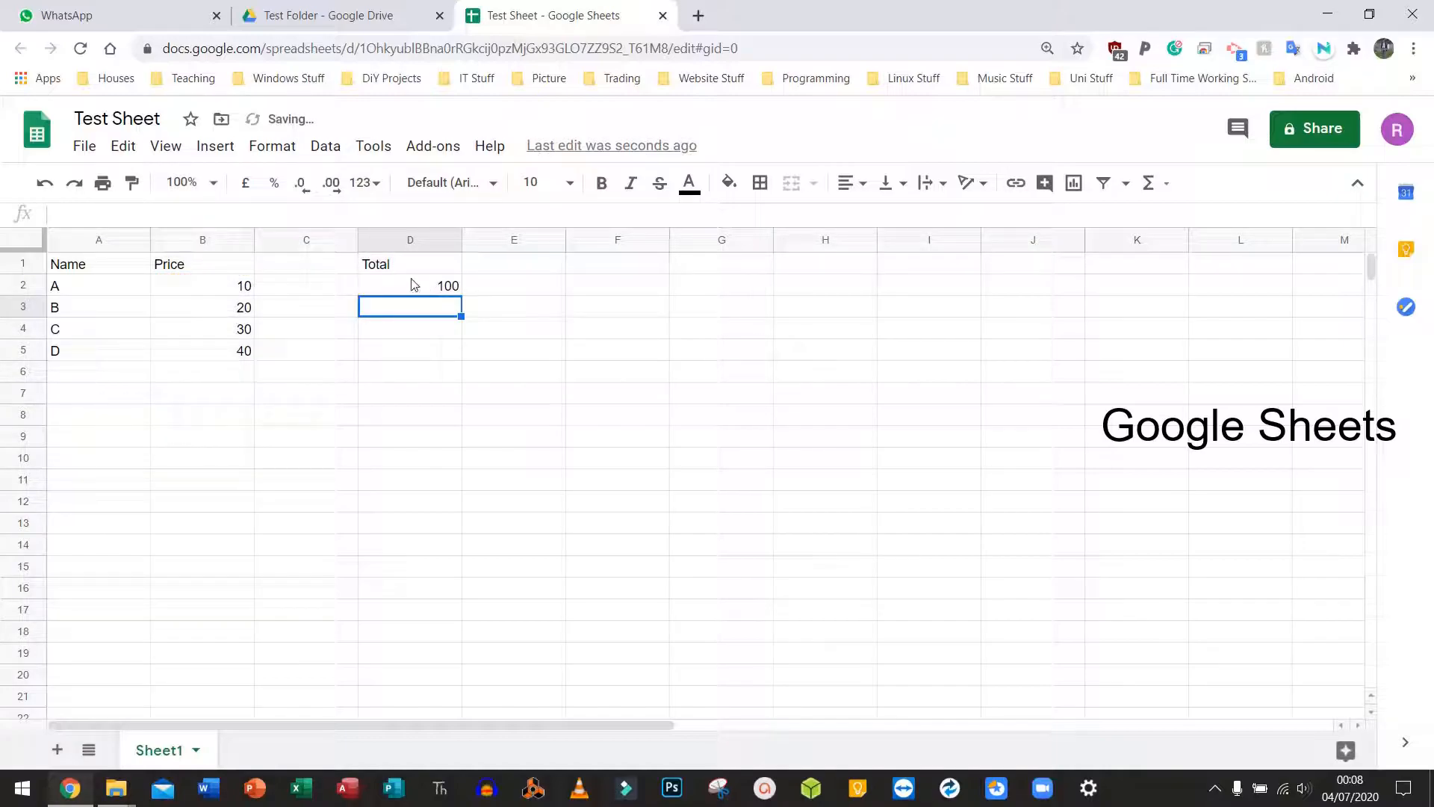
{"action": "left_click", "coordinate": [411, 283]}
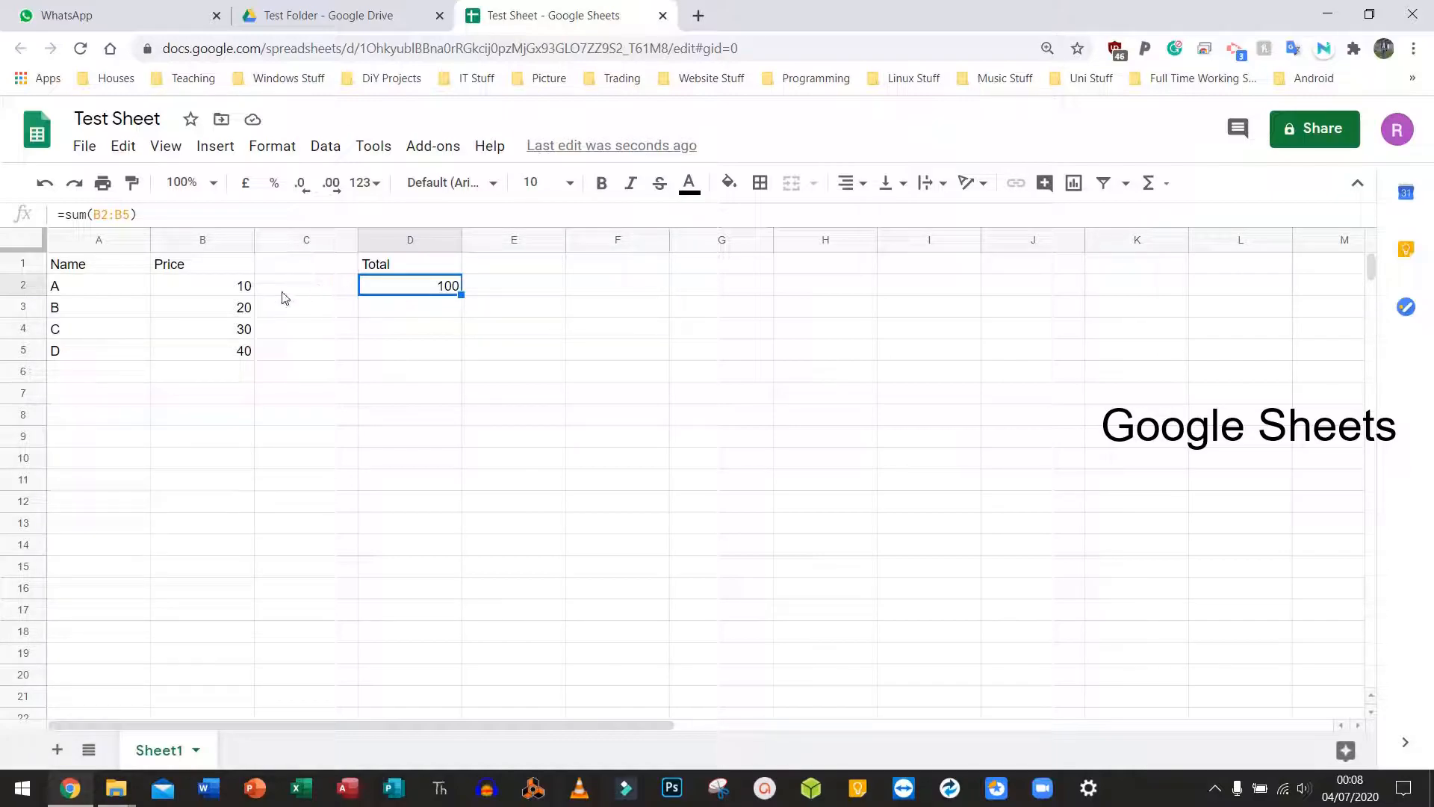
Step: Multiply the price of item A by 2 in cell D5 with the formula =B2*2
{"action": "left_click", "coordinate": [377, 352]}
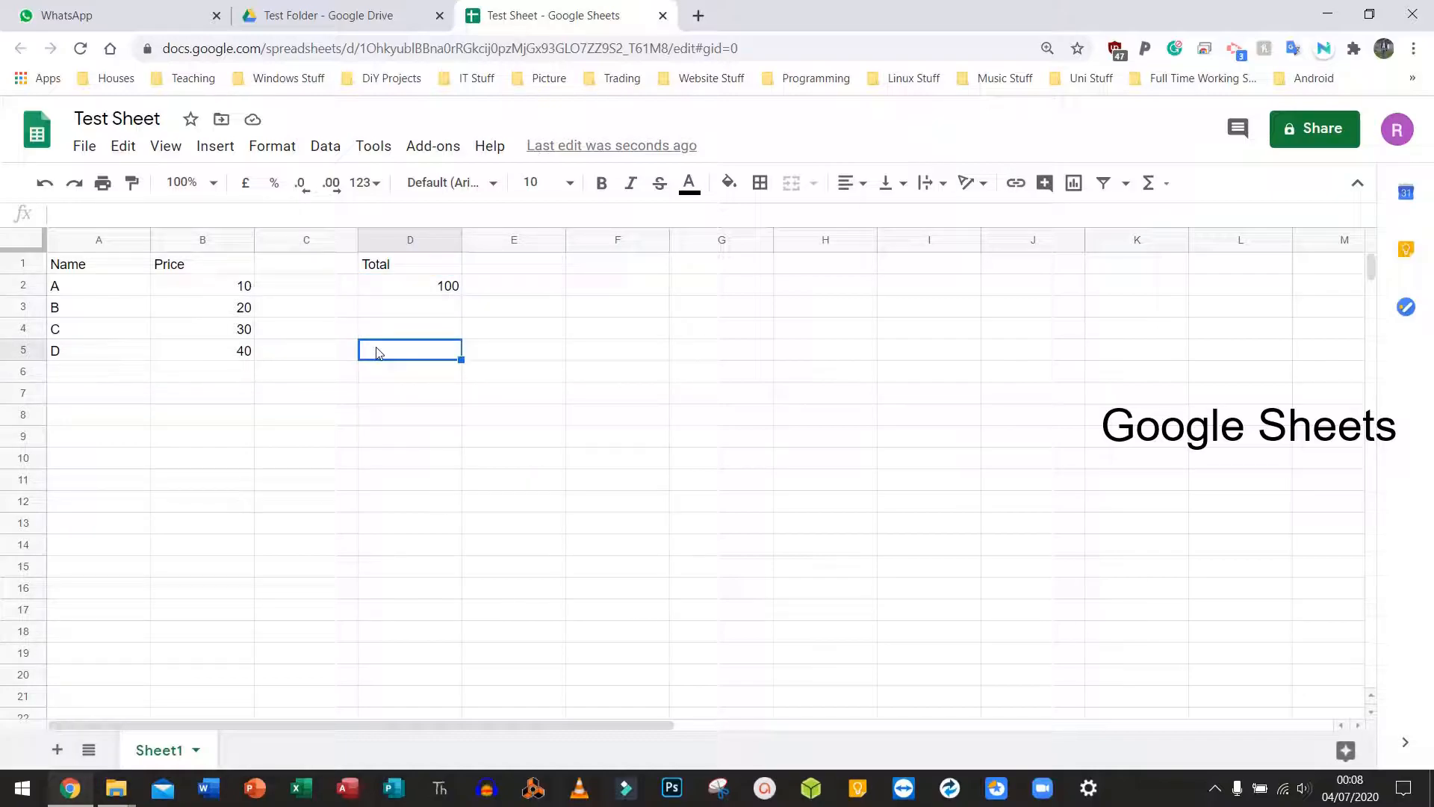
{"action": "type", "text": "="}
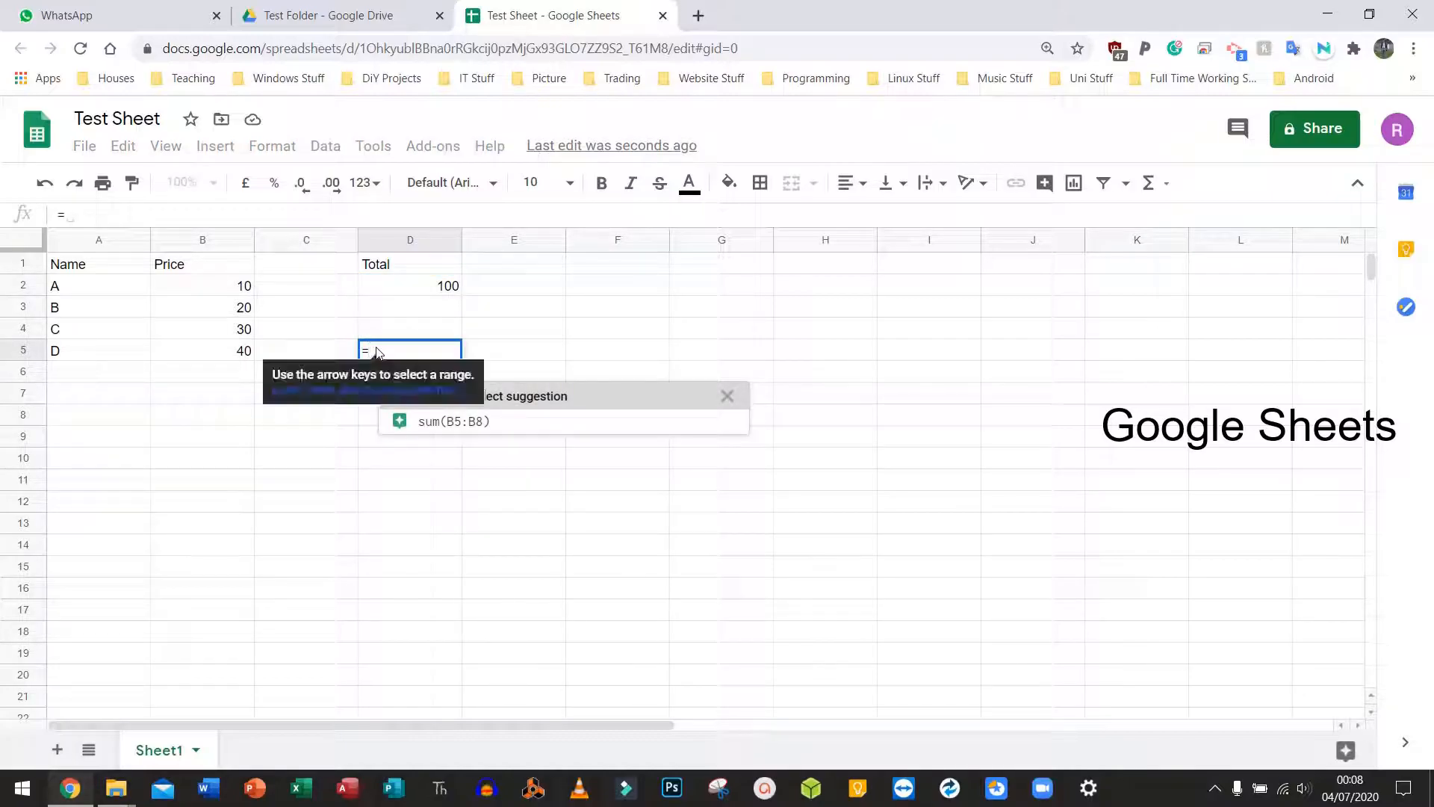
{"action": "left_click", "coordinate": [232, 284]}
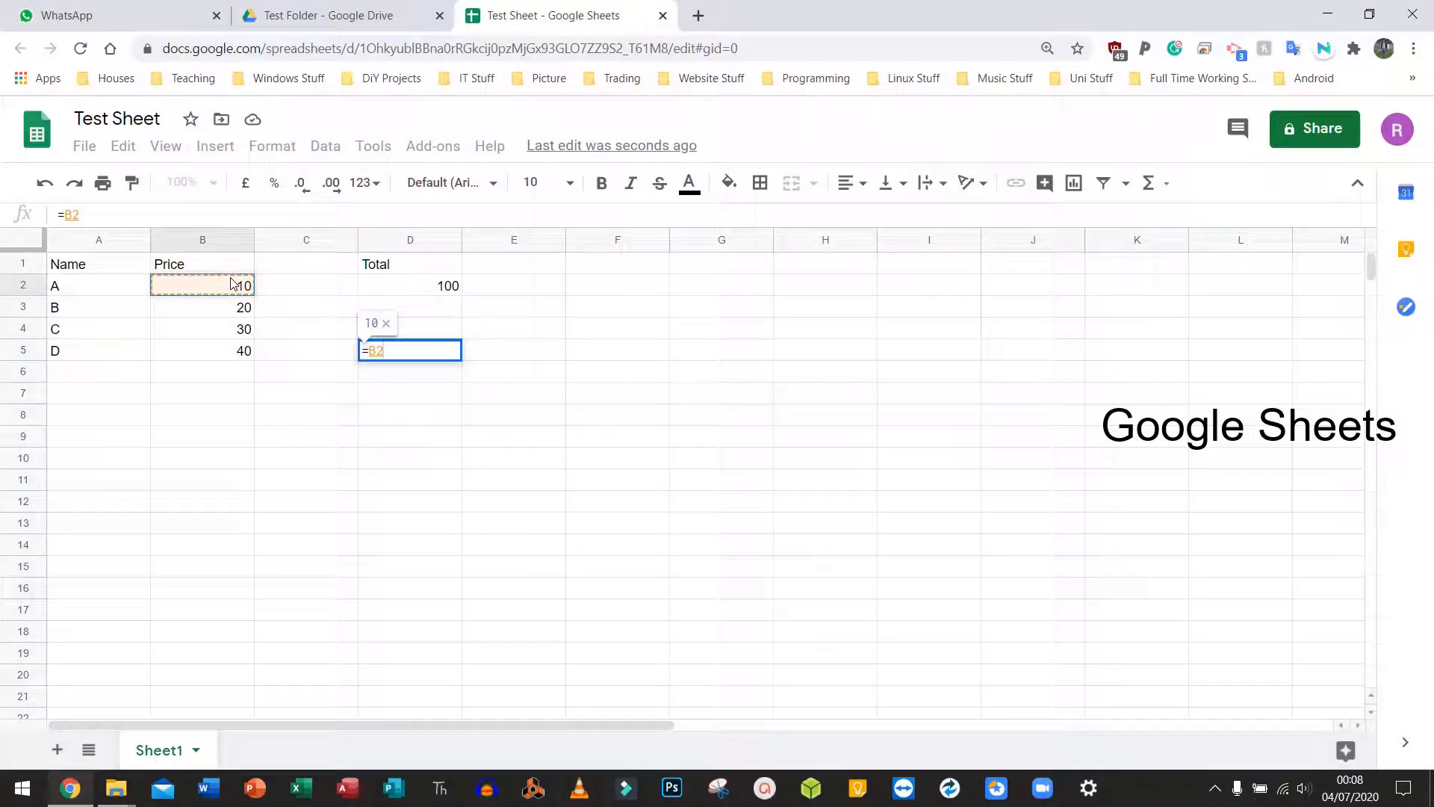
{"action": "type", "text": "*2"}
{"action": "key", "text": "Return"}
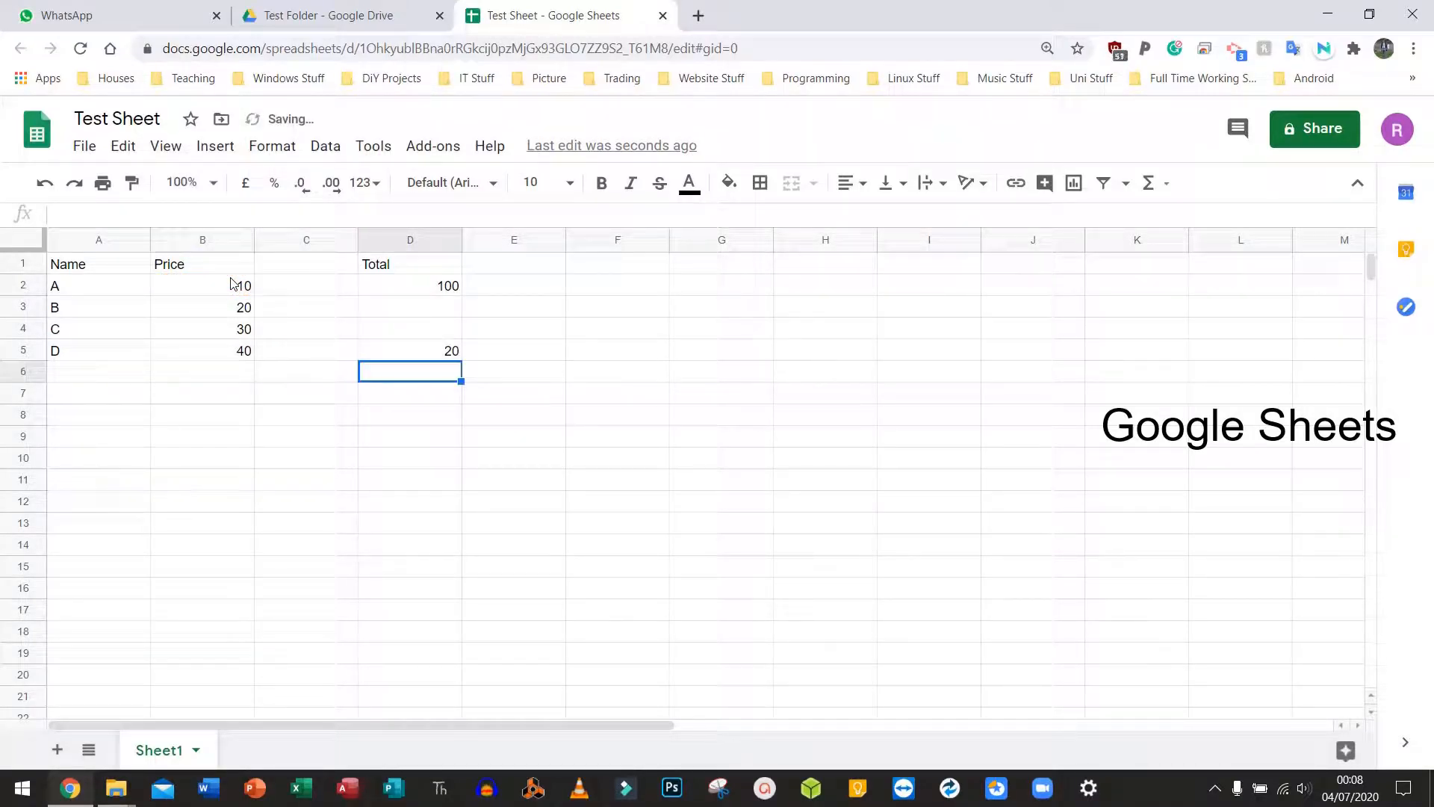
Step: Check the formula in cell D5 and review the spreadsheet's file options, including downloading
{"action": "left_click", "coordinate": [389, 356]}
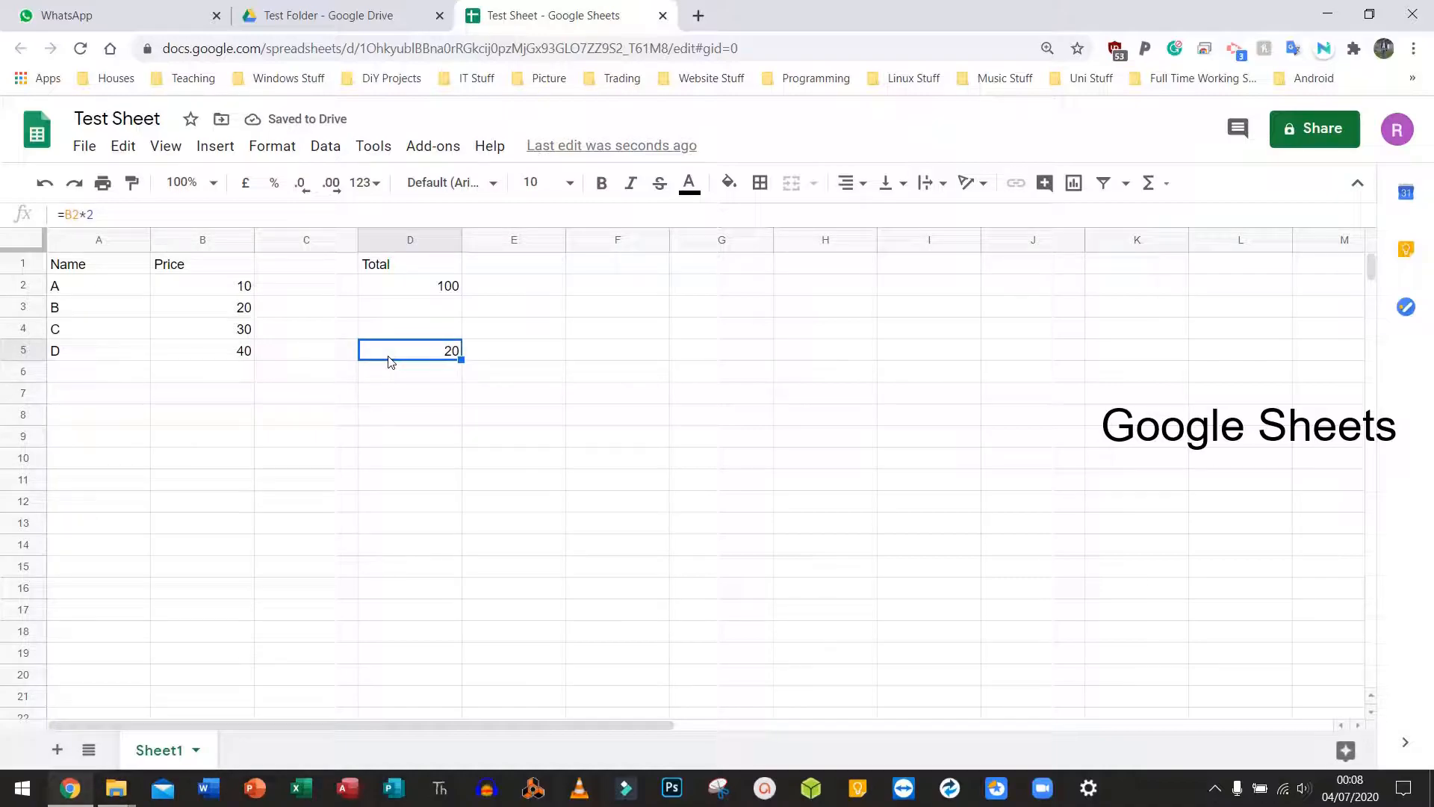
{"action": "left_click", "coordinate": [80, 148]}
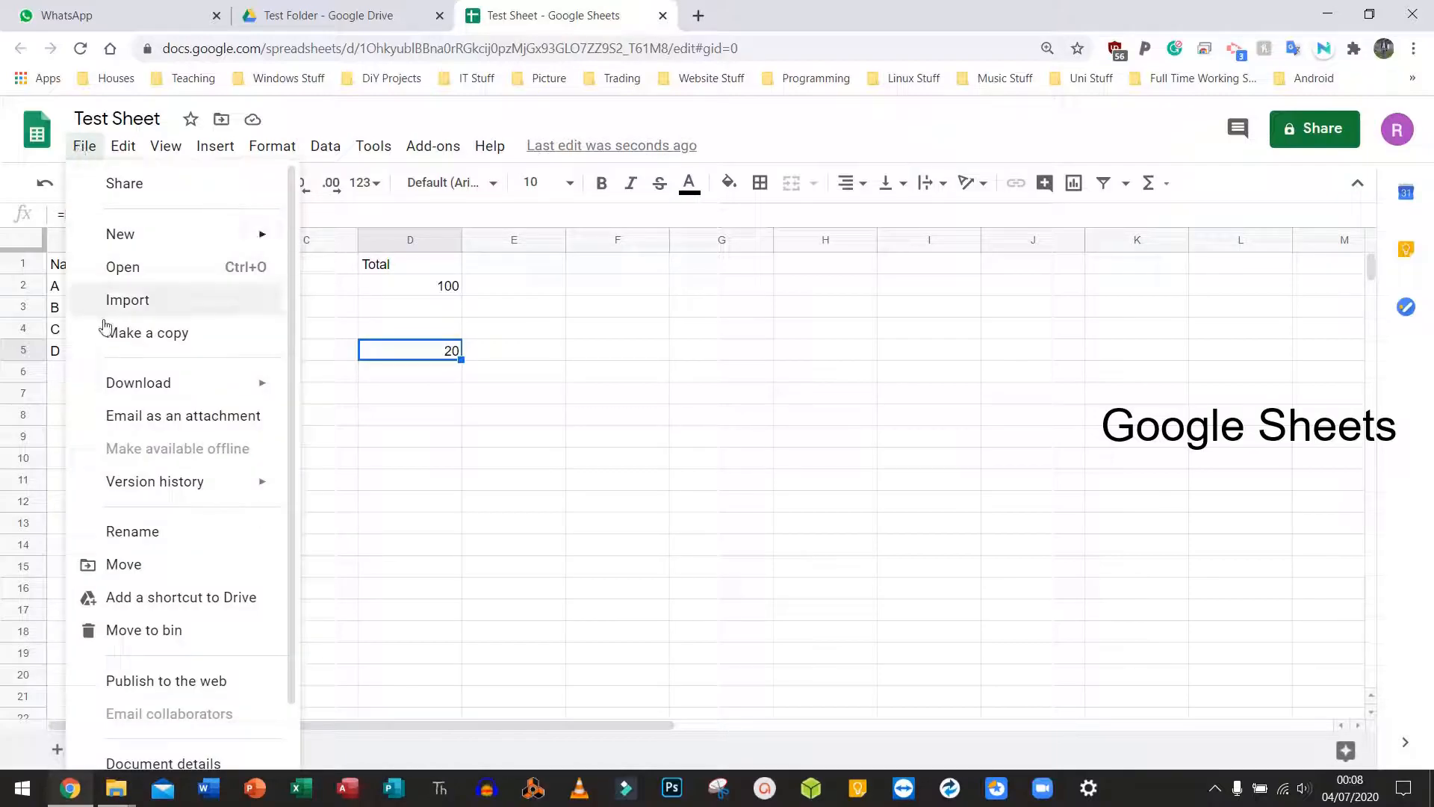
{"action": "mouse_move", "coordinate": [207, 395]}
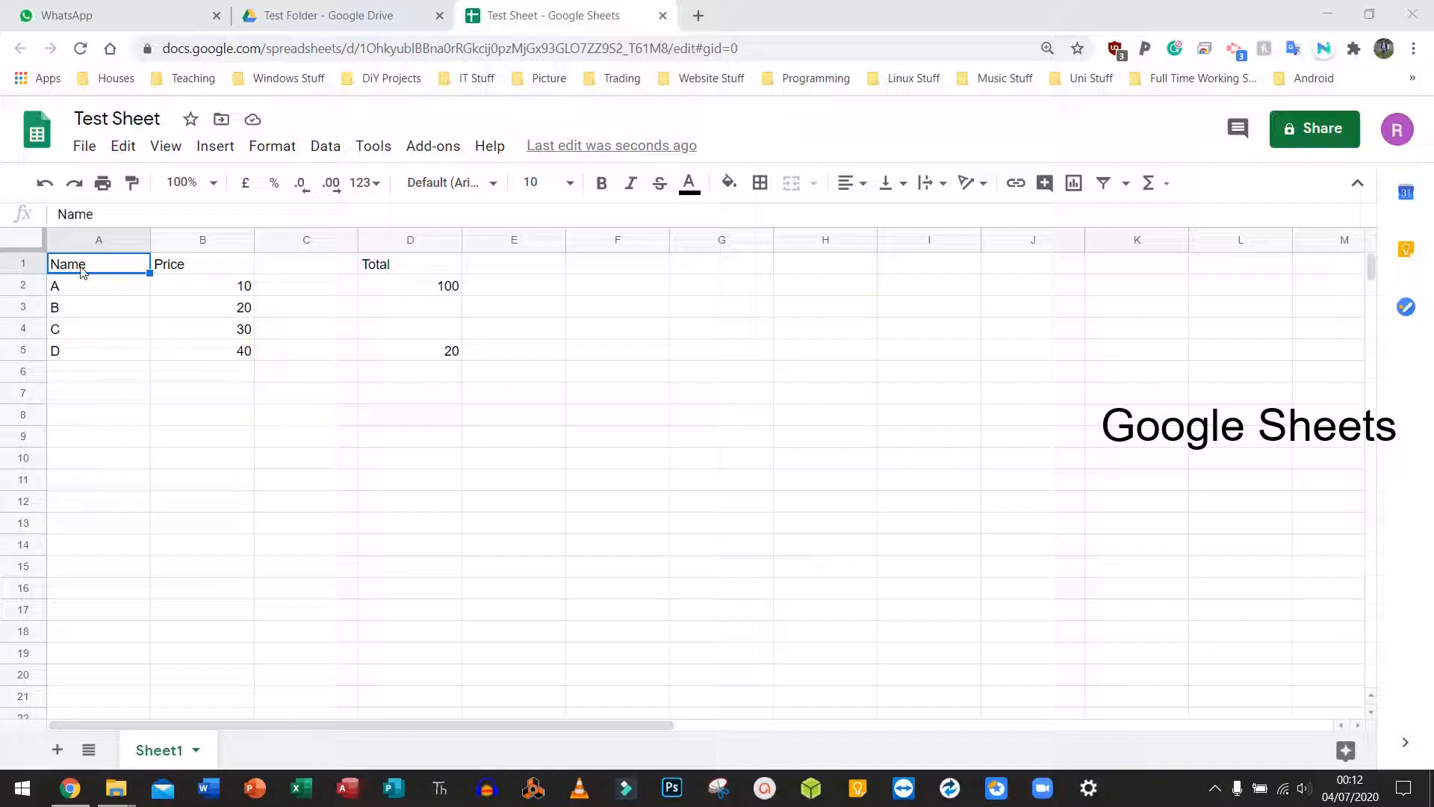
Step: Insert a chart of the Name and Price data in A1:B5 and change its type to a column chart
{"action": "mouse_move", "coordinate": [84, 267]}
{"action": "left_mouse_down"}
{"action": "mouse_move", "coordinate": [199, 288]}
{"action": "mouse_move", "coordinate": [231, 356]}
{"action": "left_mouse_up"}
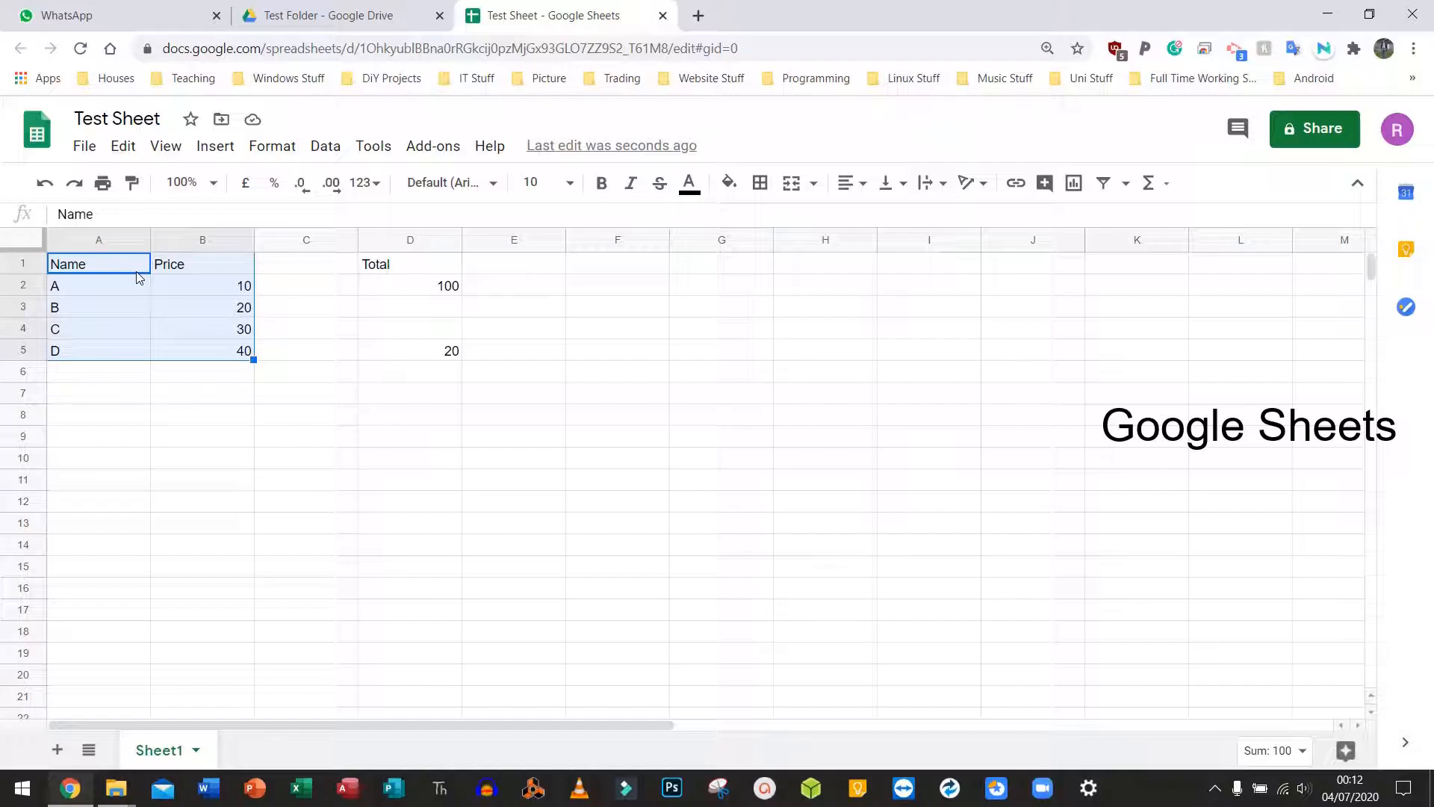
{"action": "left_click", "coordinate": [210, 149]}
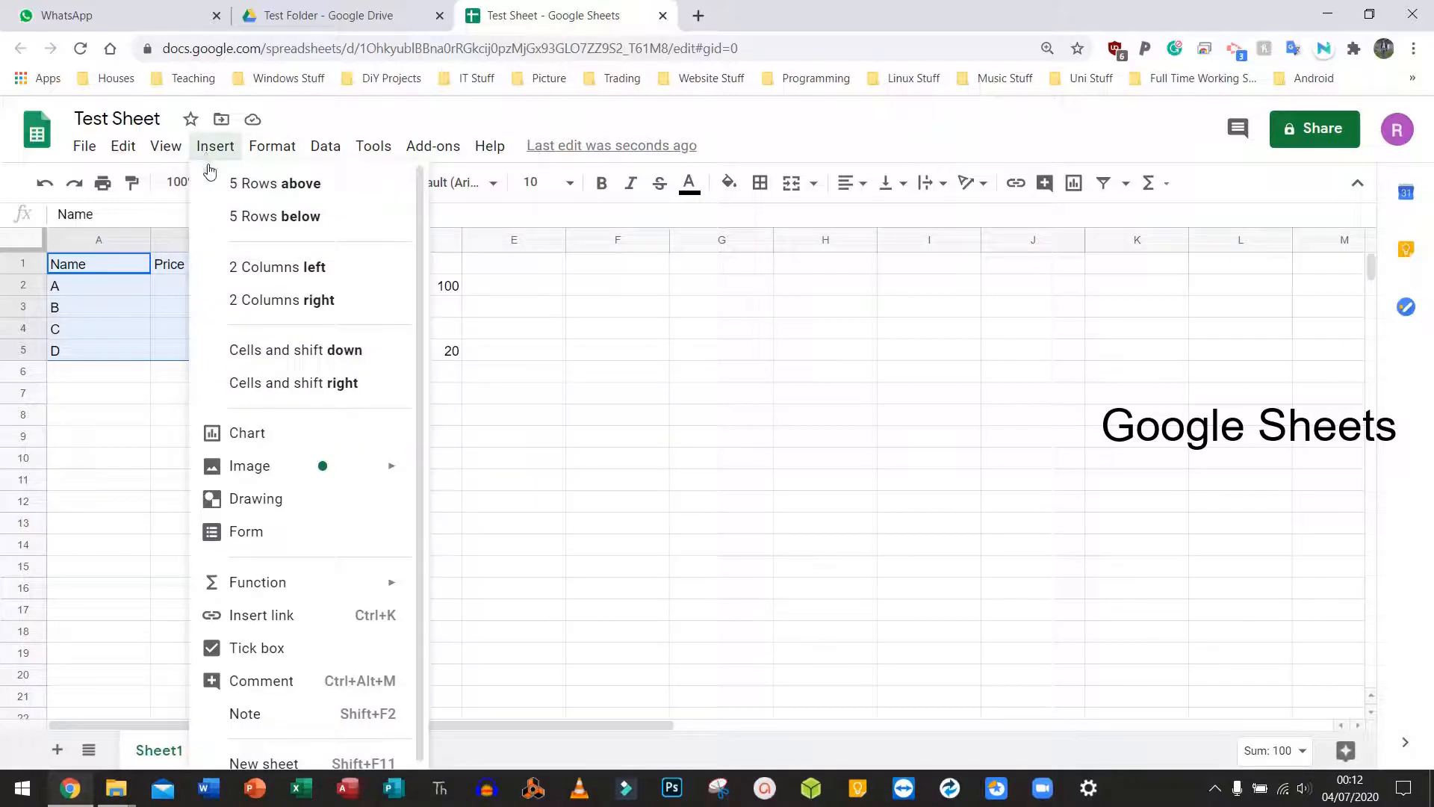
{"action": "left_click", "coordinate": [260, 431]}
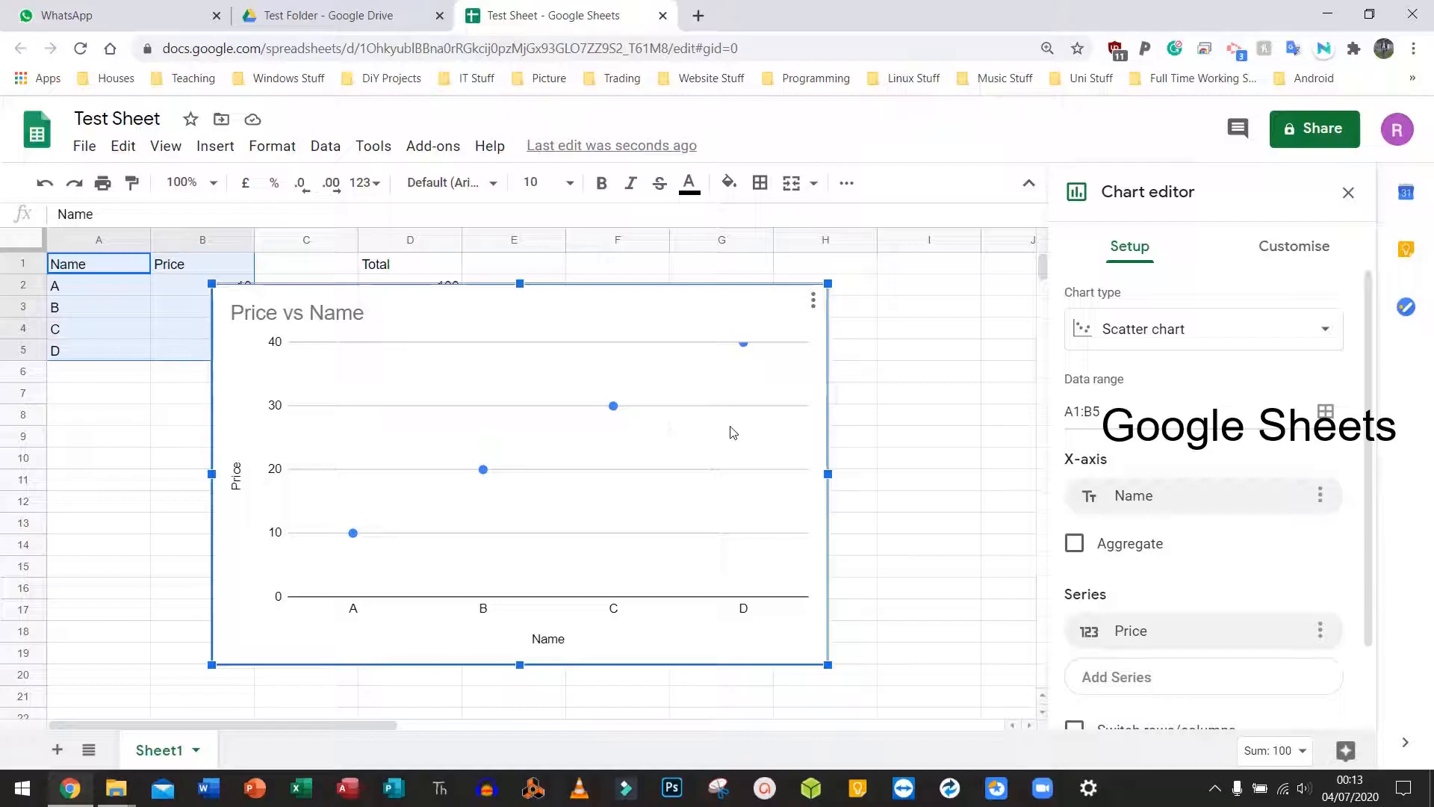
{"action": "left_click", "coordinate": [1132, 332]}
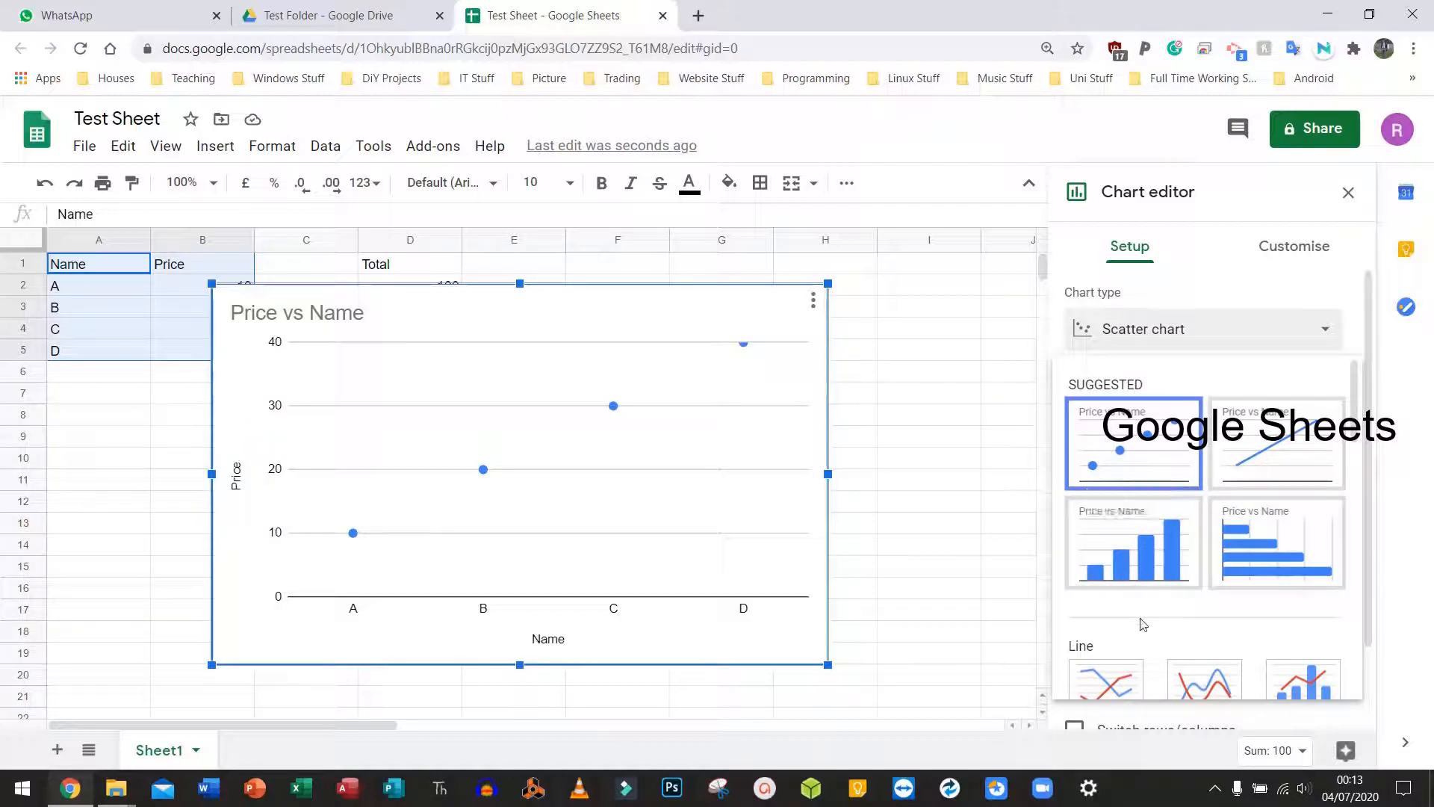
{"action": "left_click", "coordinate": [1127, 556]}
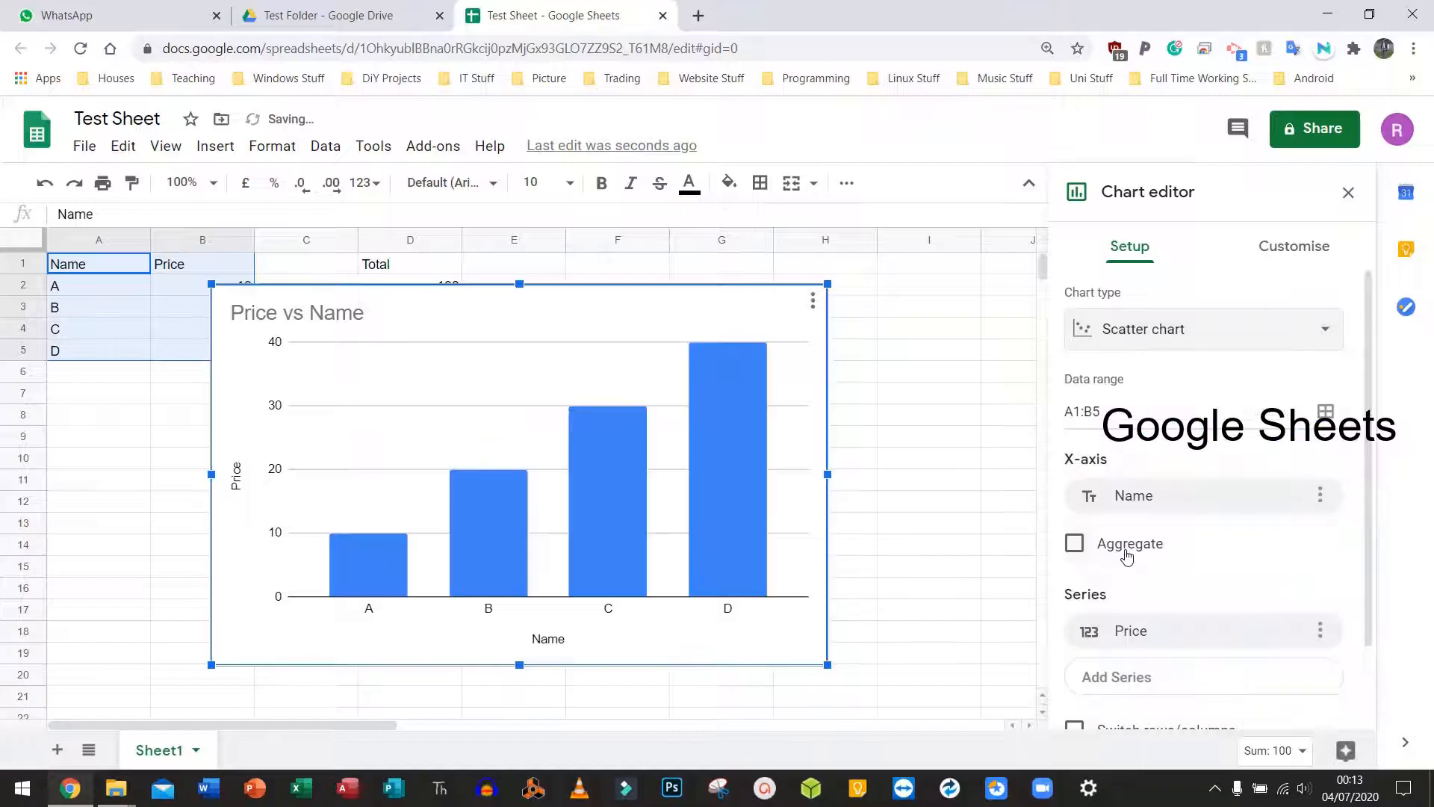
Step: Extend the chart title to read Price vs Name CHART
{"action": "left_click", "coordinate": [317, 313]}
{"action": "double_click", "coordinate": [367, 316]}
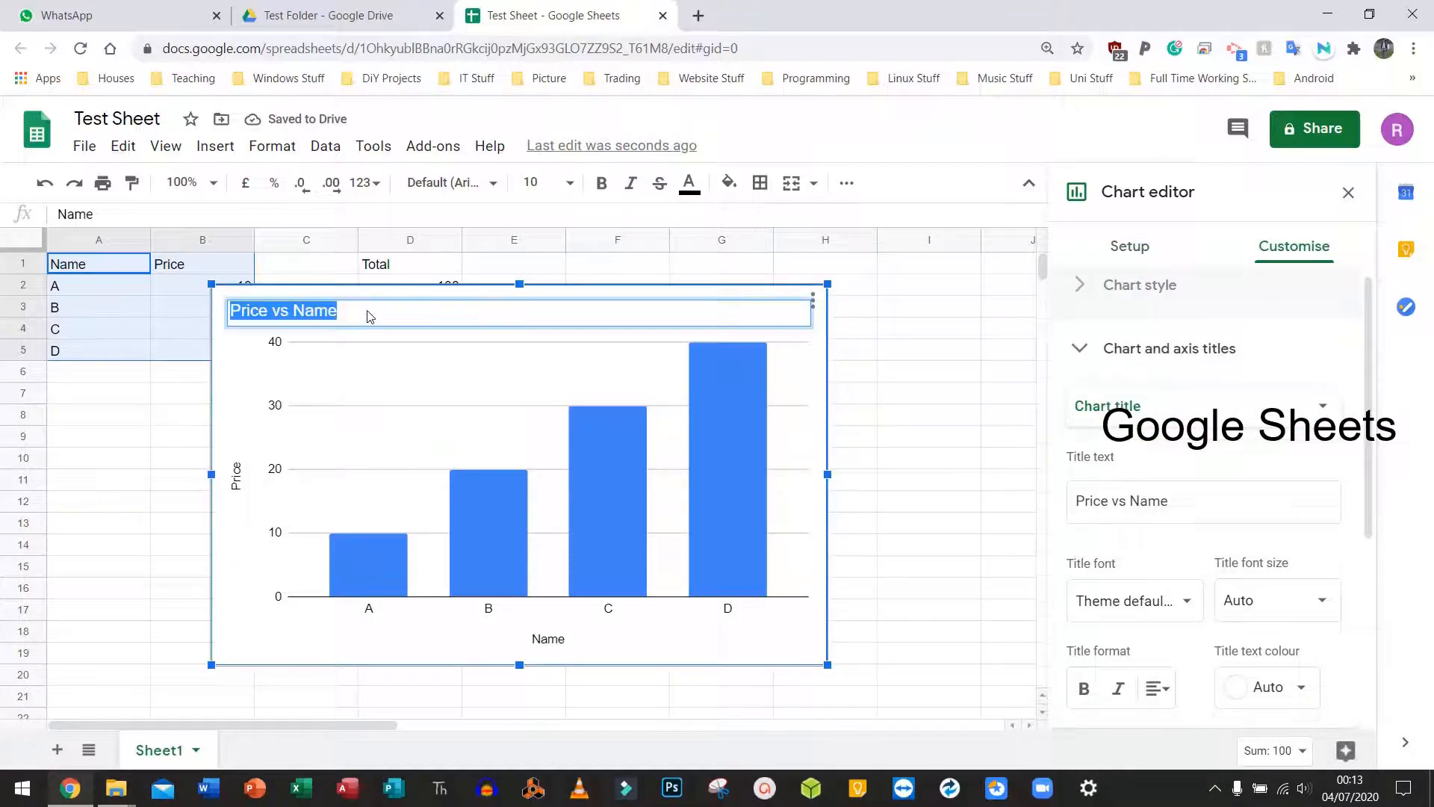
{"action": "key", "text": "BackSpace"}
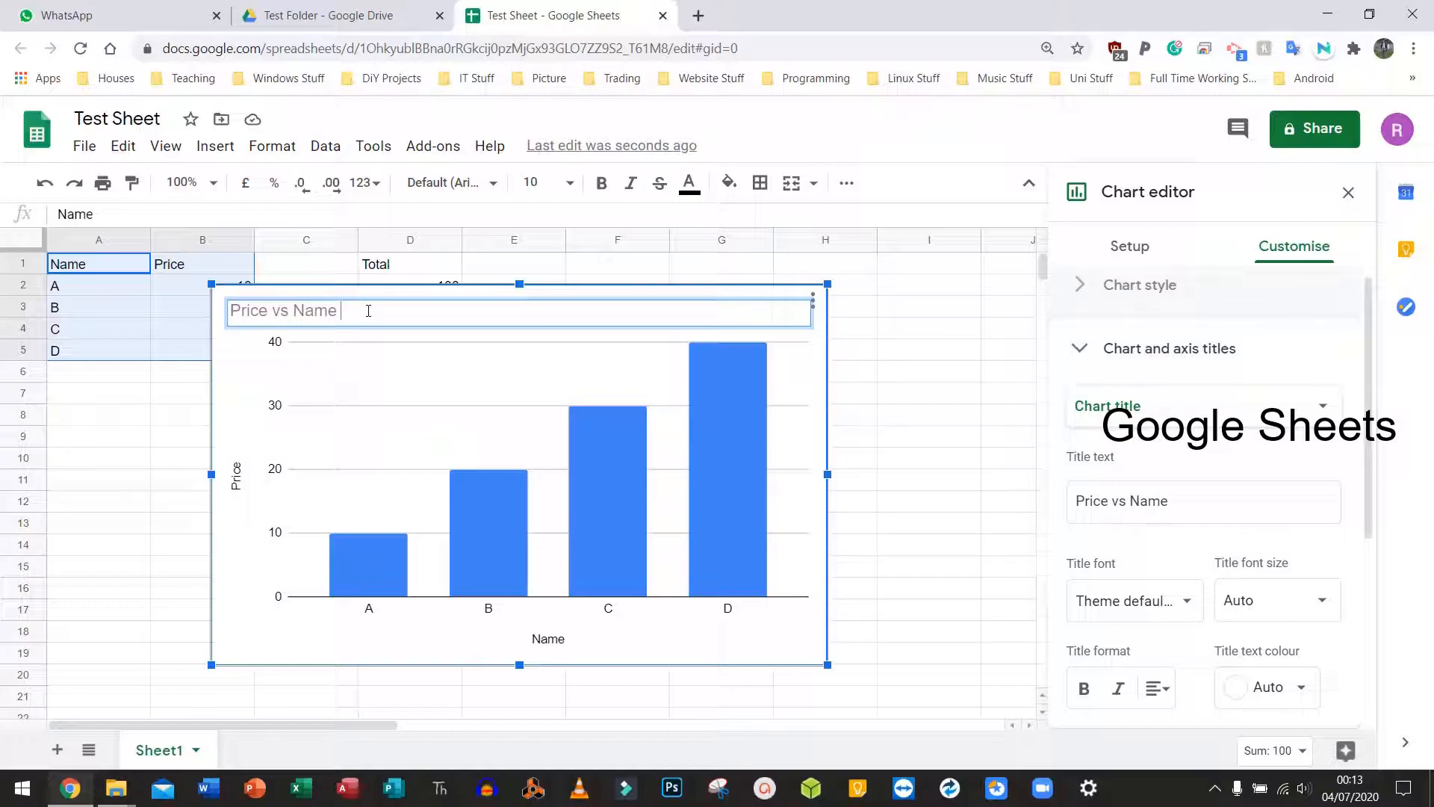
{"action": "type", "text": "CHART"}
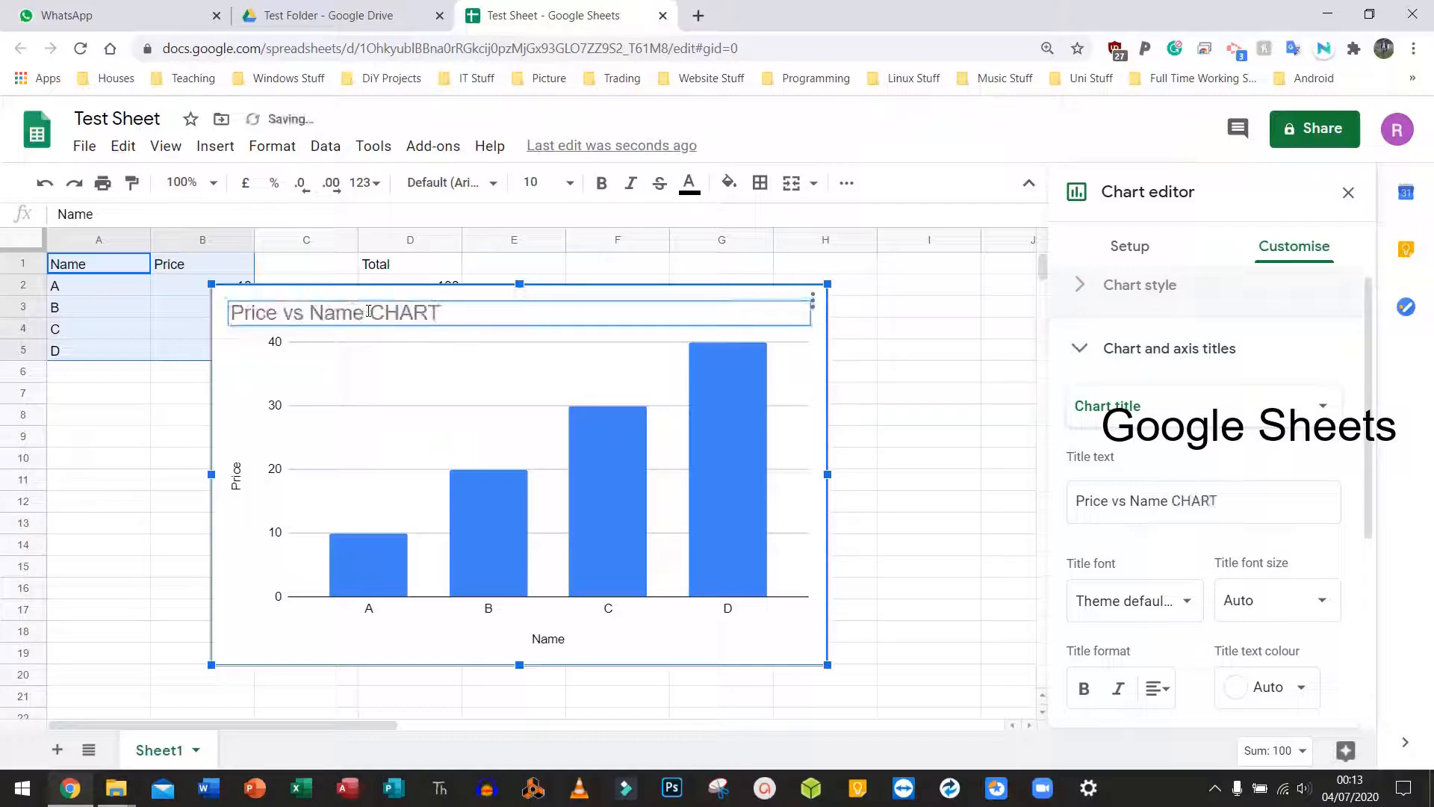
Step: Change the chart's vertical axis title to Price n Pounds
{"action": "left_click", "coordinate": [236, 478]}
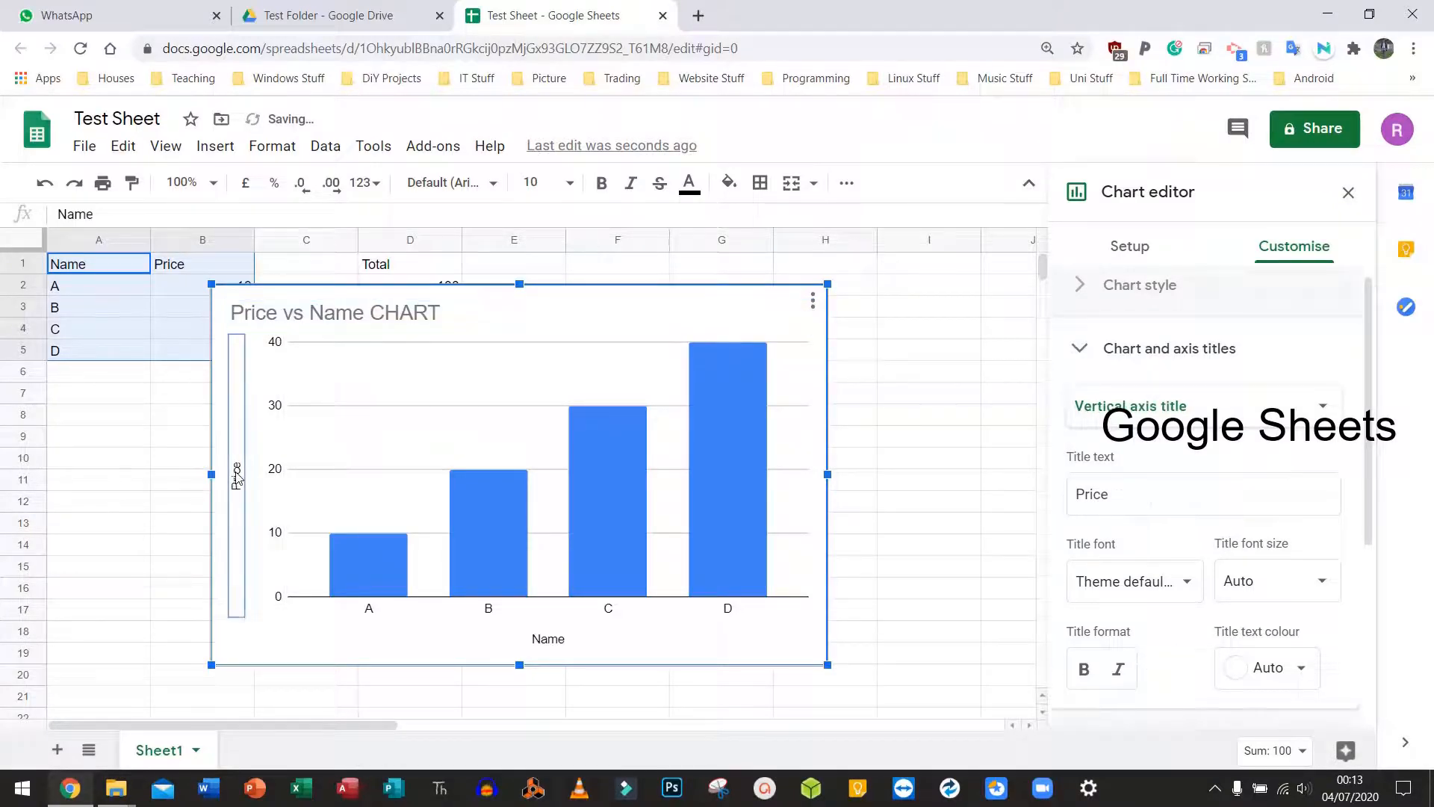
{"action": "double_click", "coordinate": [236, 478]}
{"action": "left_click", "coordinate": [237, 443]}
{"action": "type", "text": "n Pounds"}
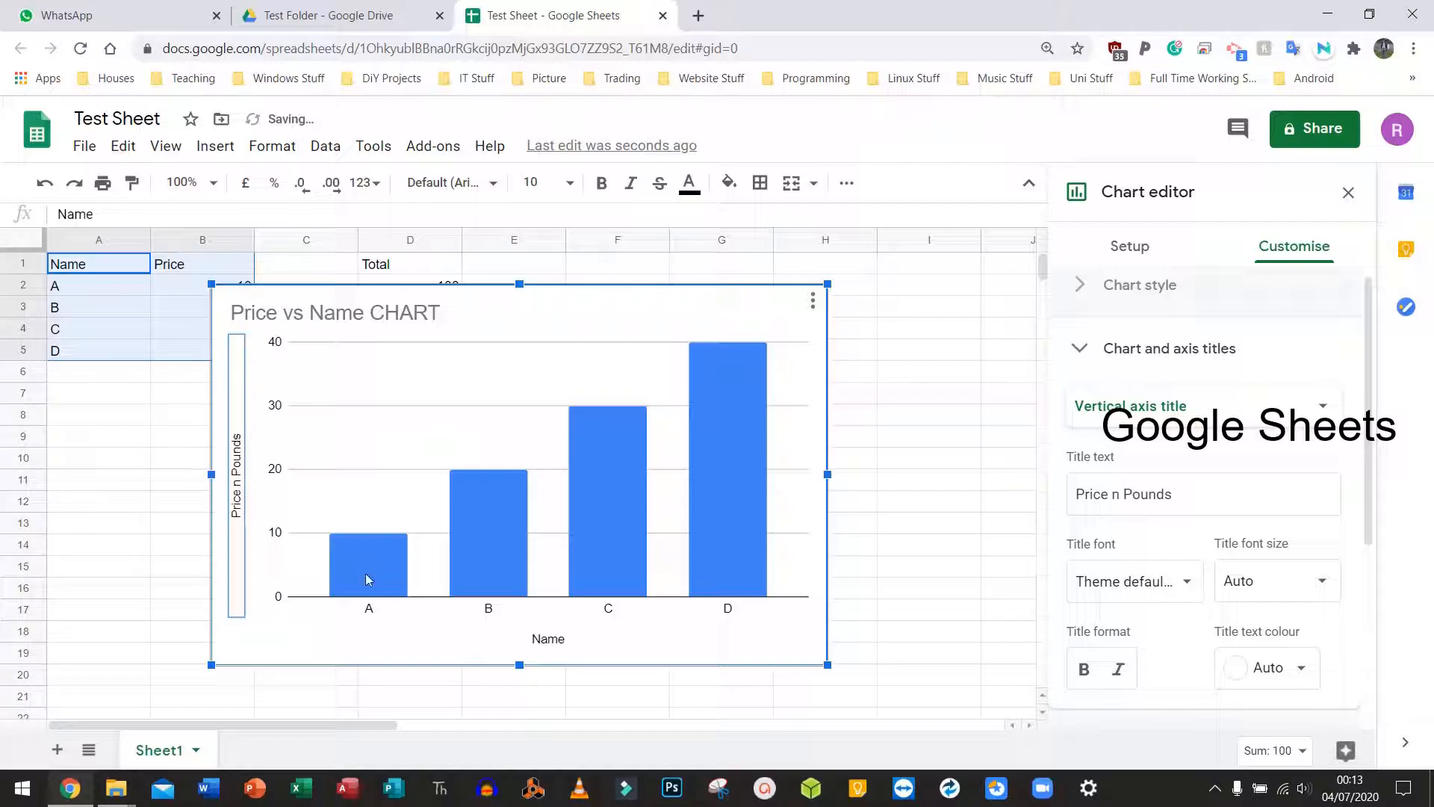
Step: Extend the chart's horizontal axis title by adding "of Cames" after Name
{"action": "left_click", "coordinate": [544, 629]}
{"action": "left_click", "coordinate": [553, 641]}
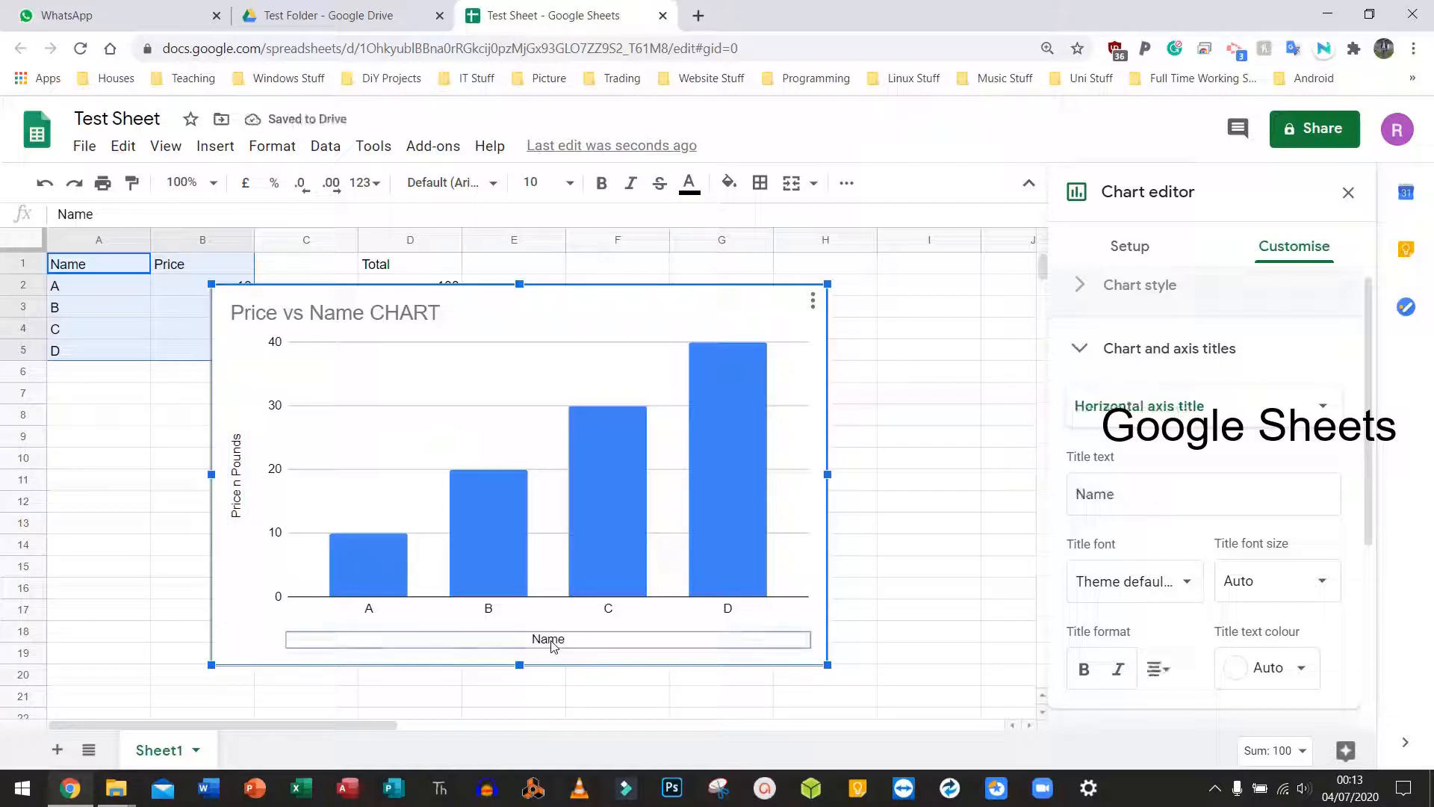
{"action": "left_click", "coordinate": [575, 640]}
{"action": "left_click", "coordinate": [577, 638]}
{"action": "type", "text": "of C"}
{"action": "type", "text": "ames"}
{"action": "key", "text": "Return"}
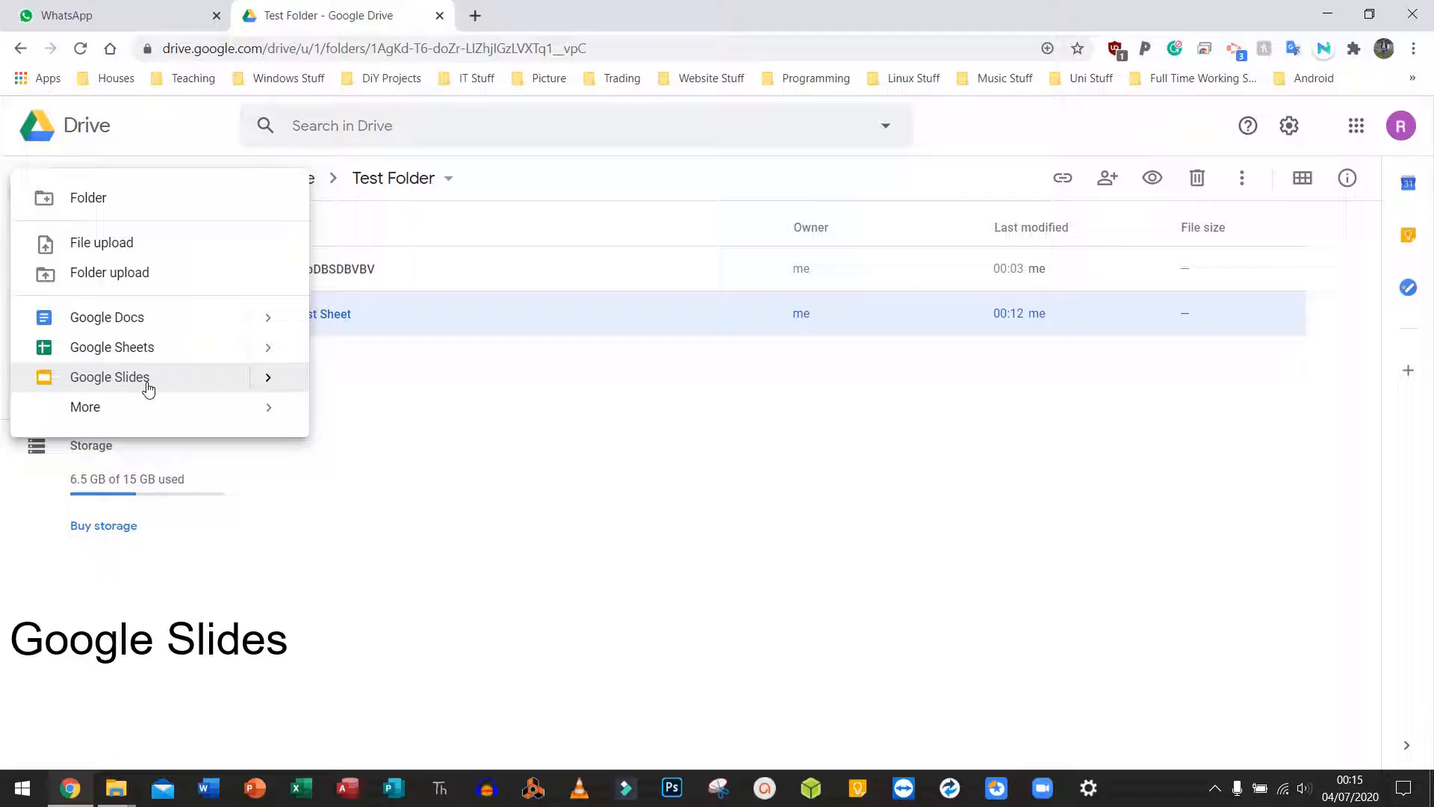
Step: Create a blank Google Slides presentation in Test Folder, apply the Focus theme and close the theme choices
{"action": "left_click", "coordinate": [149, 388]}
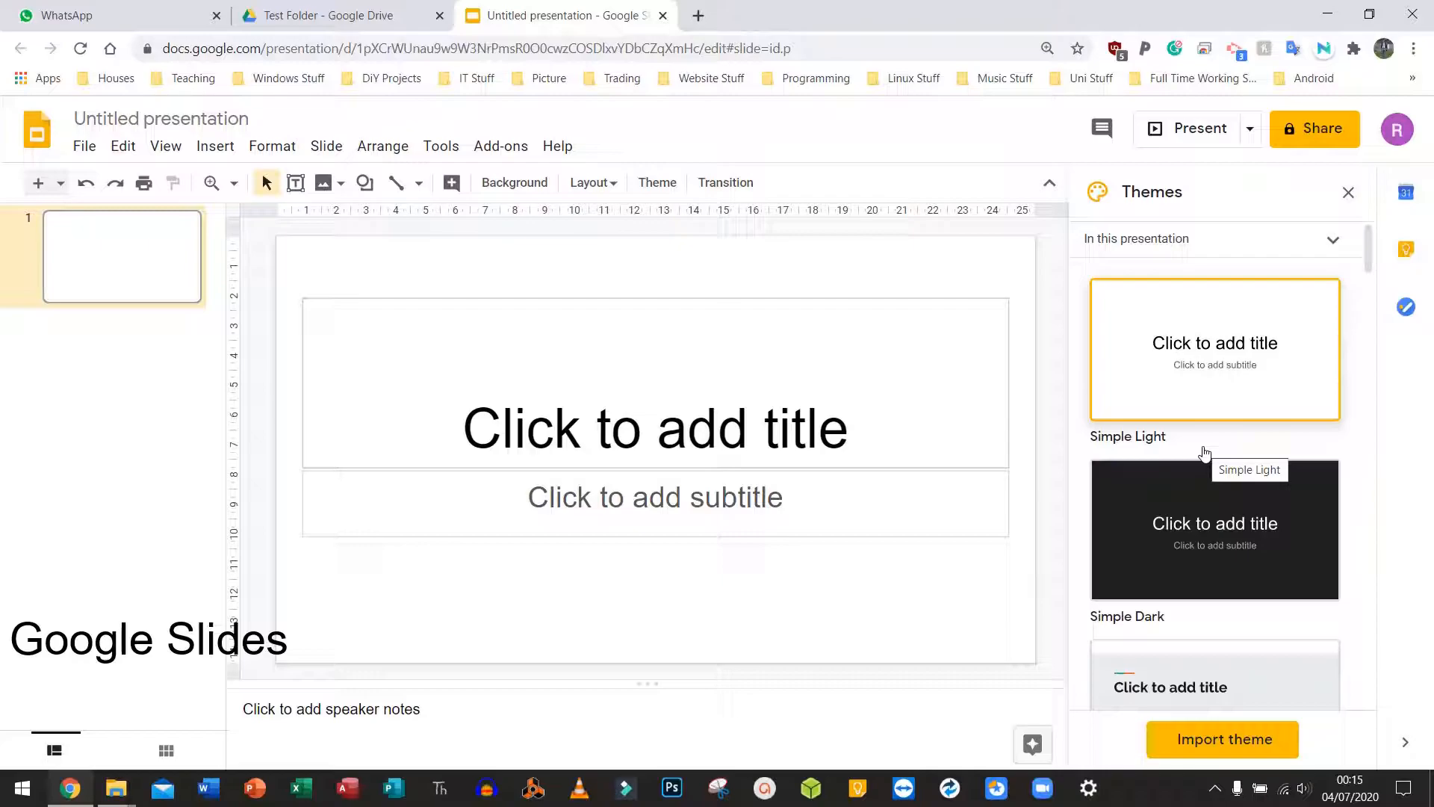
{"action": "scroll", "coordinate": [1204, 453], "scroll_direction": "down", "scroll_amount": 8}
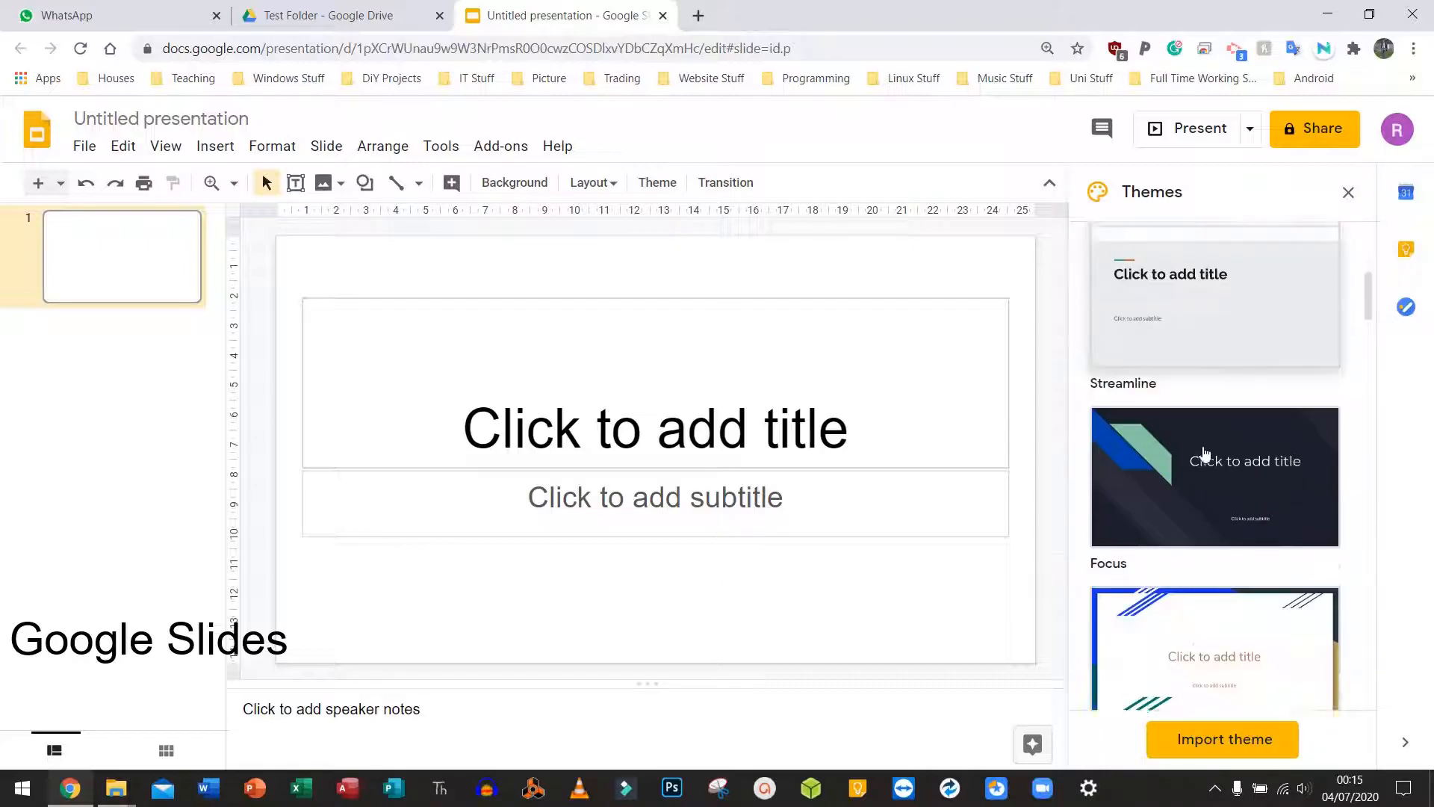
{"action": "left_click", "coordinate": [1177, 306]}
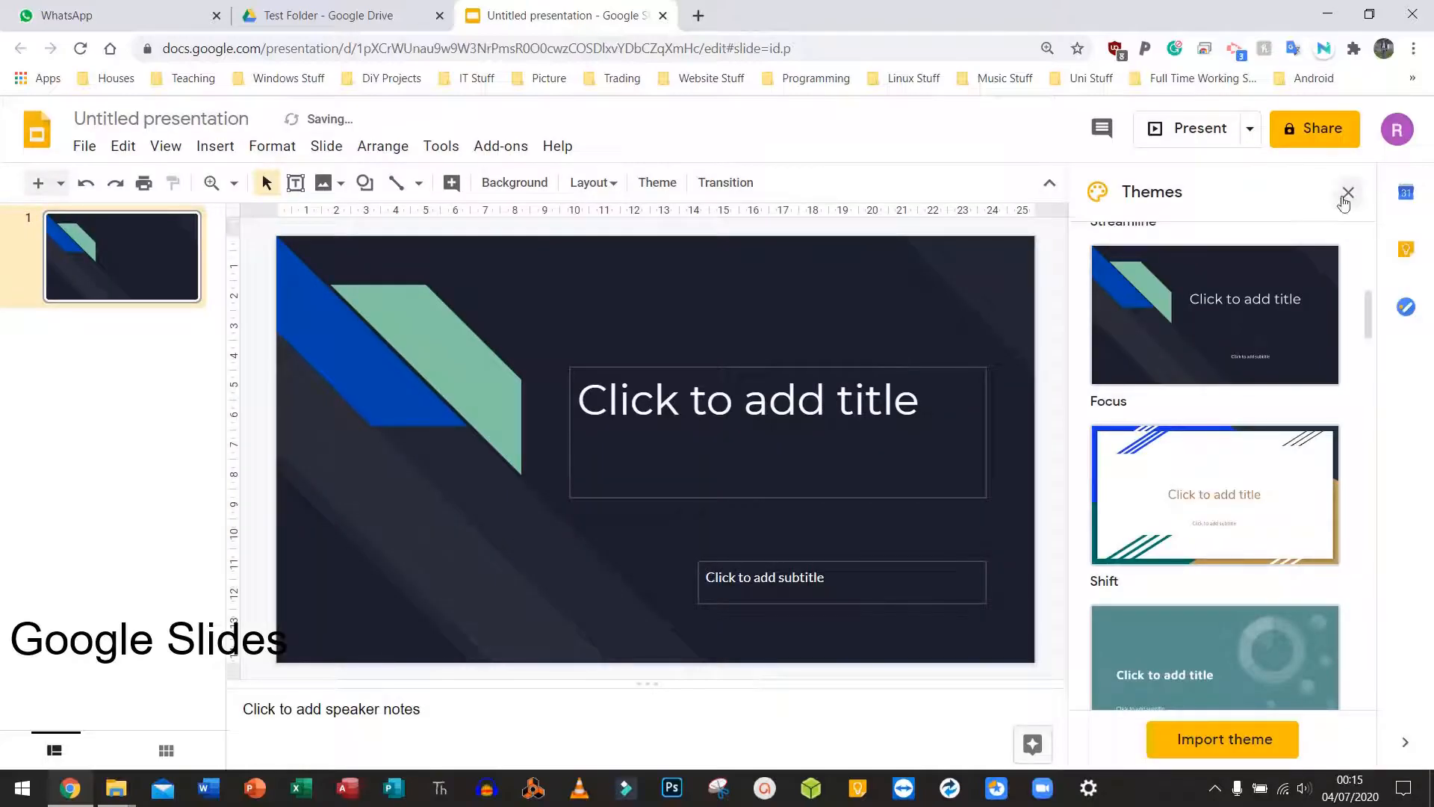
{"action": "left_click", "coordinate": [1347, 194]}
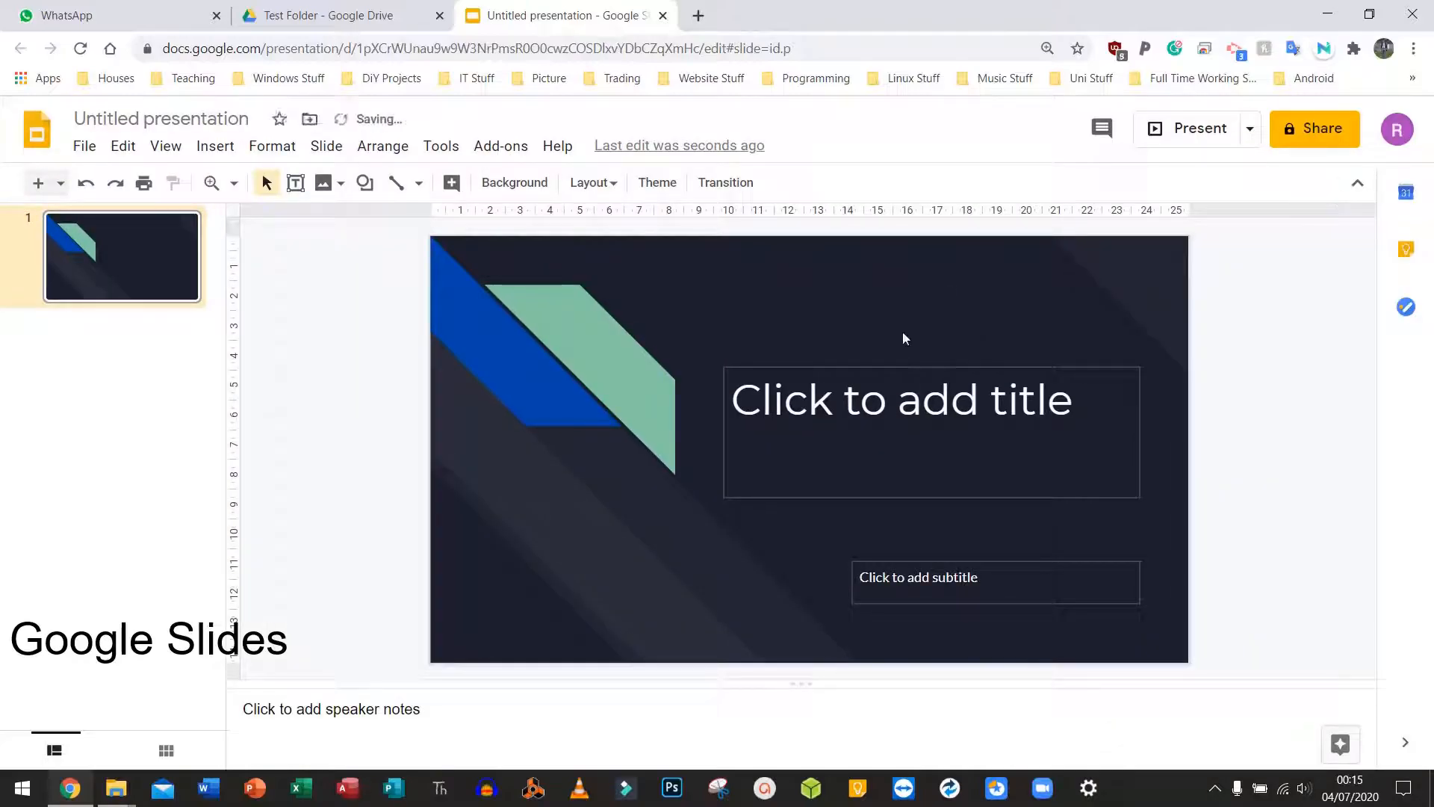
Step: Enter text in the title placeholder of the first slide
{"action": "left_click", "coordinate": [830, 446]}
{"action": "type", "text": "\\\\"}
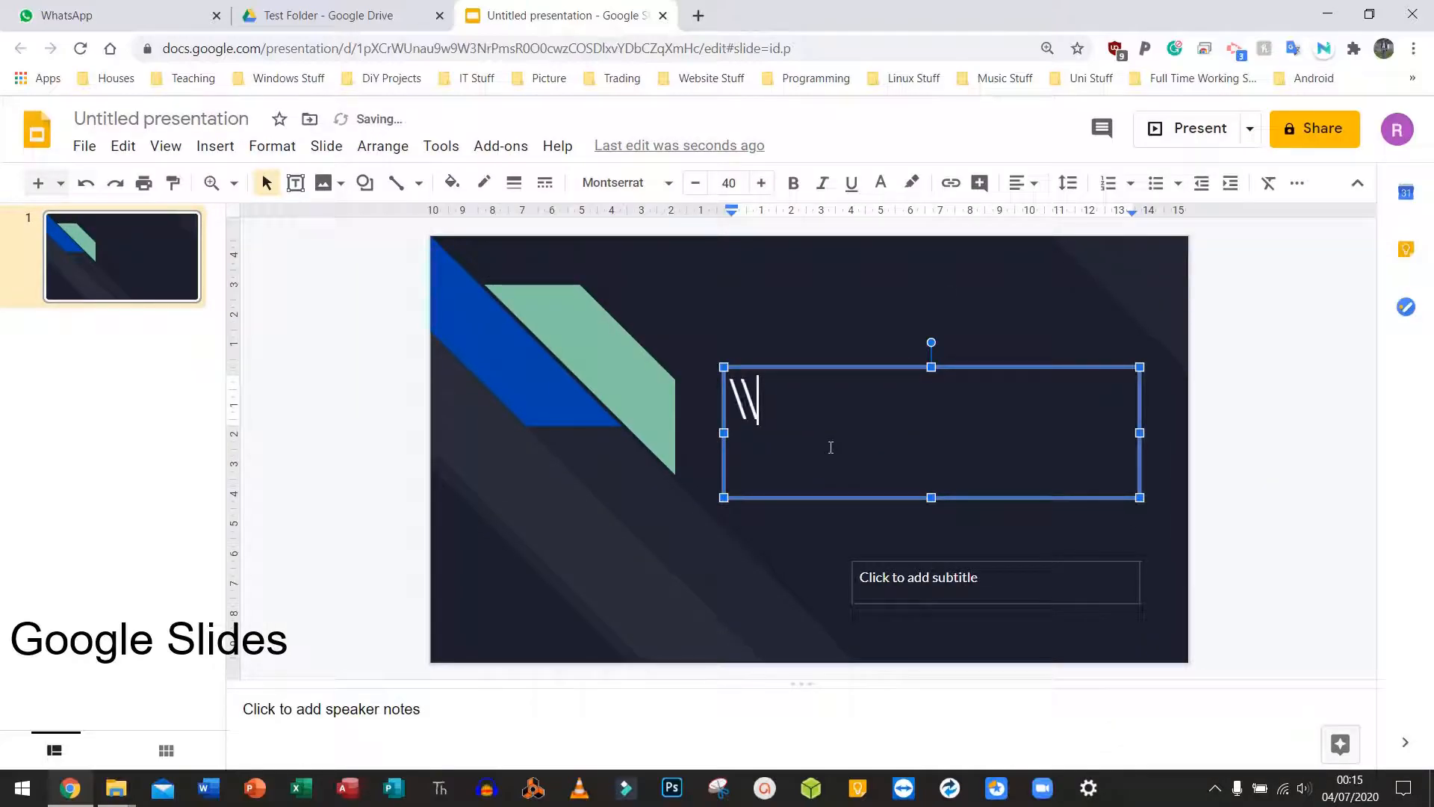